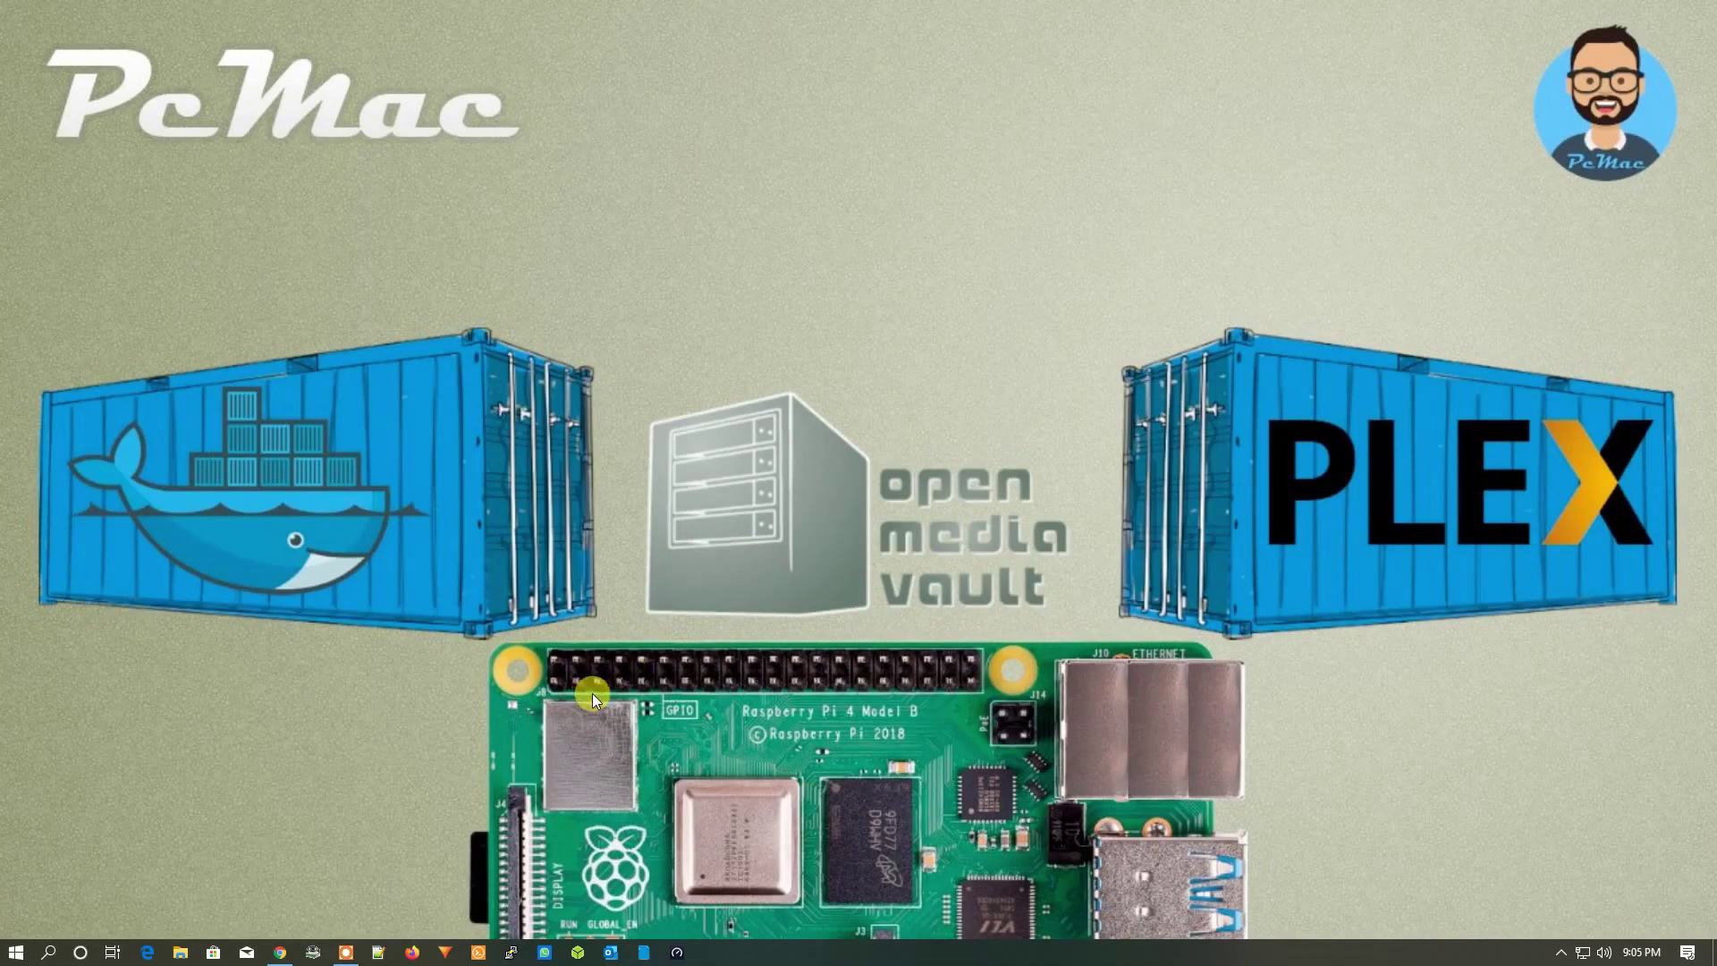
Bring the openmediavault Services > Docker page to the front in Chrome
click(274, 954)
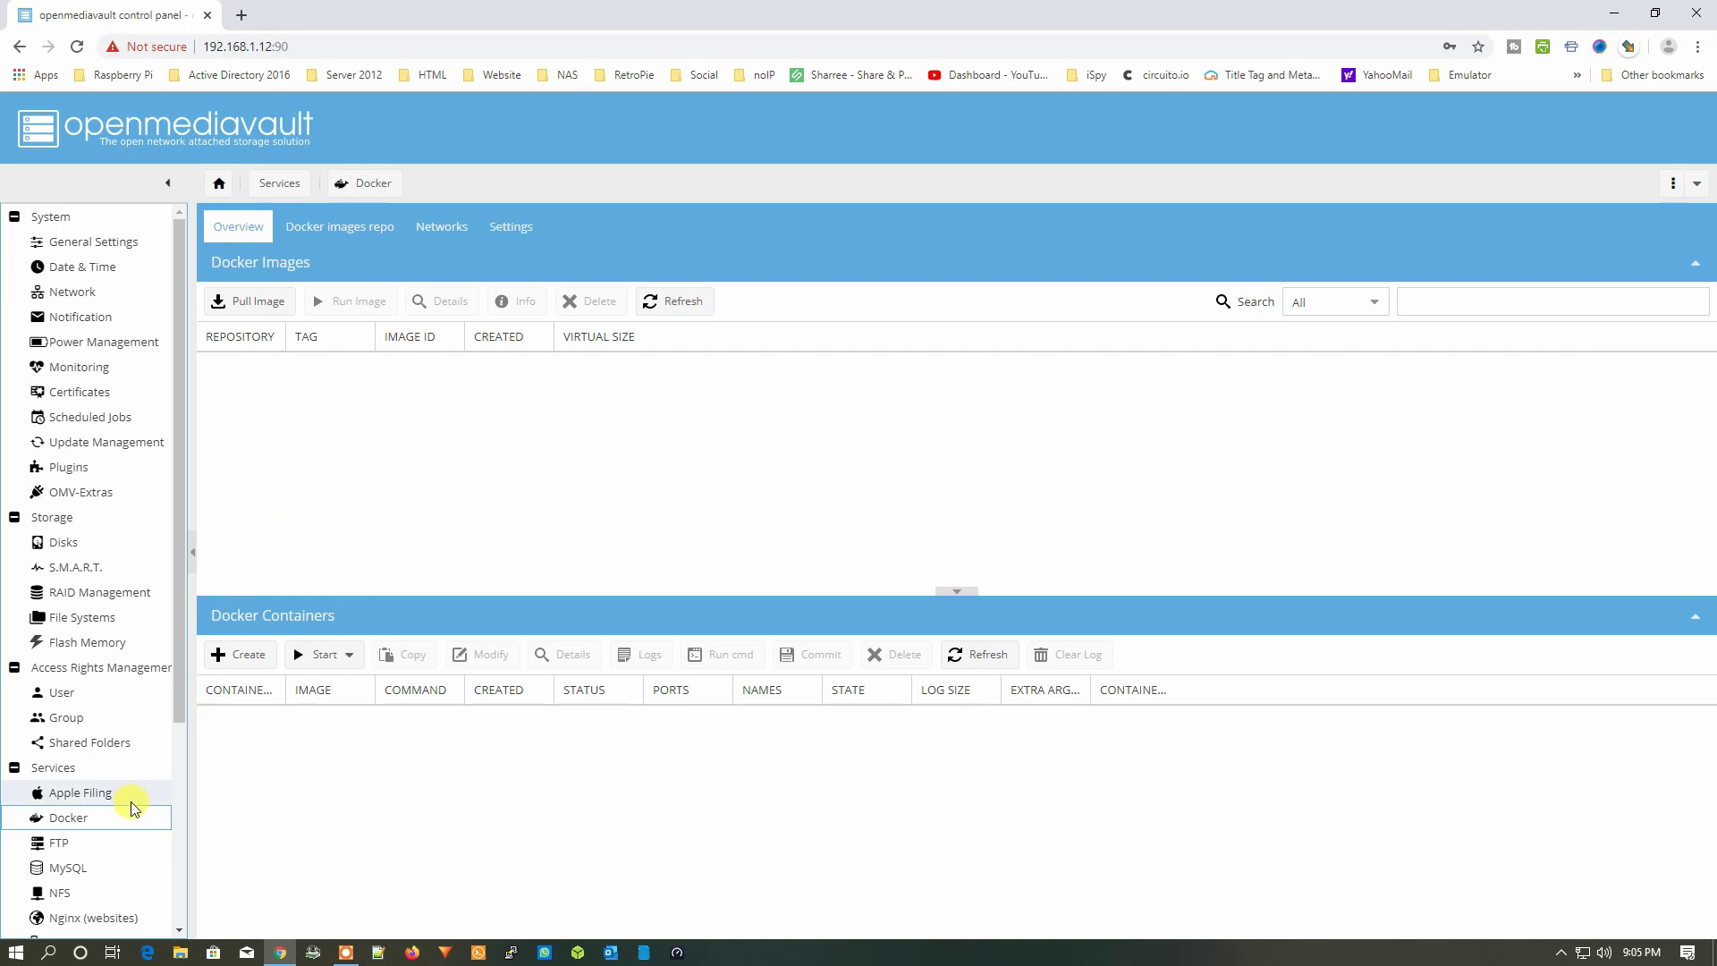
Search Docker images for 'plex' and browse results such as linuxserver/plex and plexinc/pms-docker
click(110, 828)
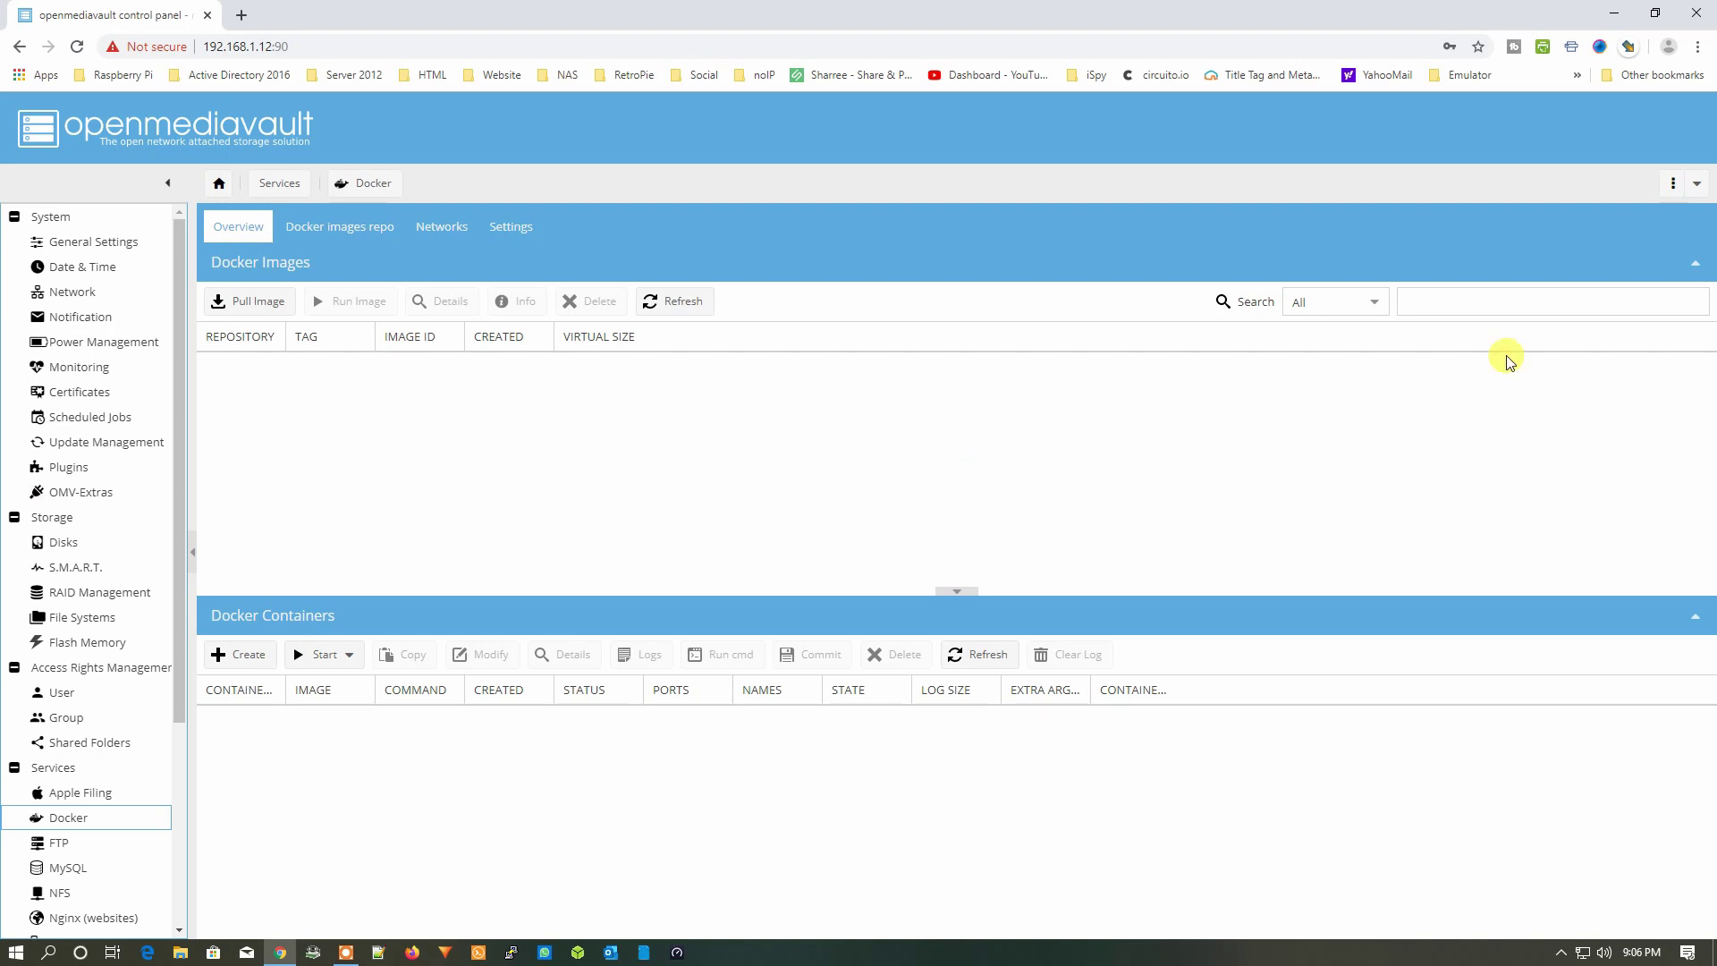
click(1507, 304)
key(Return)
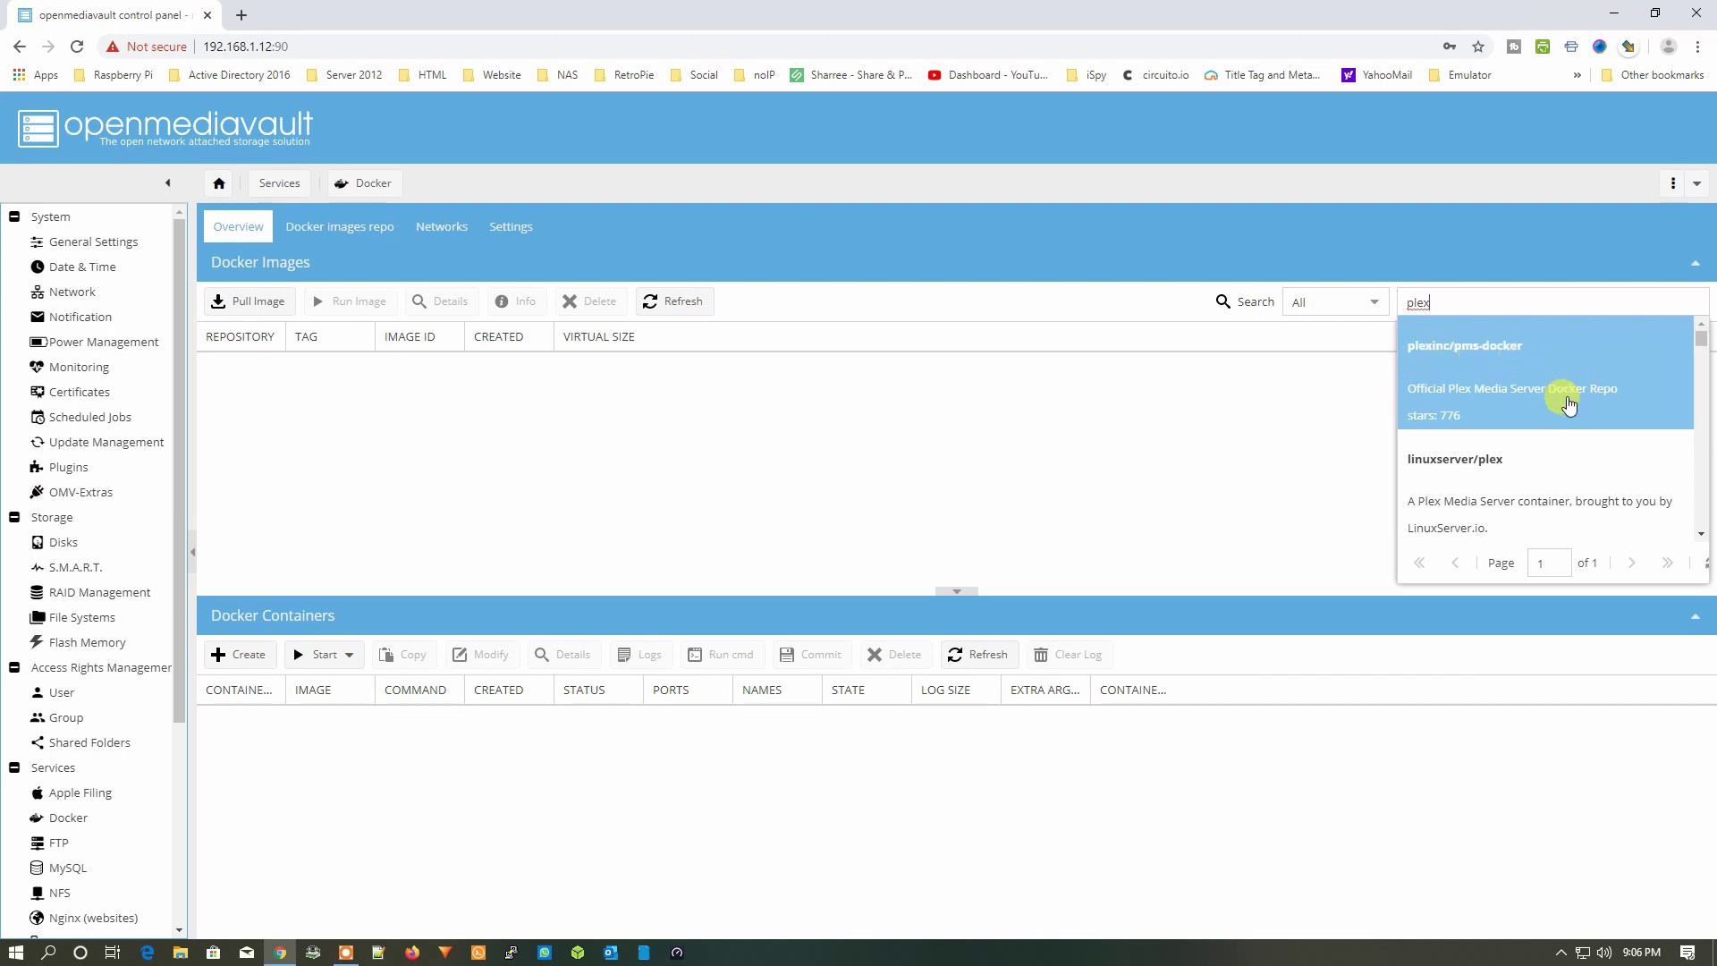
scroll(1565, 411, down, 2)
scroll(1563, 421, down, 1)
scroll(1561, 419, down, 1)
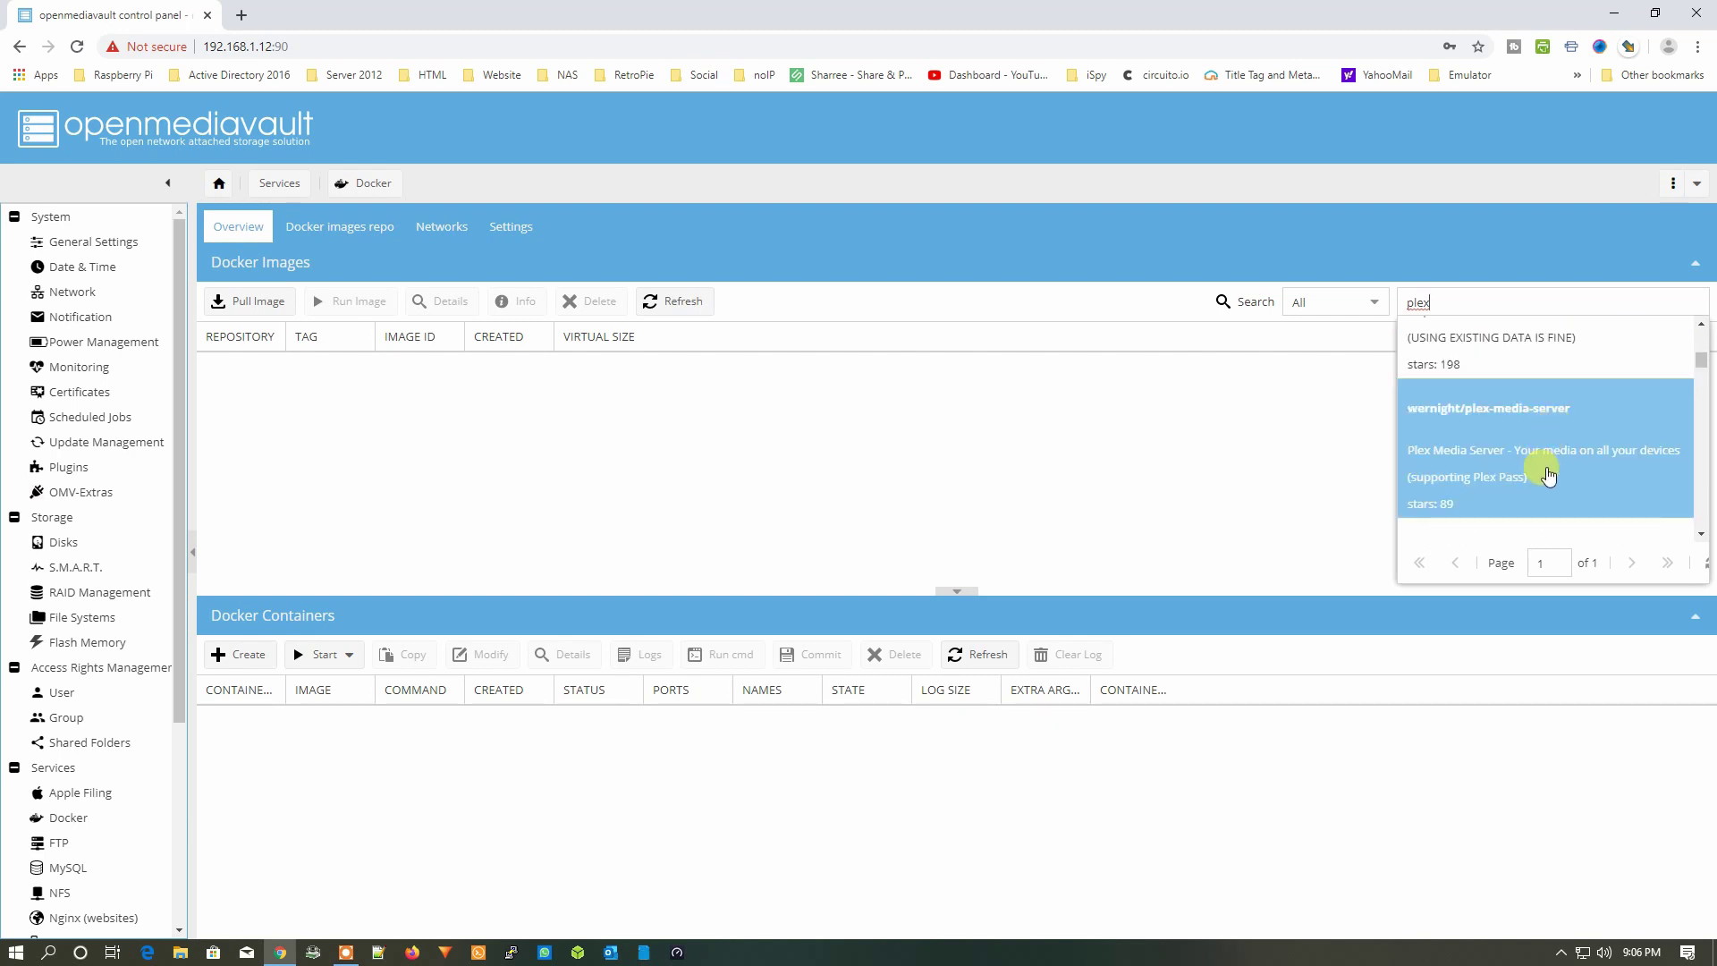
scroll(1548, 469, up, 3)
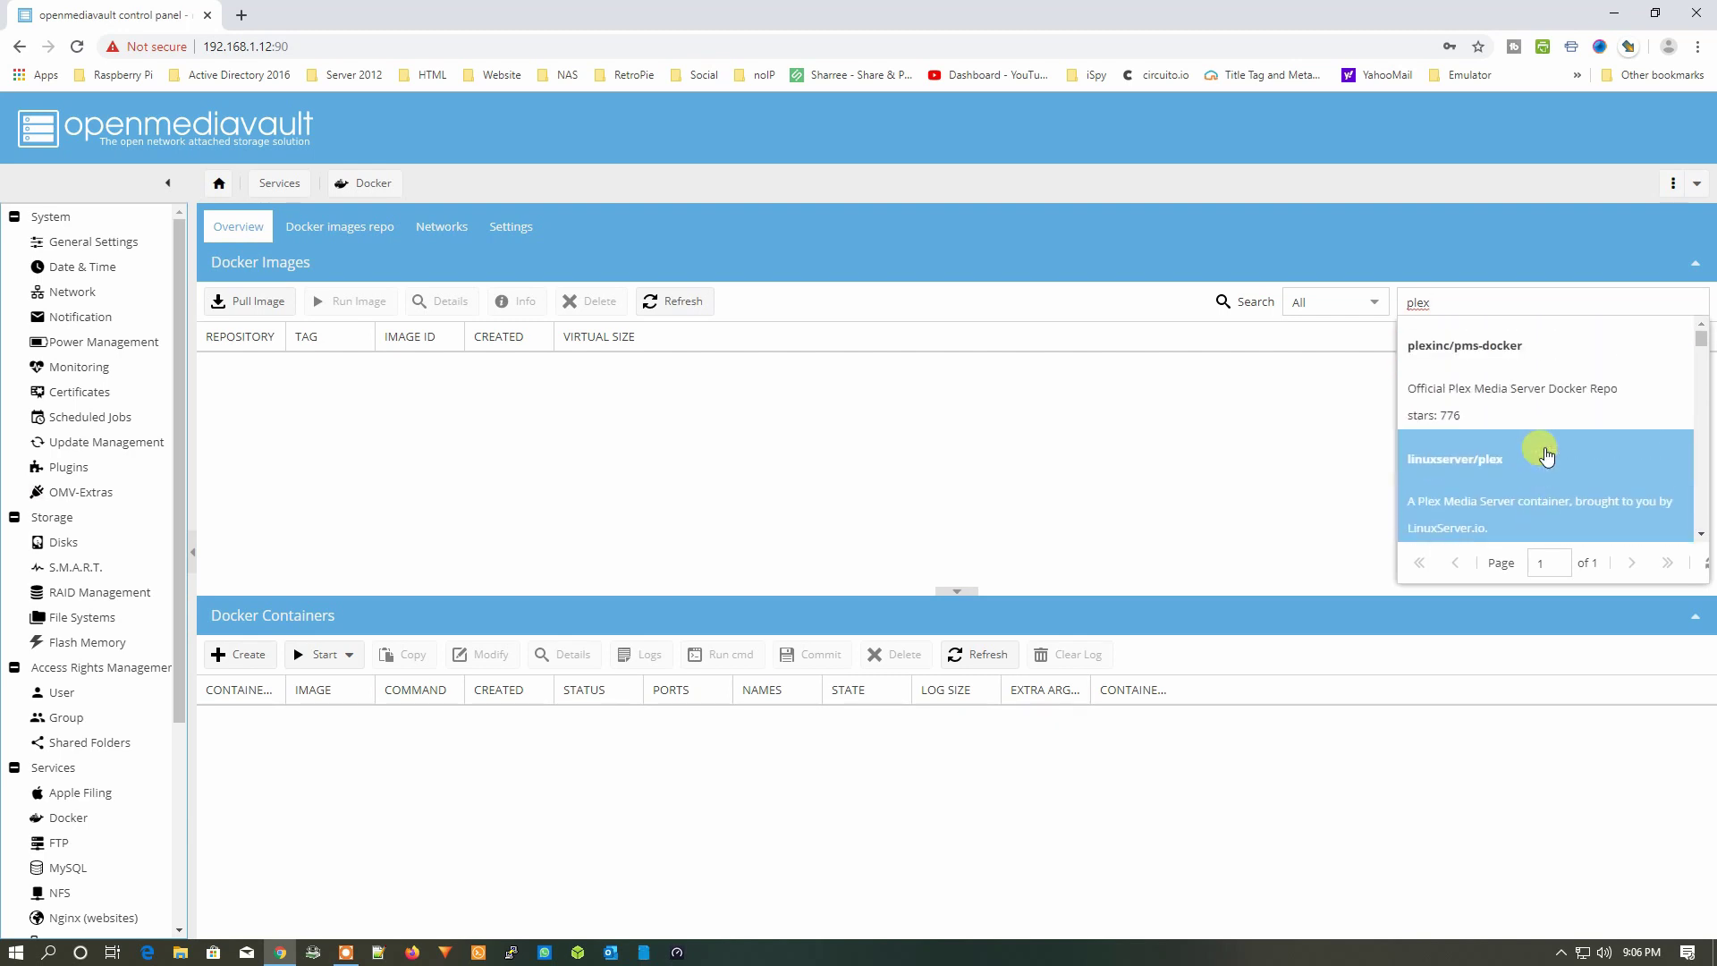
Pull the linuxserver/plex image, tag latest at 273.17 MiB
click(1494, 484)
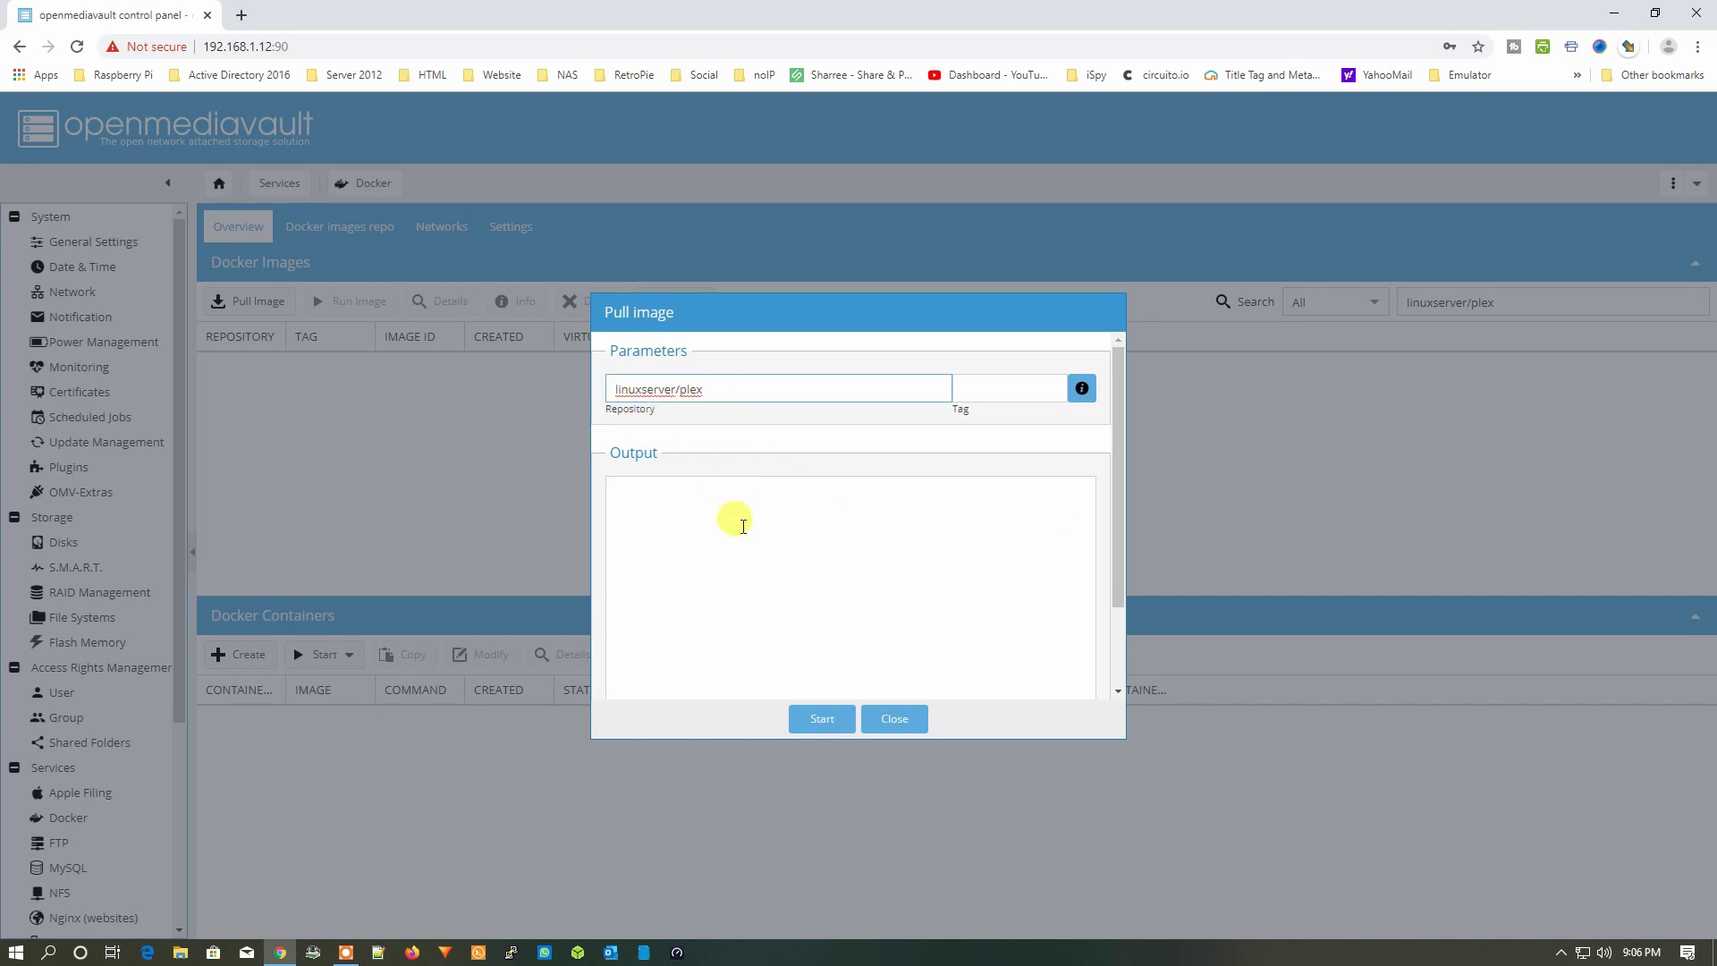
click(821, 716)
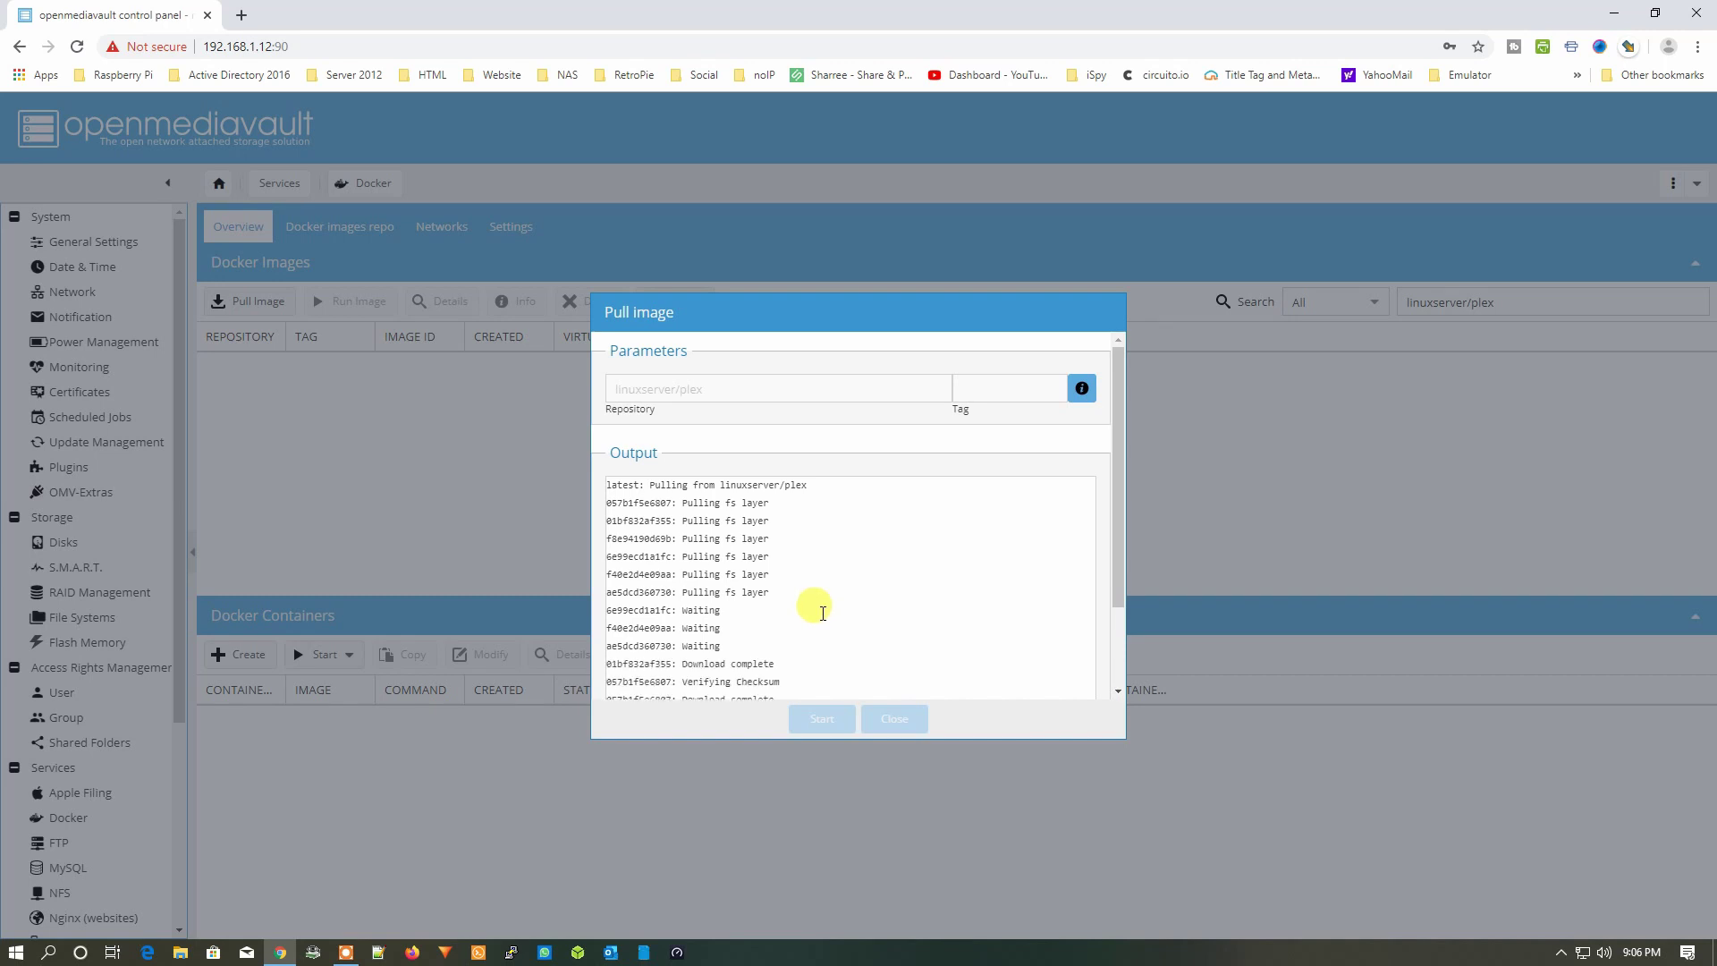
scroll(821, 614, down, 1)
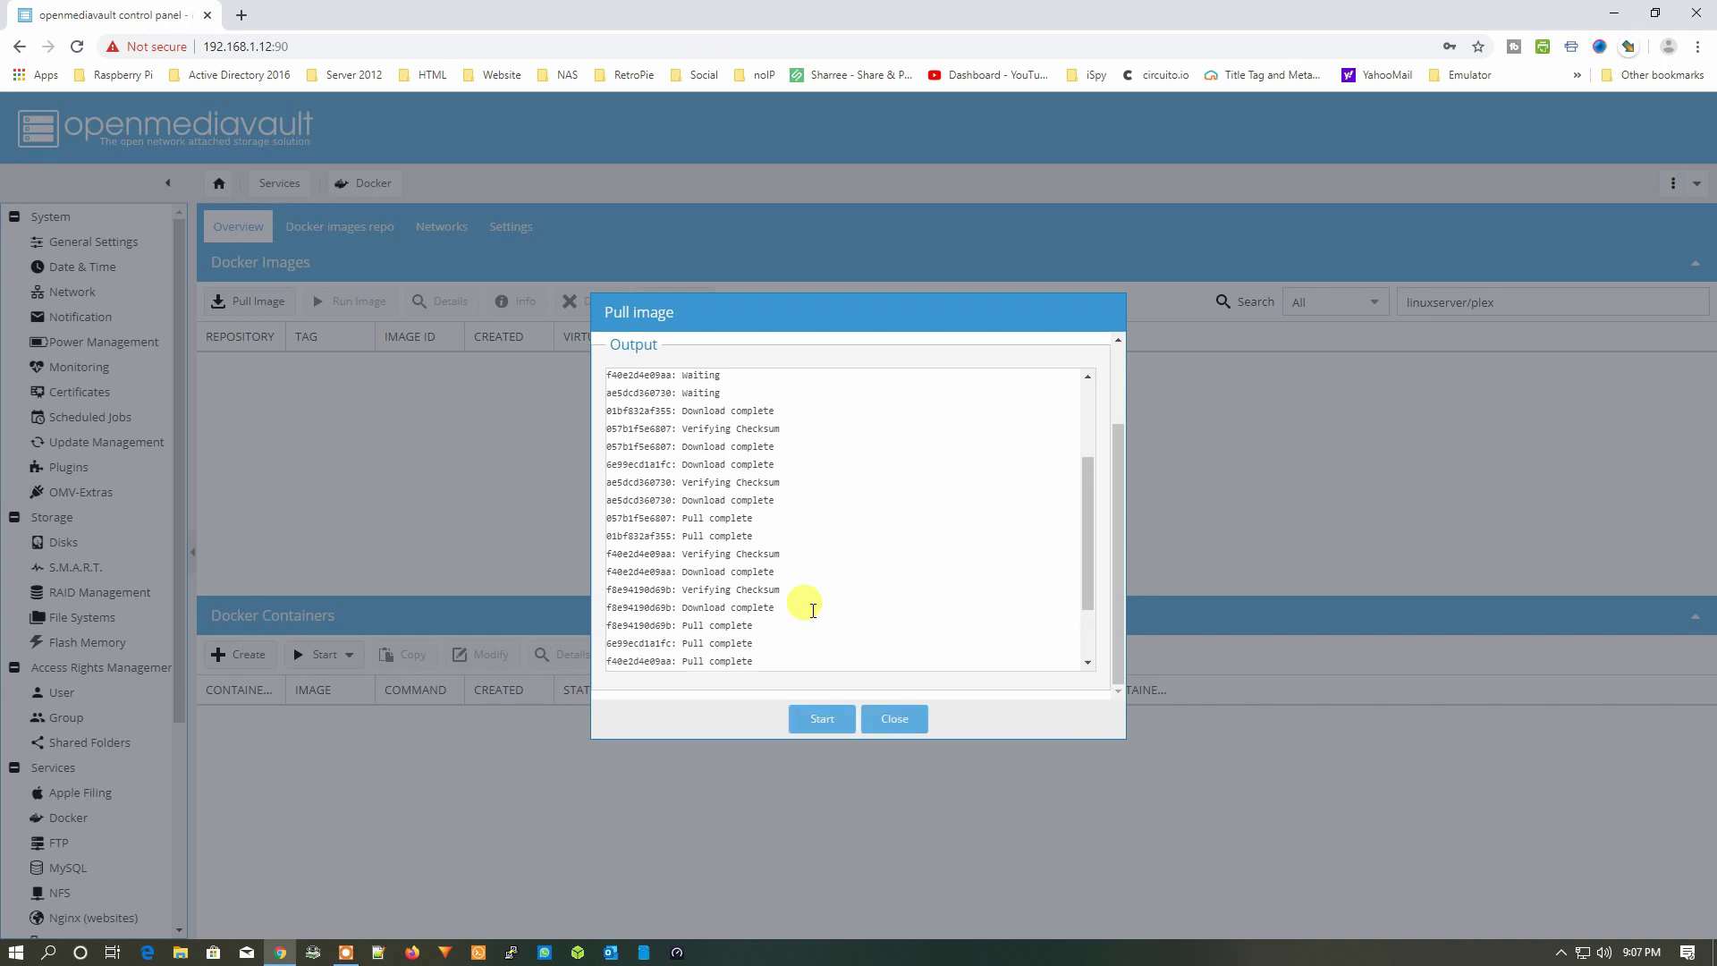
click(894, 718)
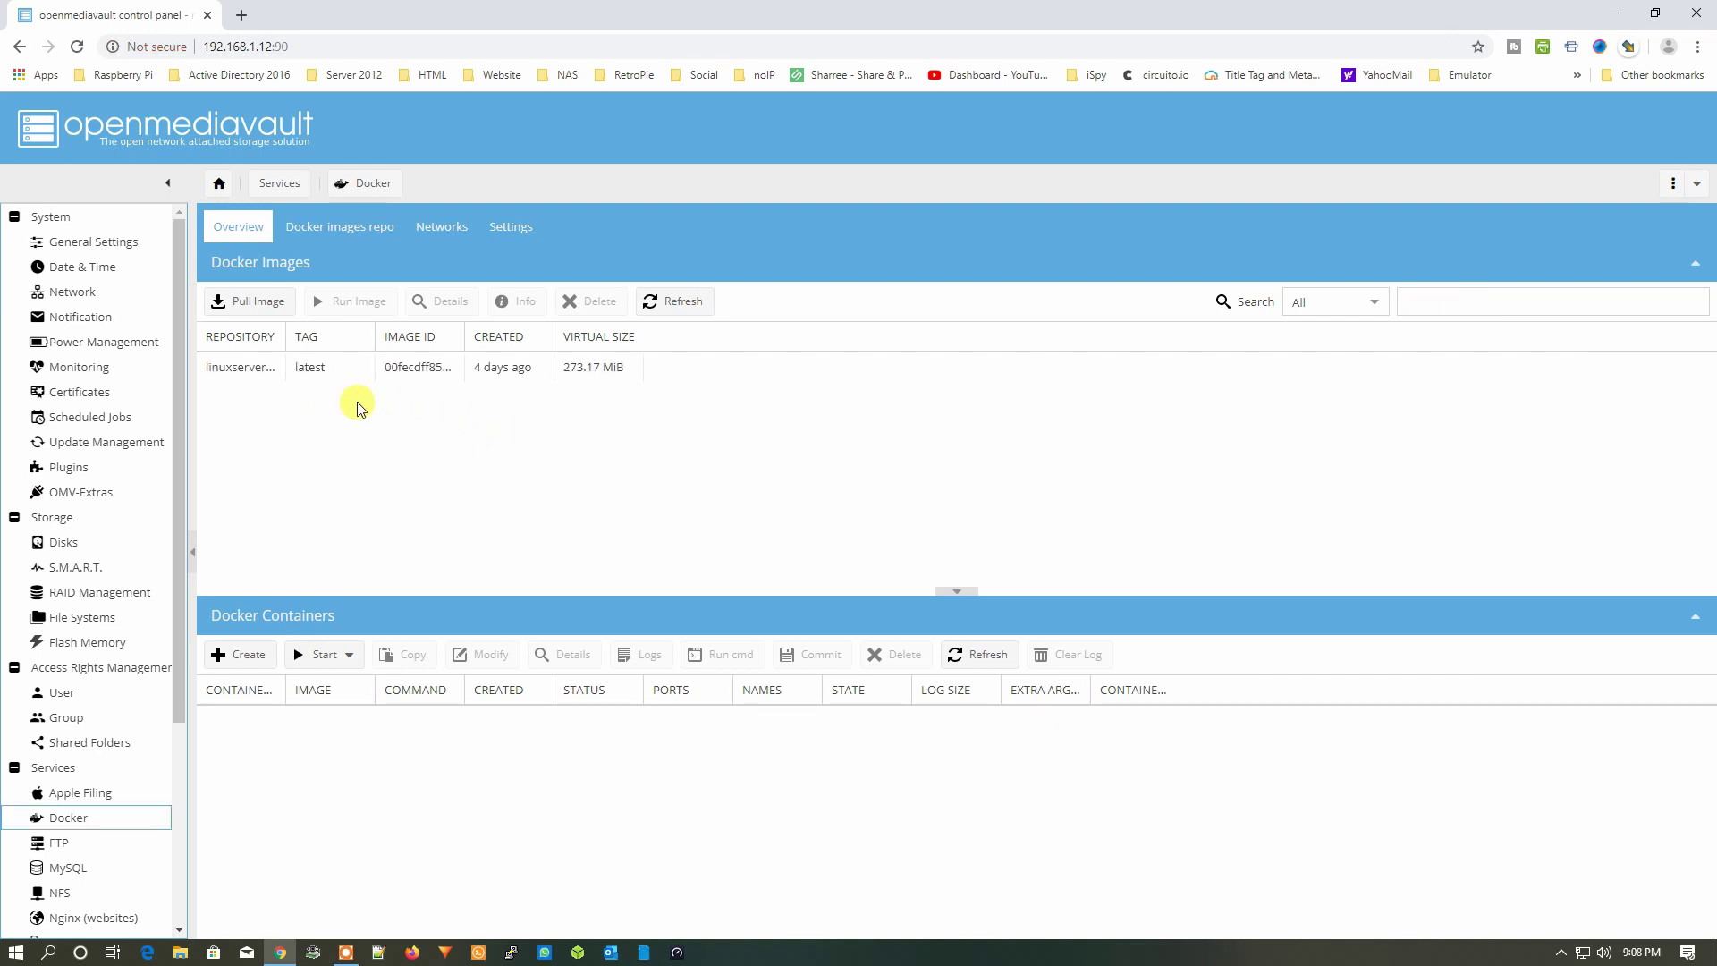
Open the linuxserver/plex image's Docker Hub page from its Info entry
click(268, 373)
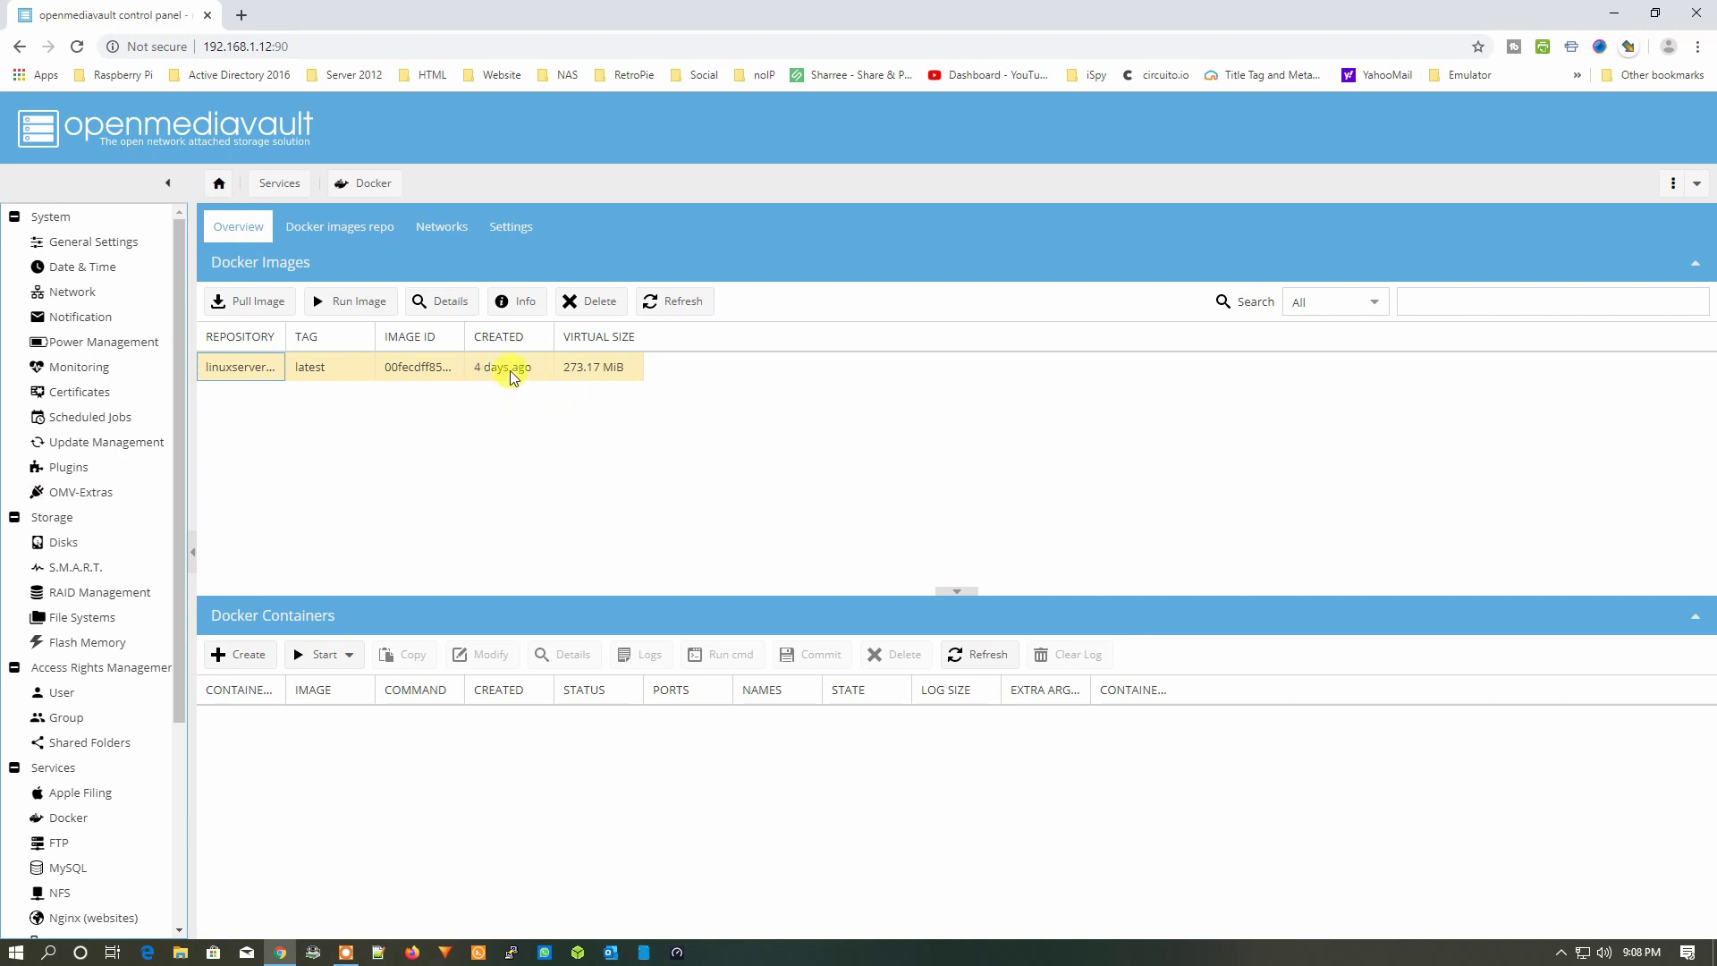
click(516, 306)
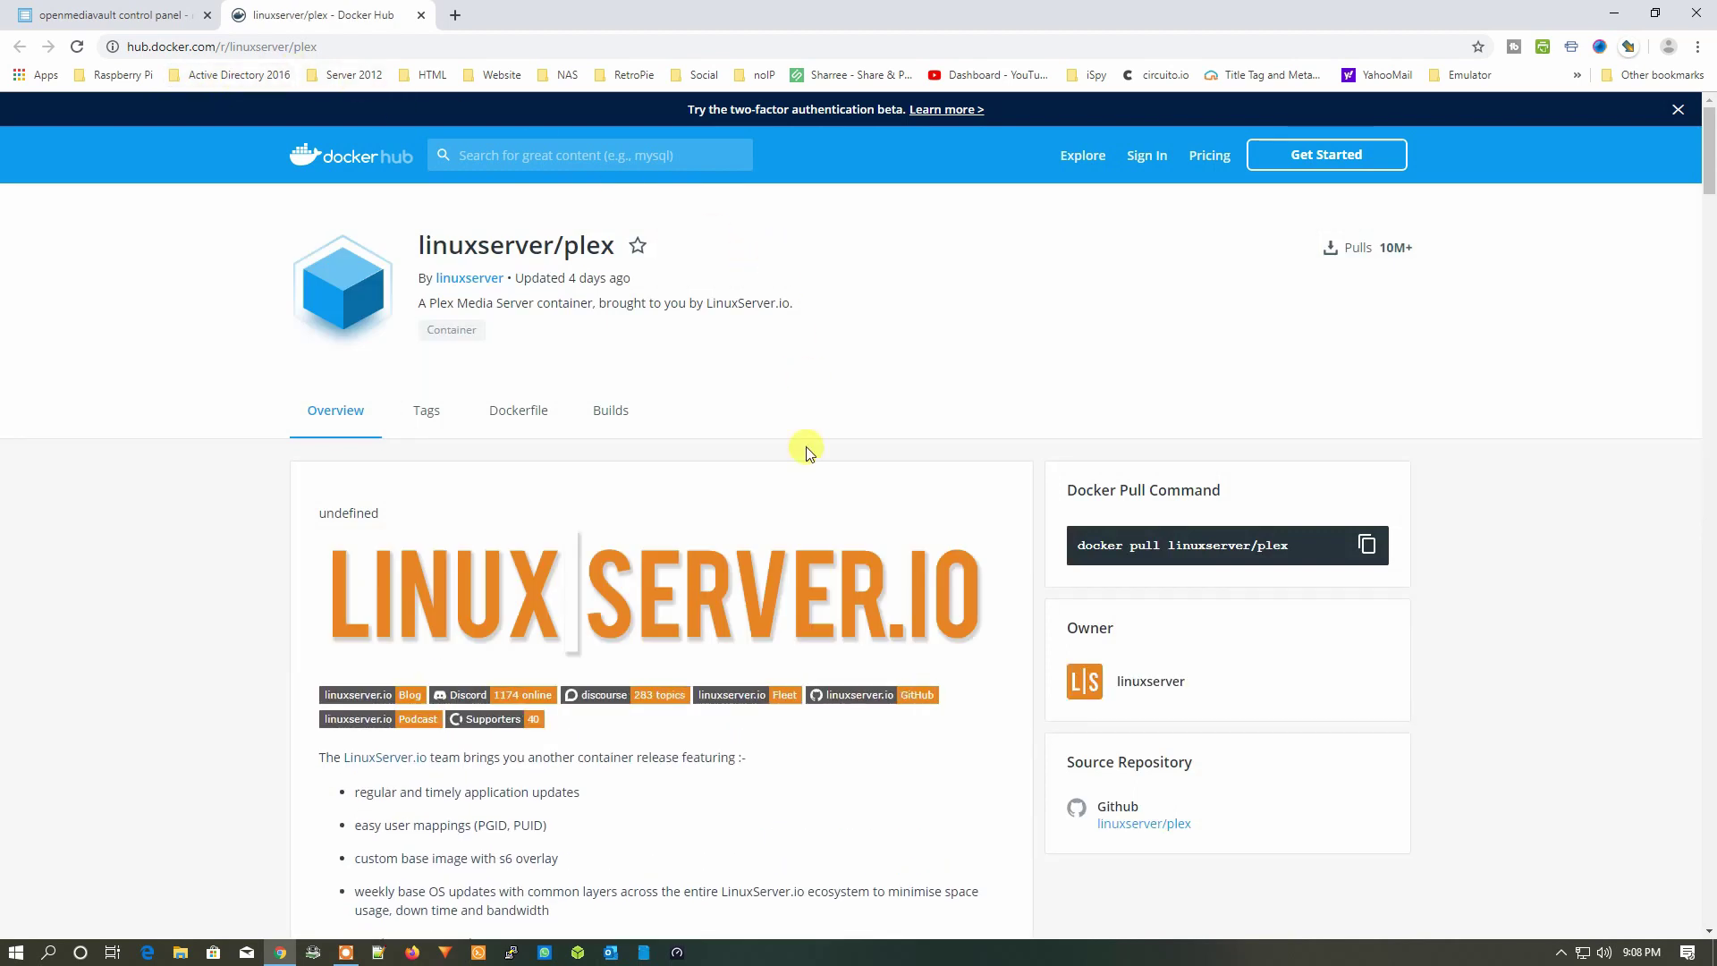
Read the linuxserver/plex Parameters table, then bring up PuTTY for 192.168.1.12
scroll(861, 480, down, 2)
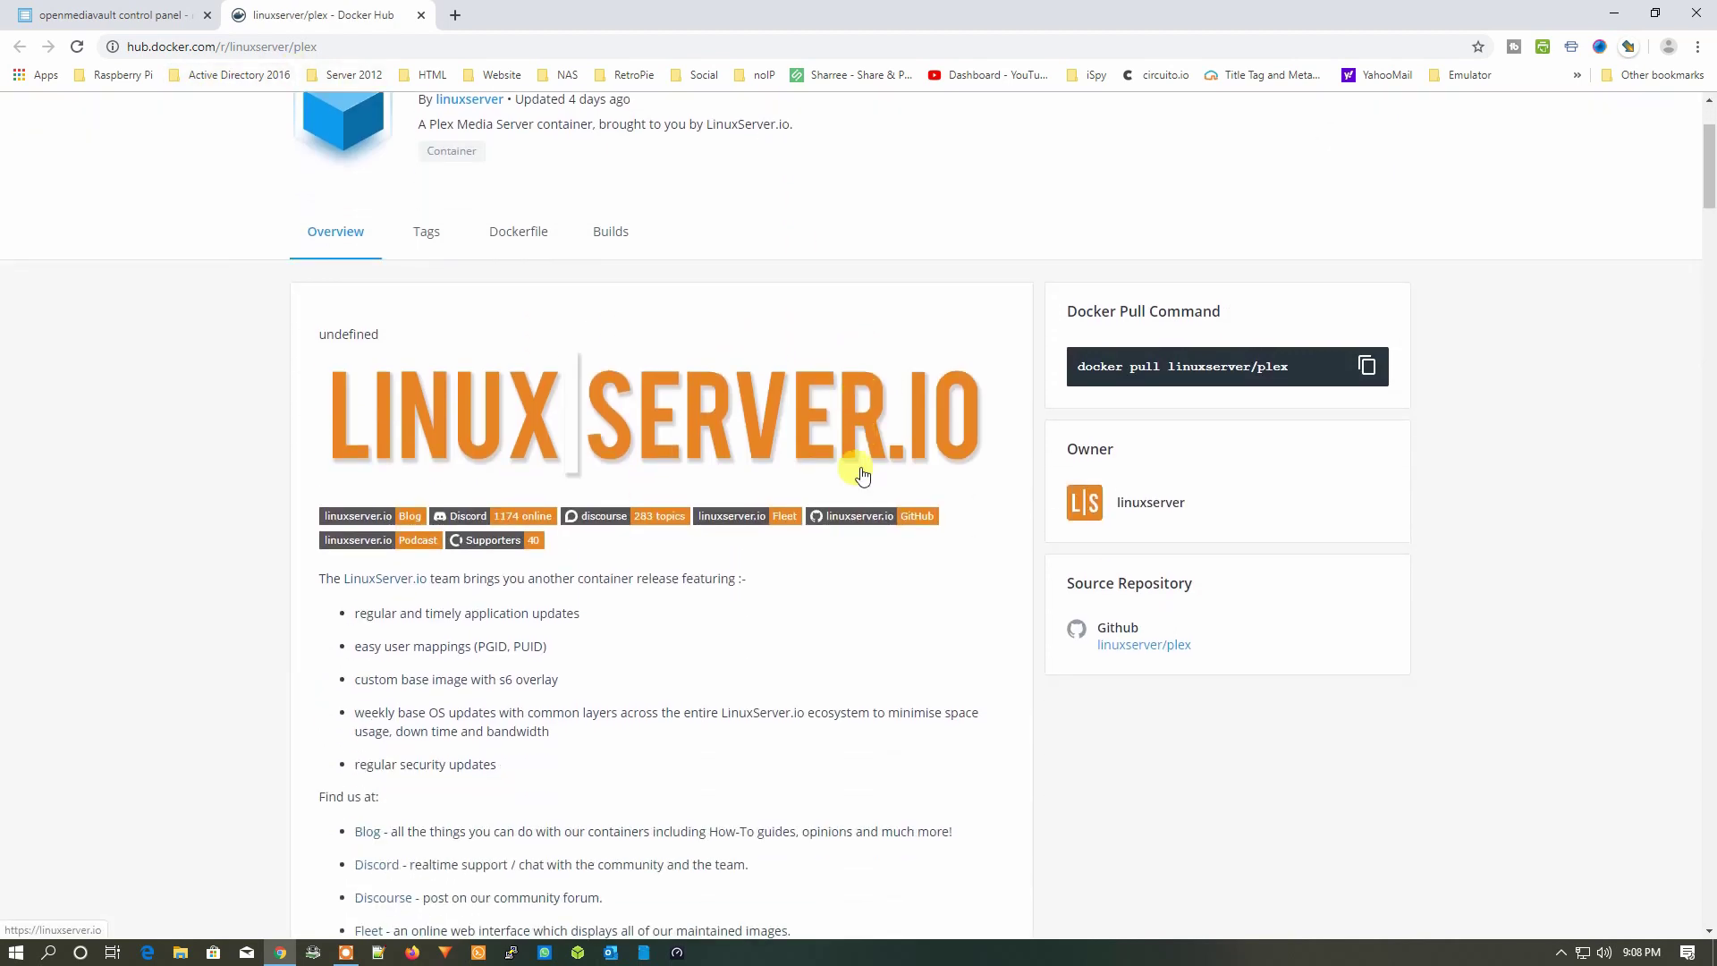
scroll(863, 474, down, 4)
scroll(863, 474, down, 5)
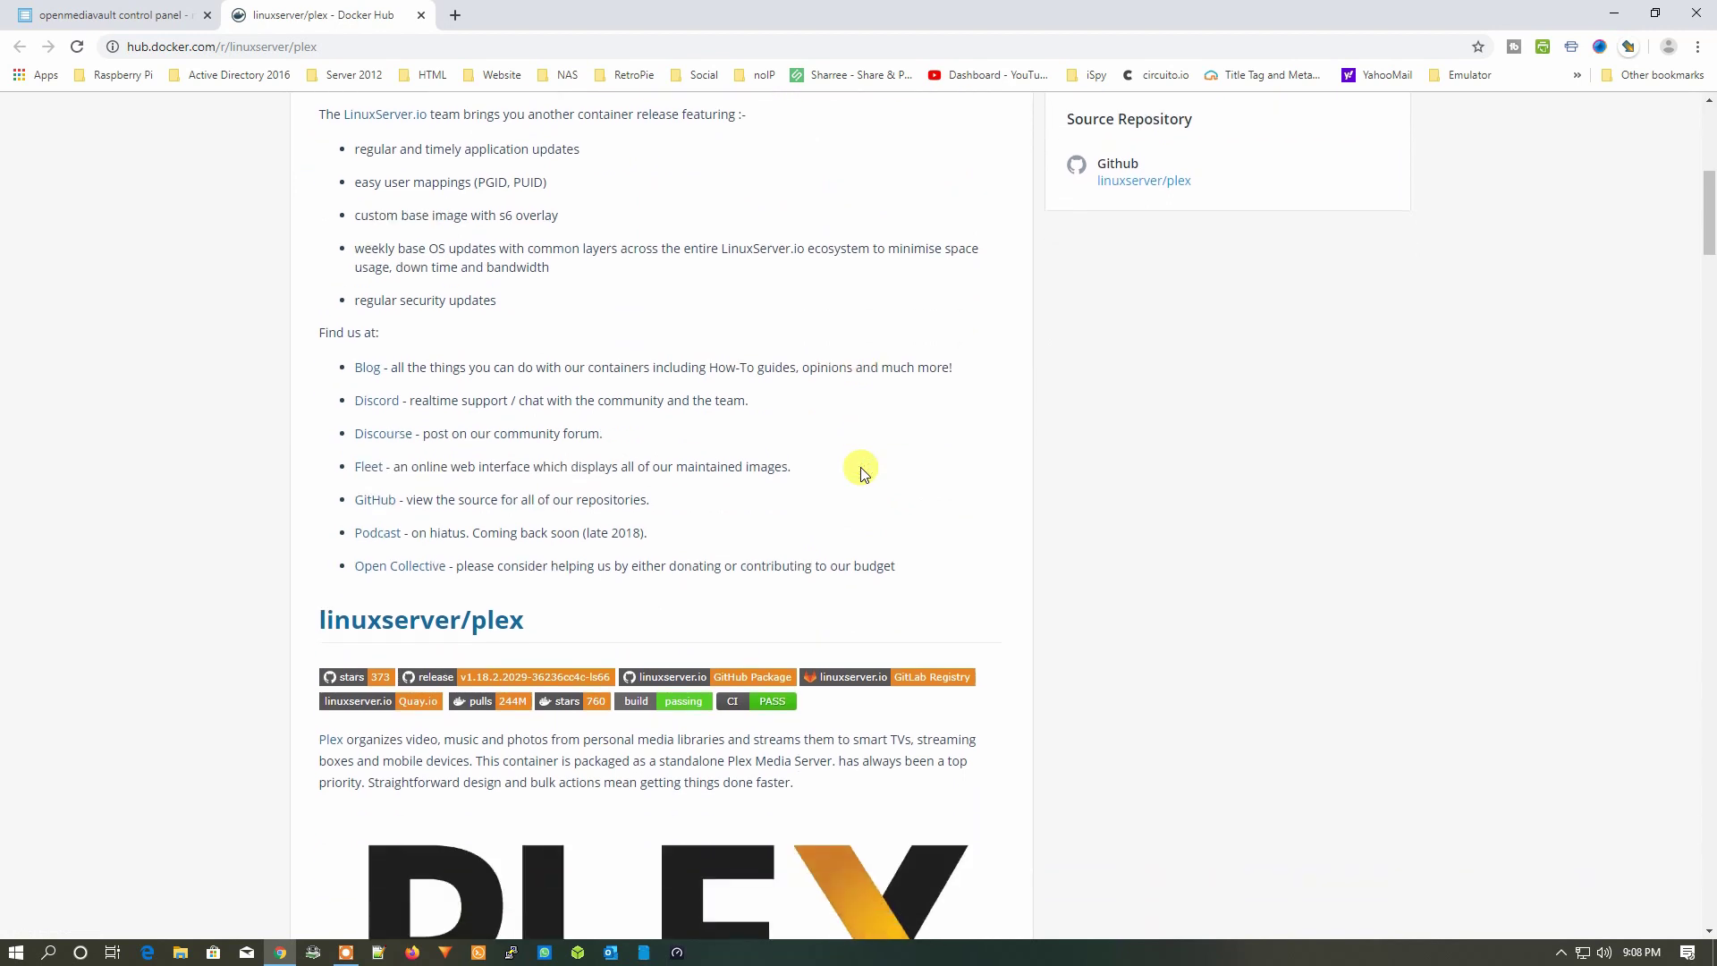
scroll(861, 470, down, 3)
scroll(859, 474, up, 2)
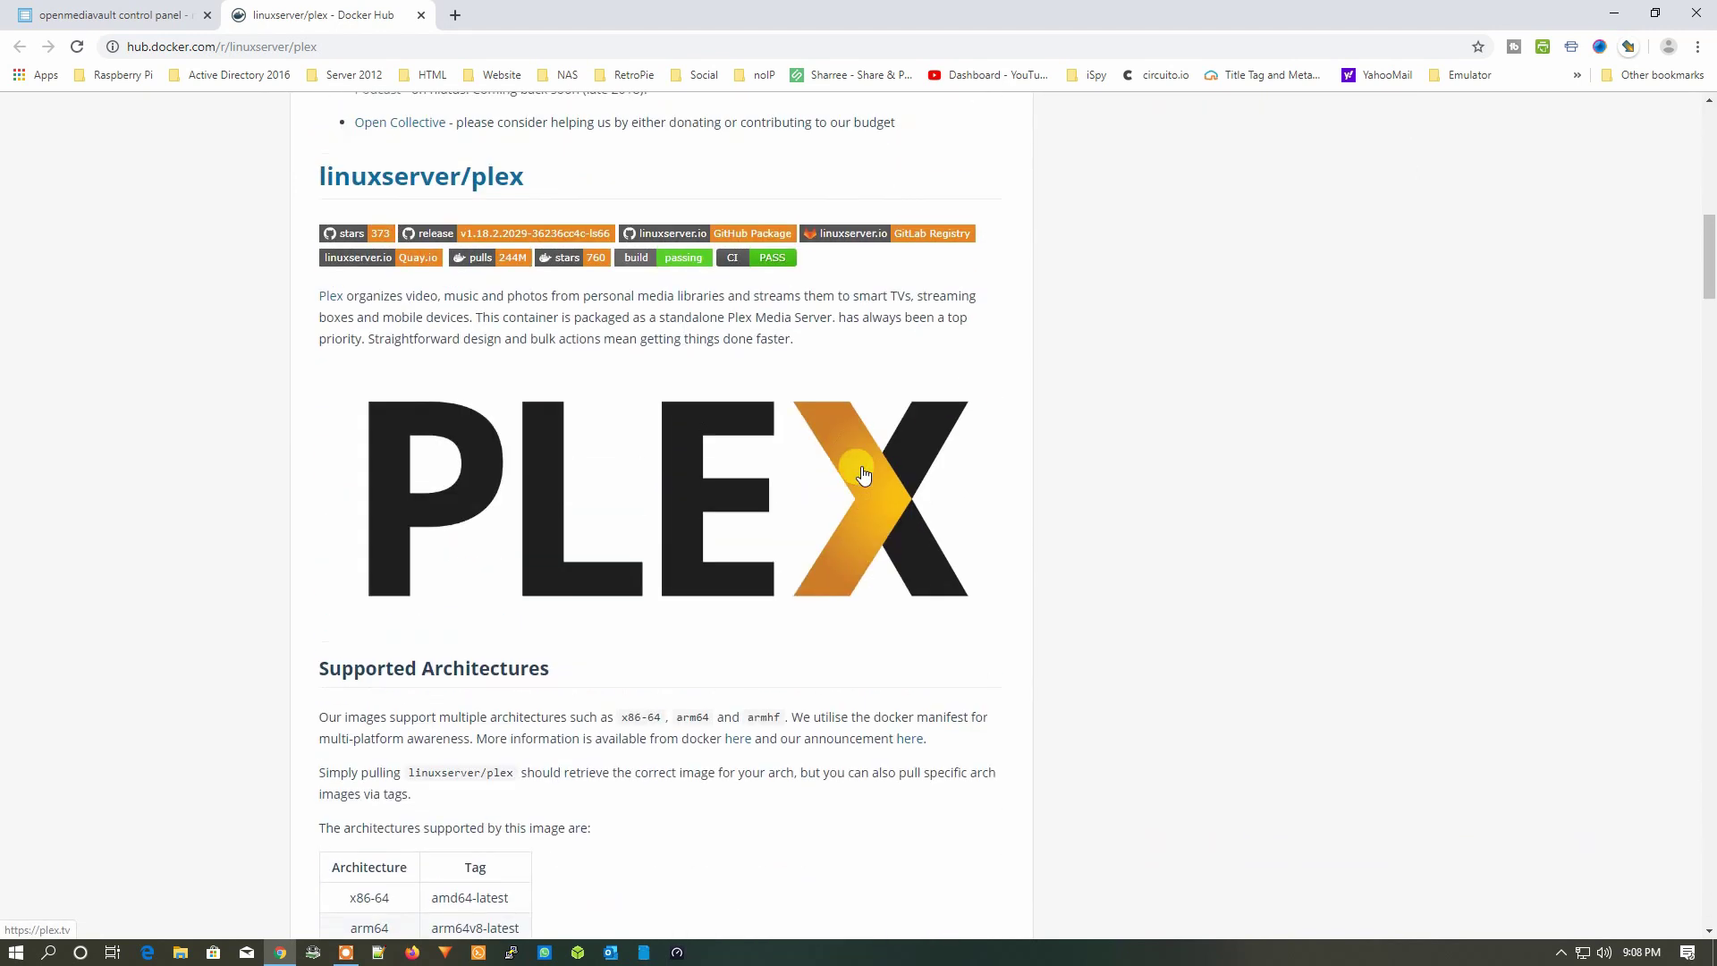
scroll(810, 458, up, 7)
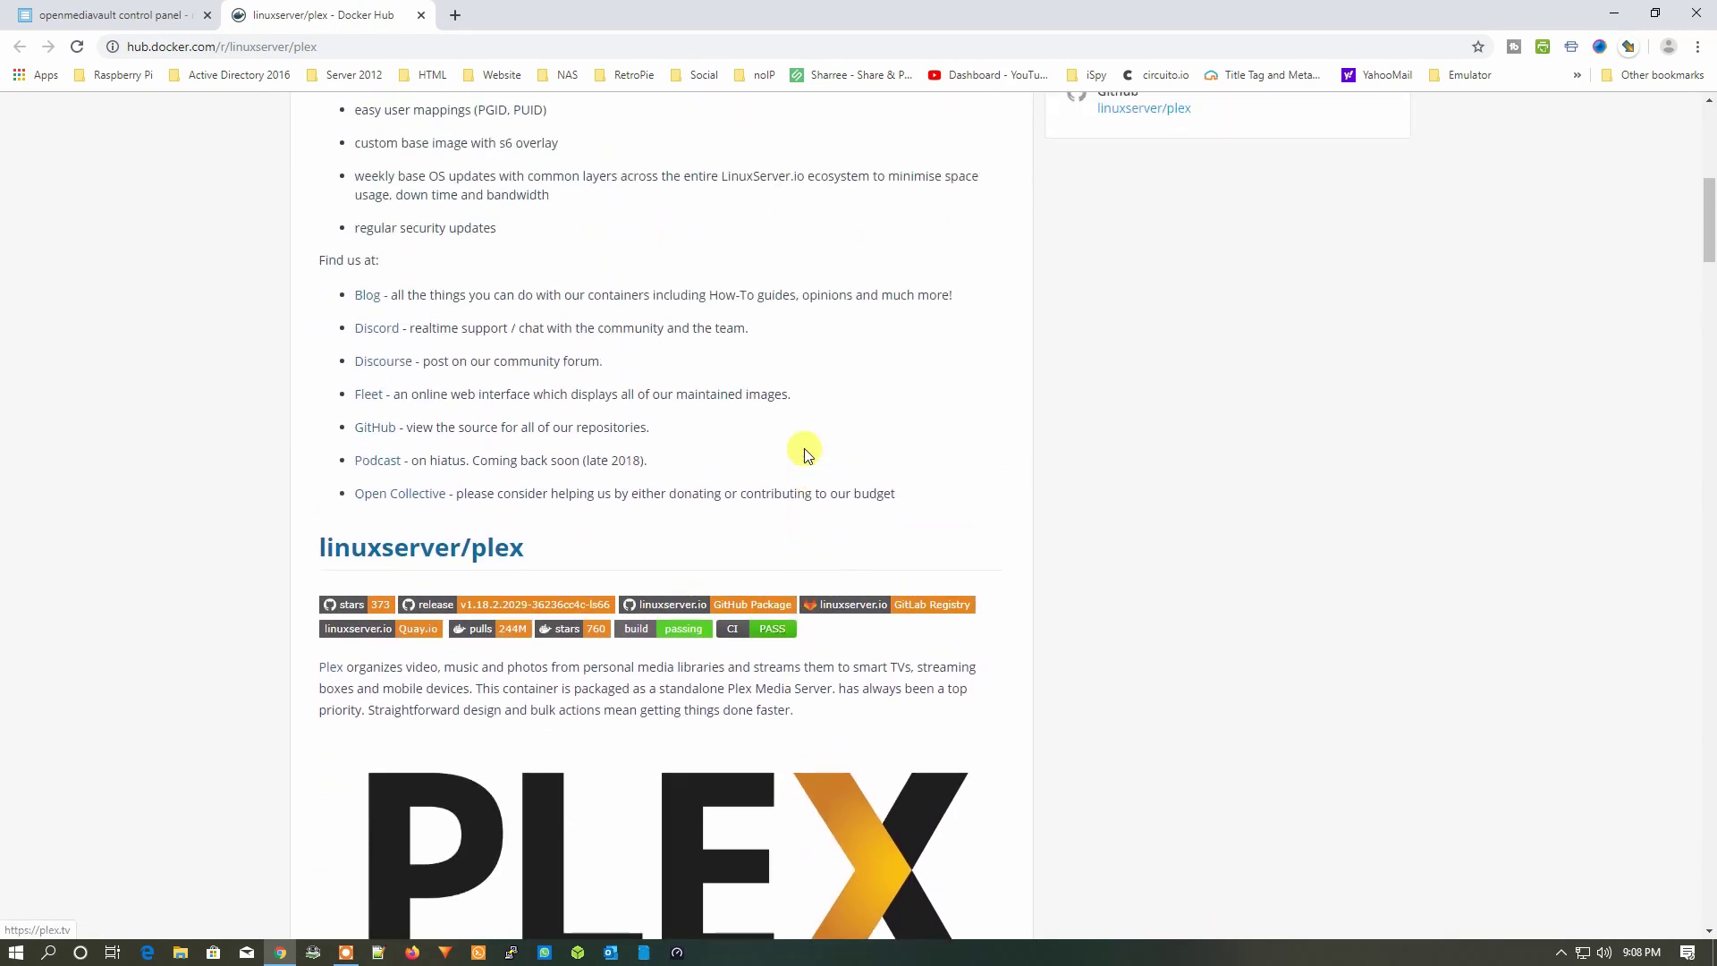
scroll(805, 452, up, 3)
scroll(796, 469, down, 10)
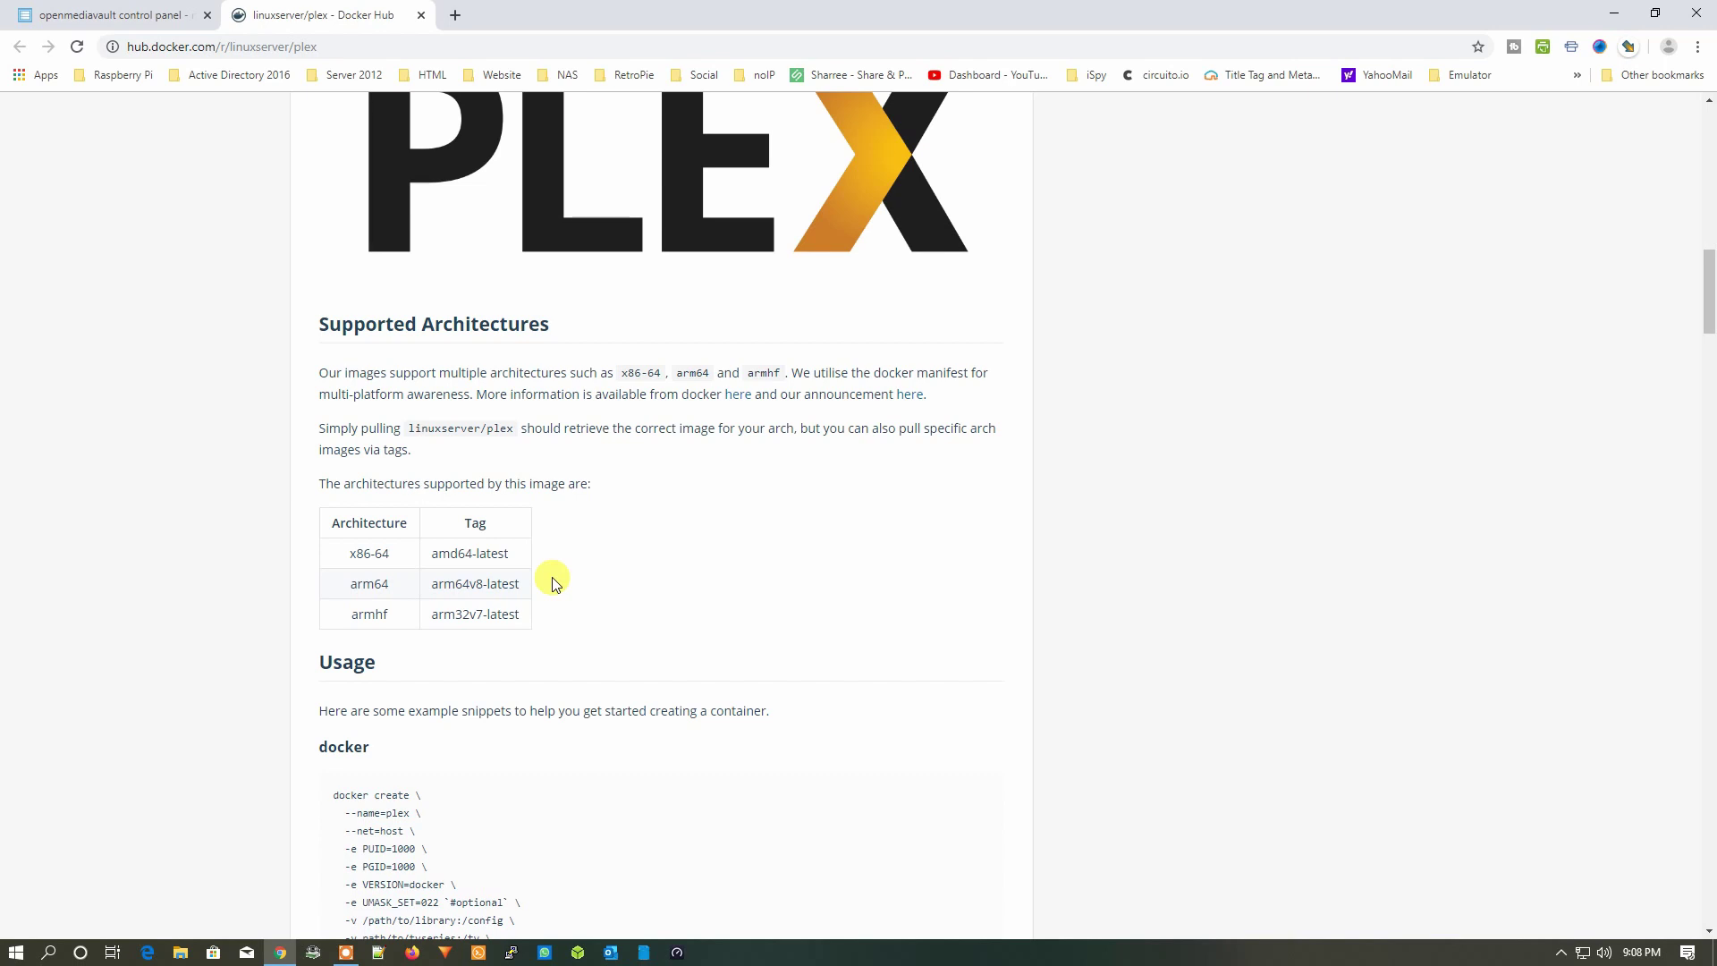
scroll(554, 583, down, 1)
scroll(554, 583, down, 6)
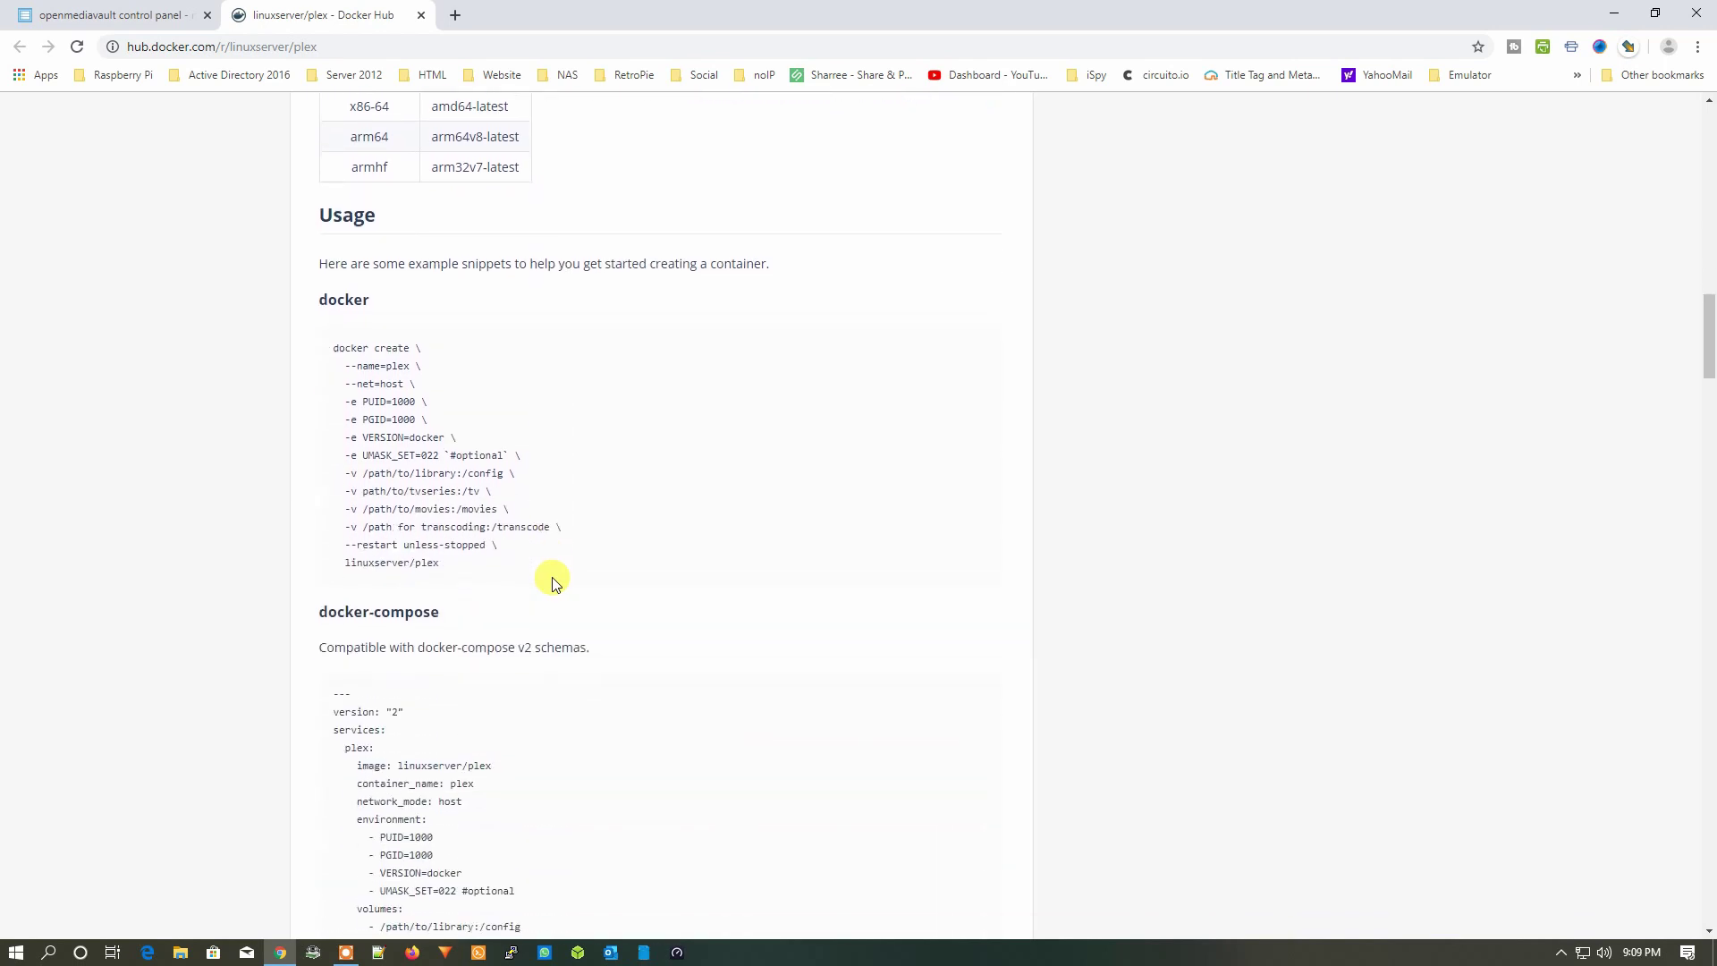
scroll(551, 582, down, 5)
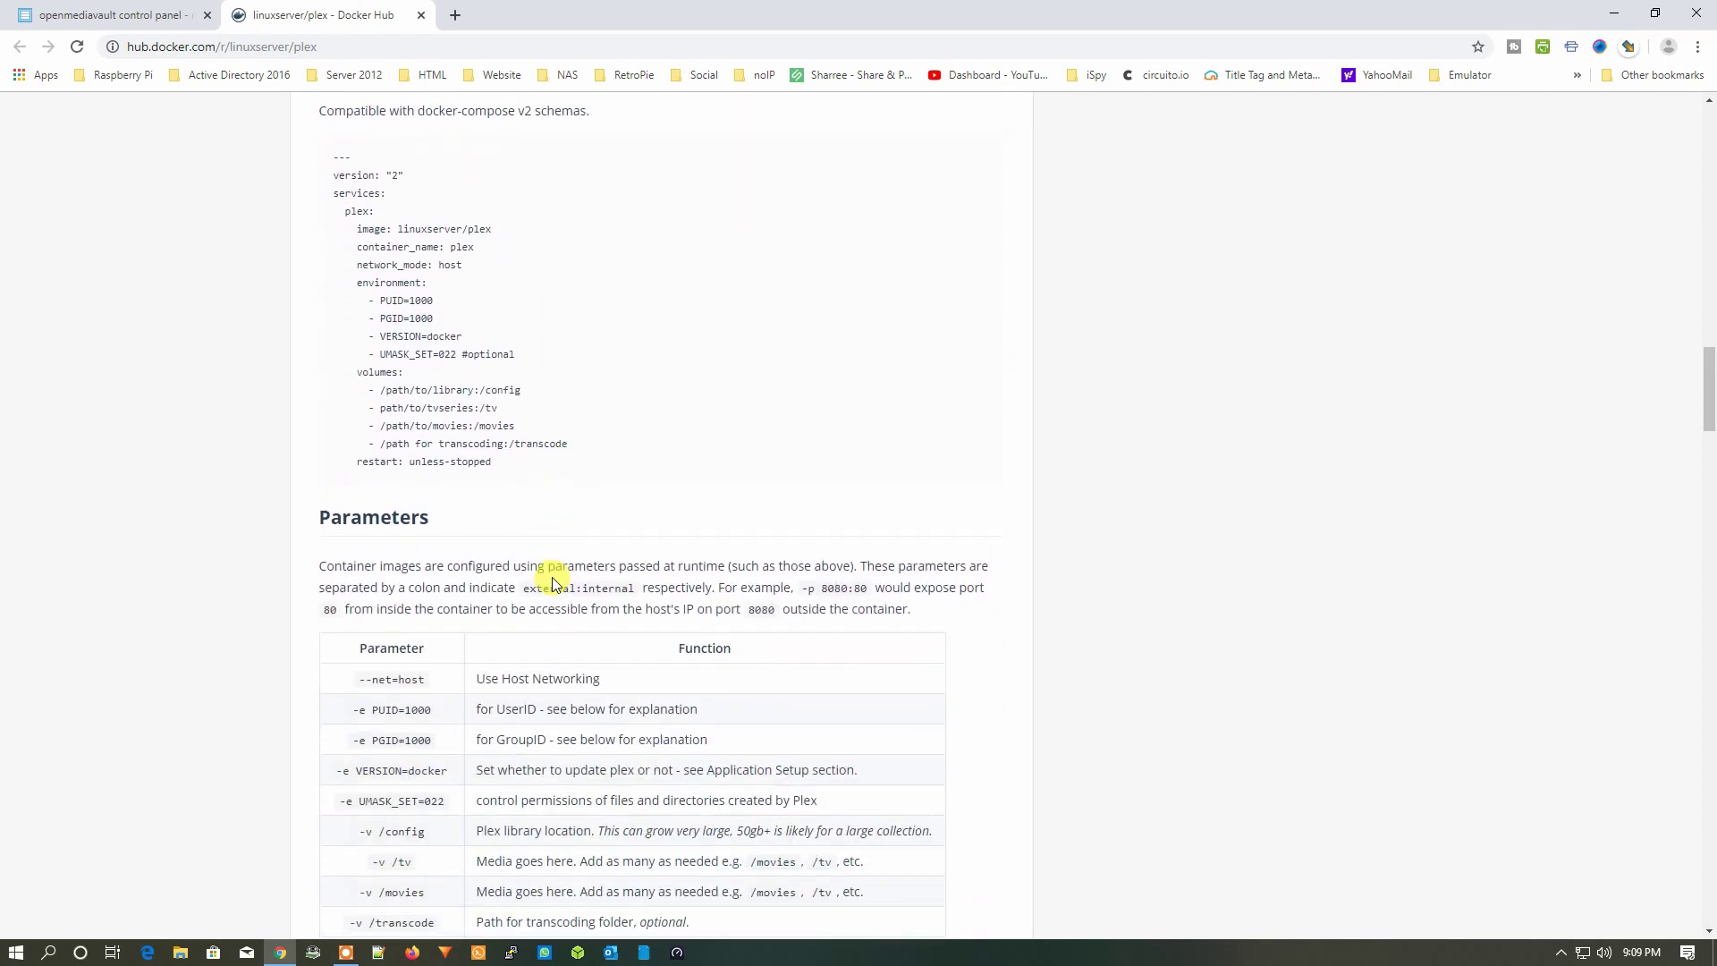
scroll(499, 569, down, 1)
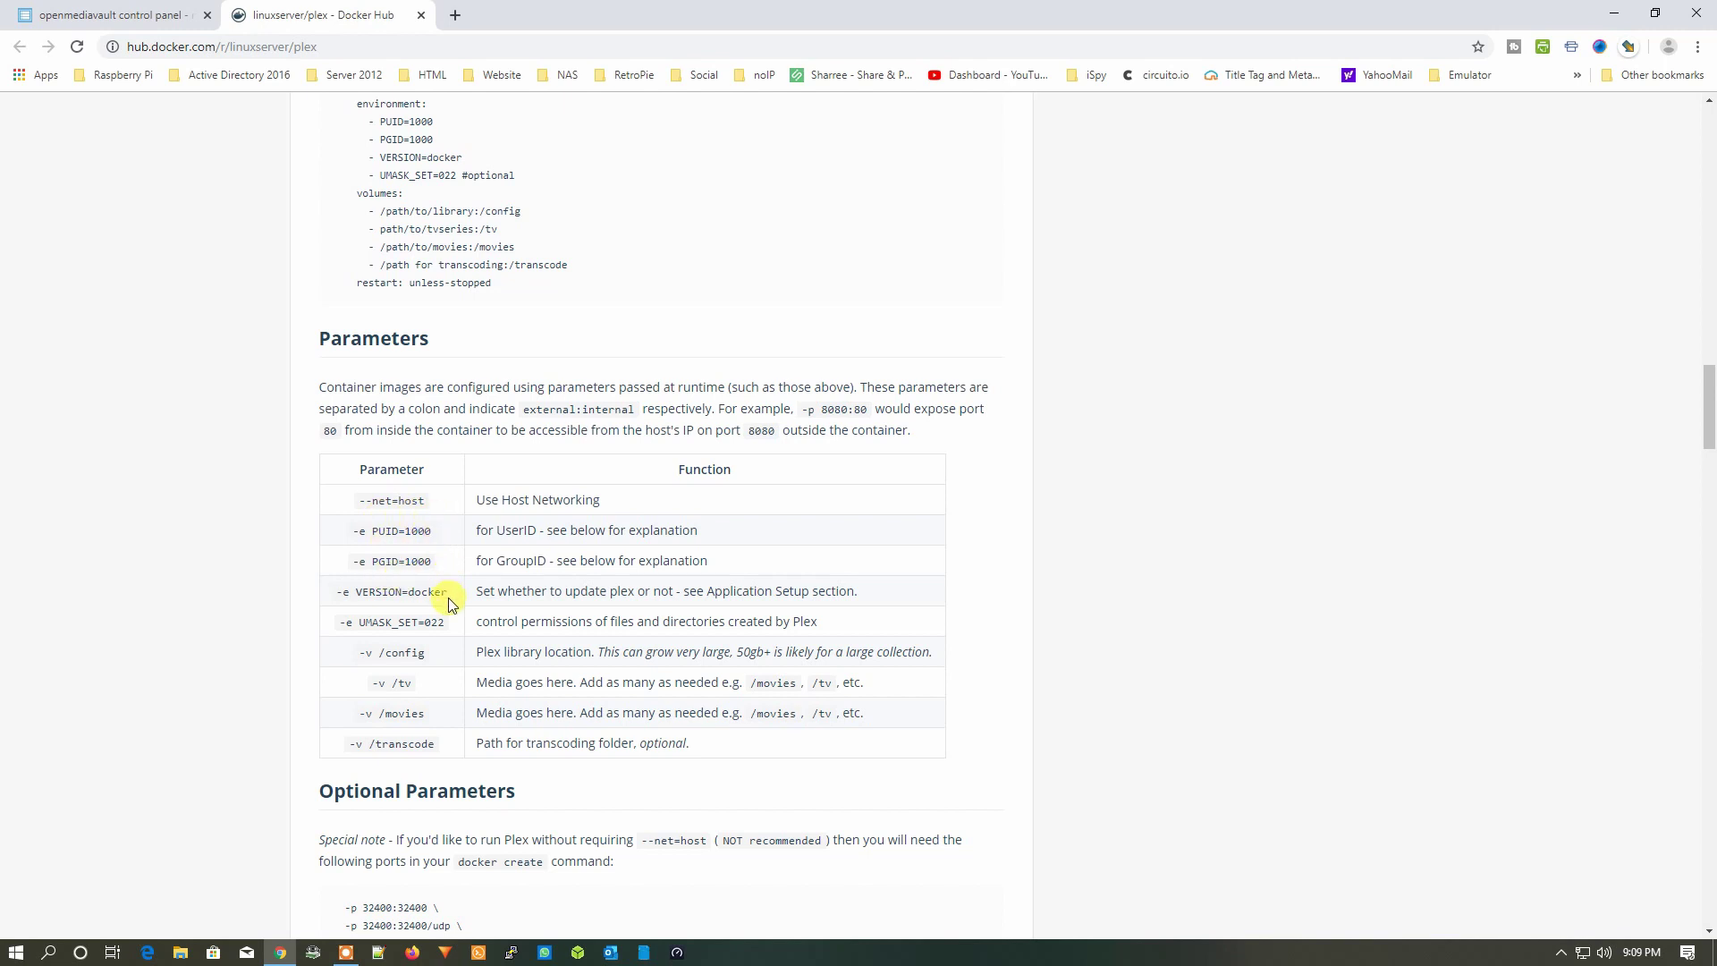
scroll(439, 635, down, 1)
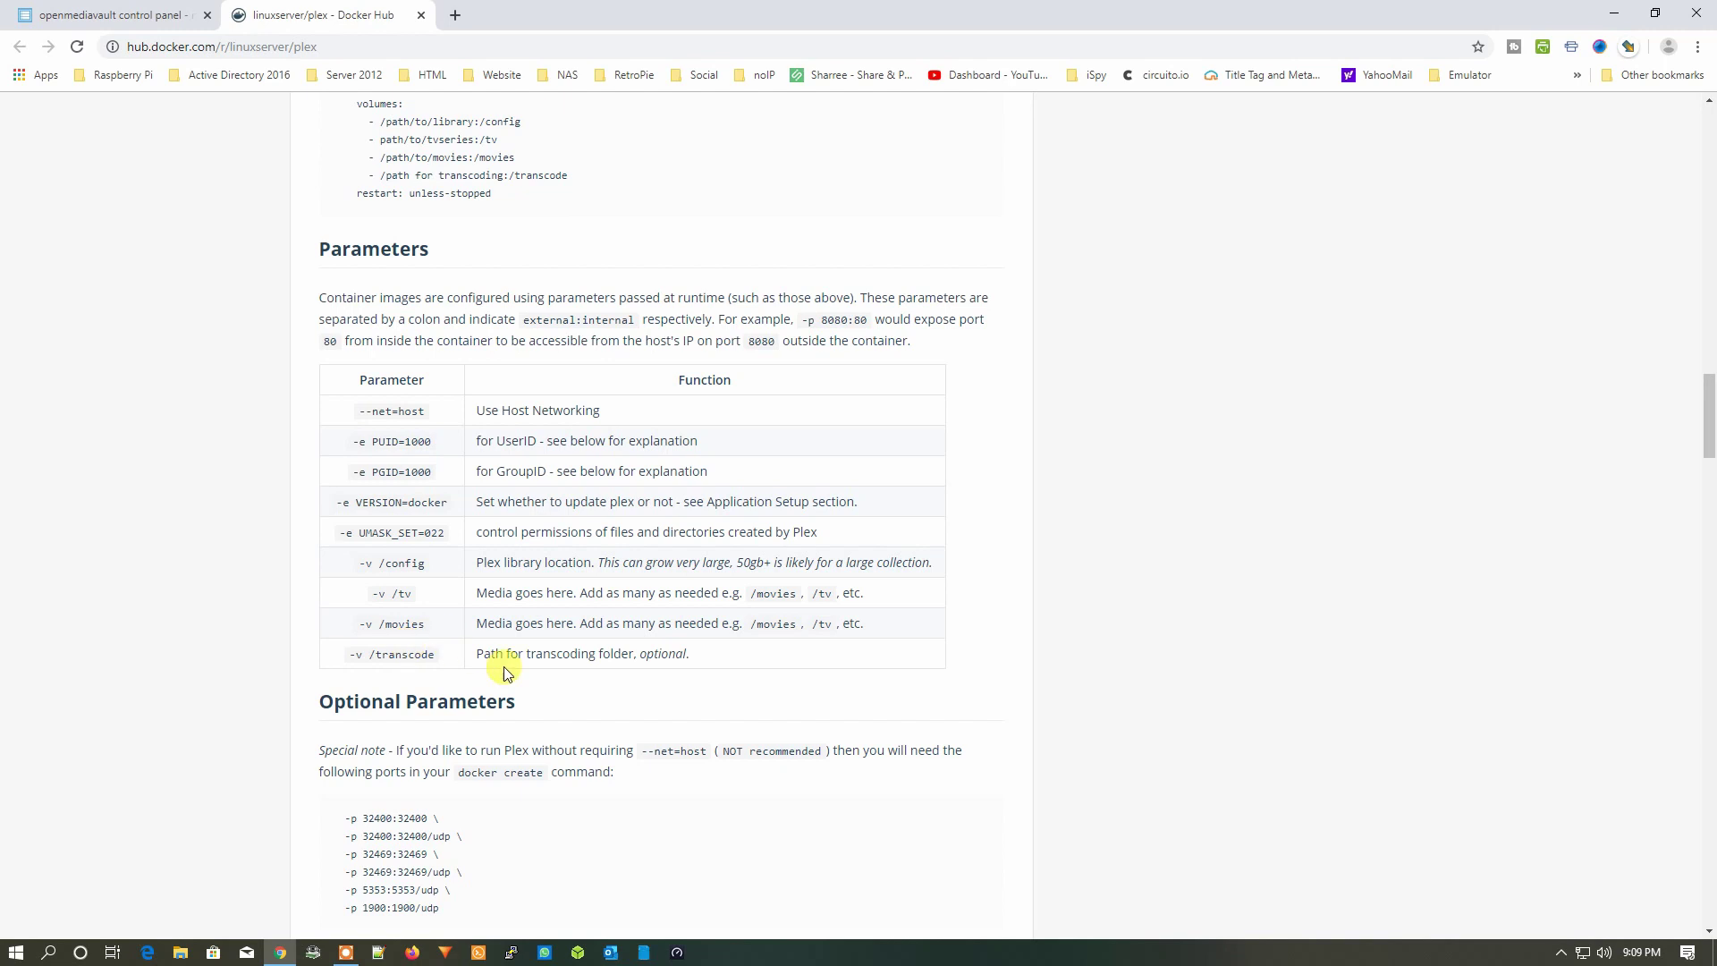
click(512, 952)
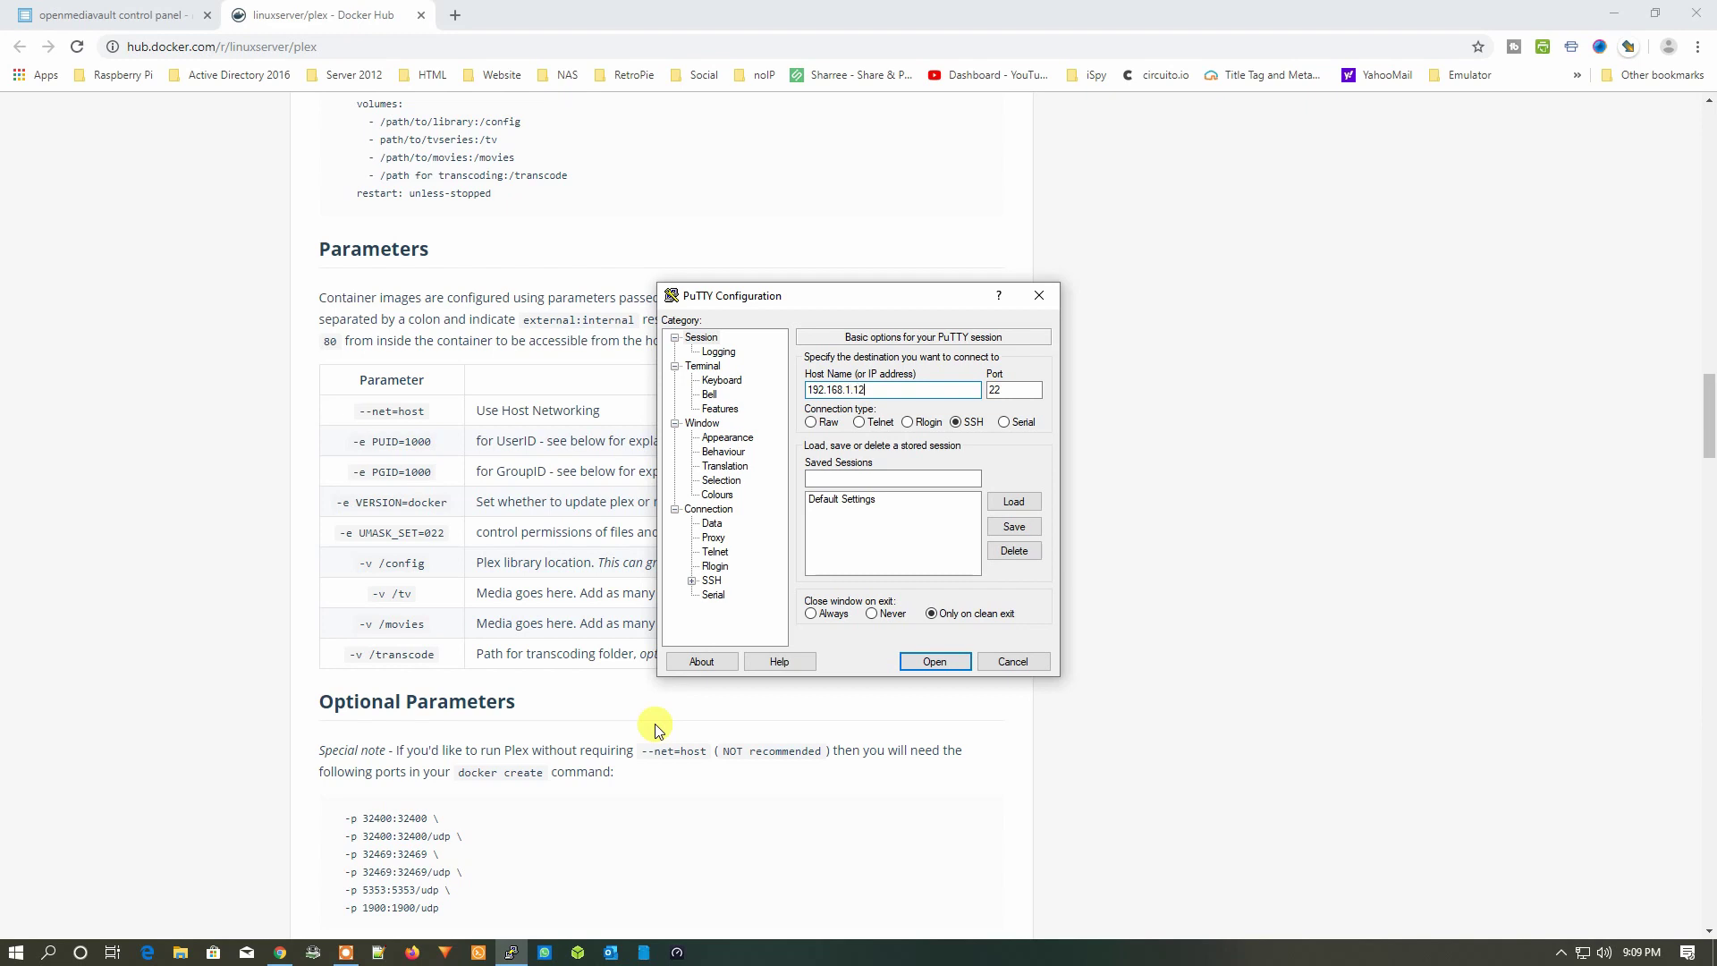
SSH into the Raspberry Pi and log in as root
key(Return)
text(root)
key(Return)
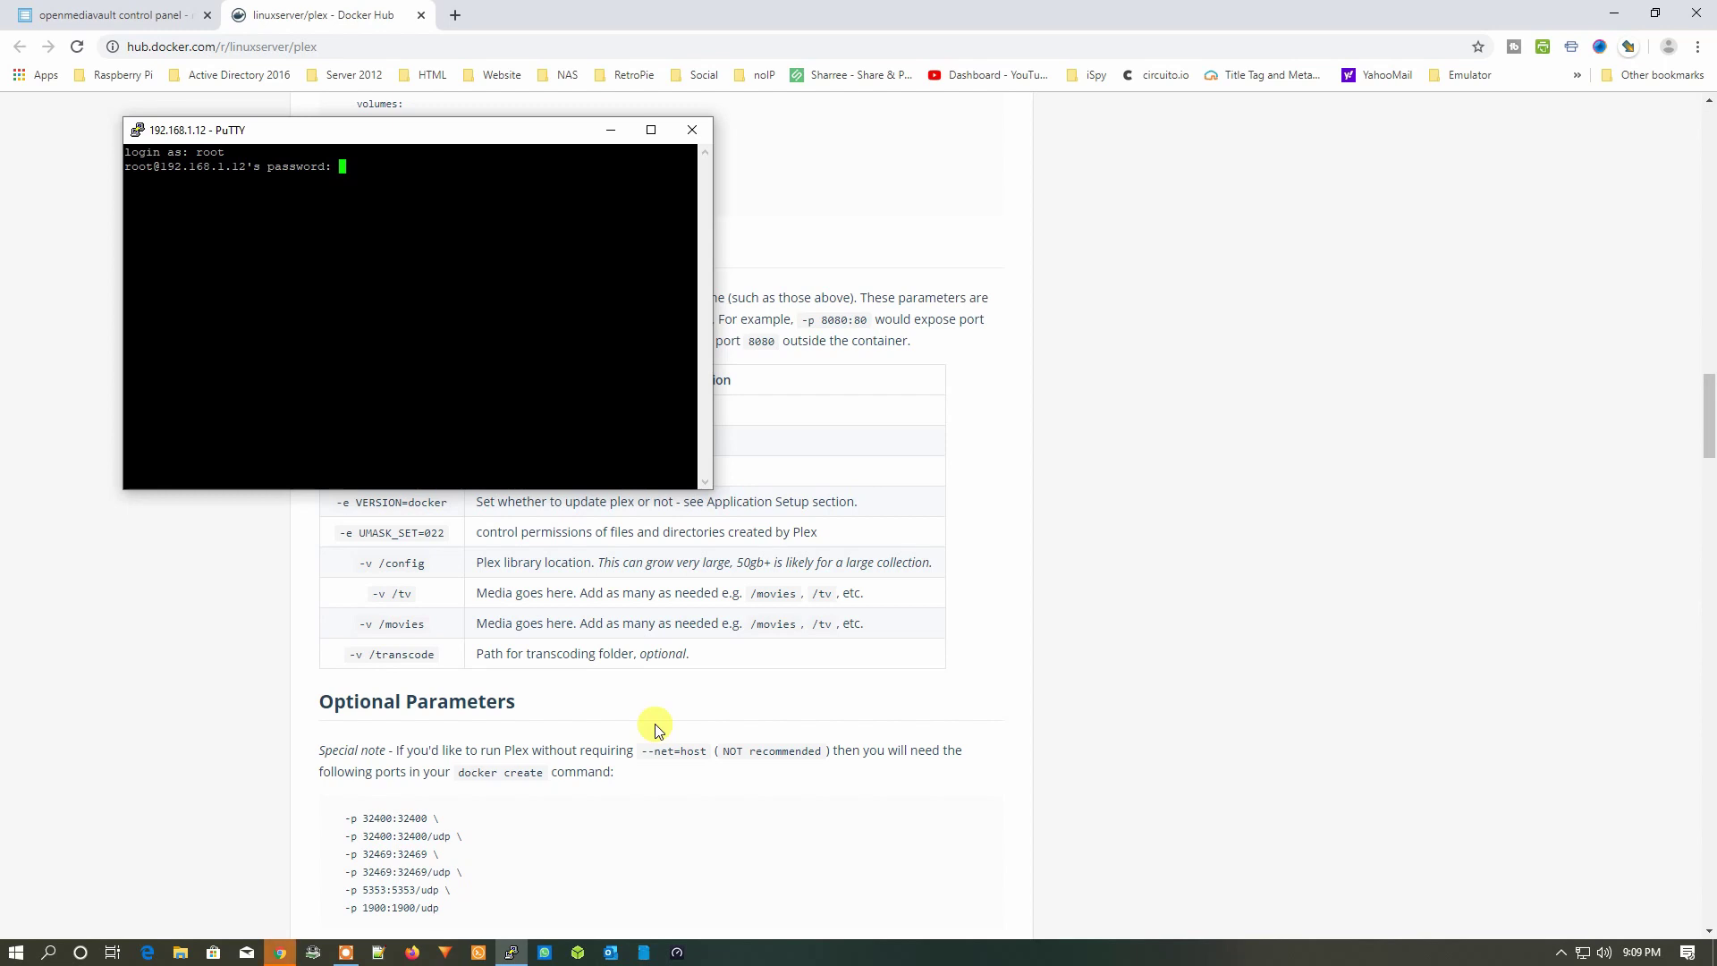
key(Return)
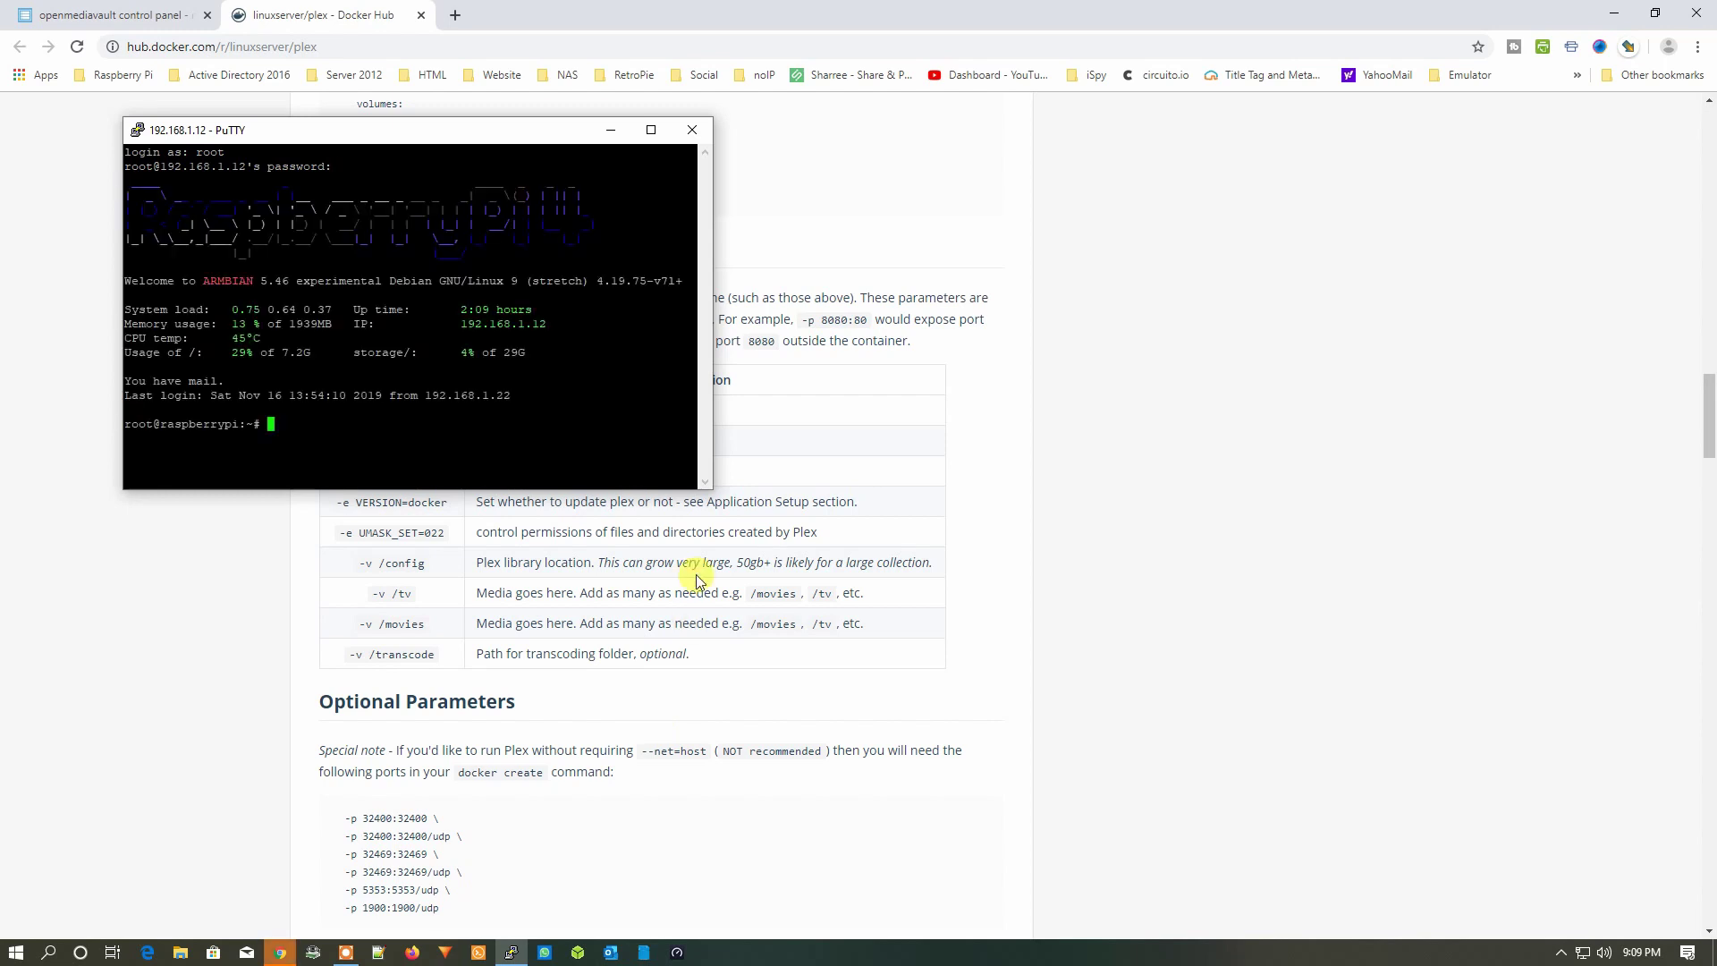
Run id to confirm root has uid=0 and gid=0
drag(494, 134, 1043, 237)
drag(1189, 237, 1543, 213)
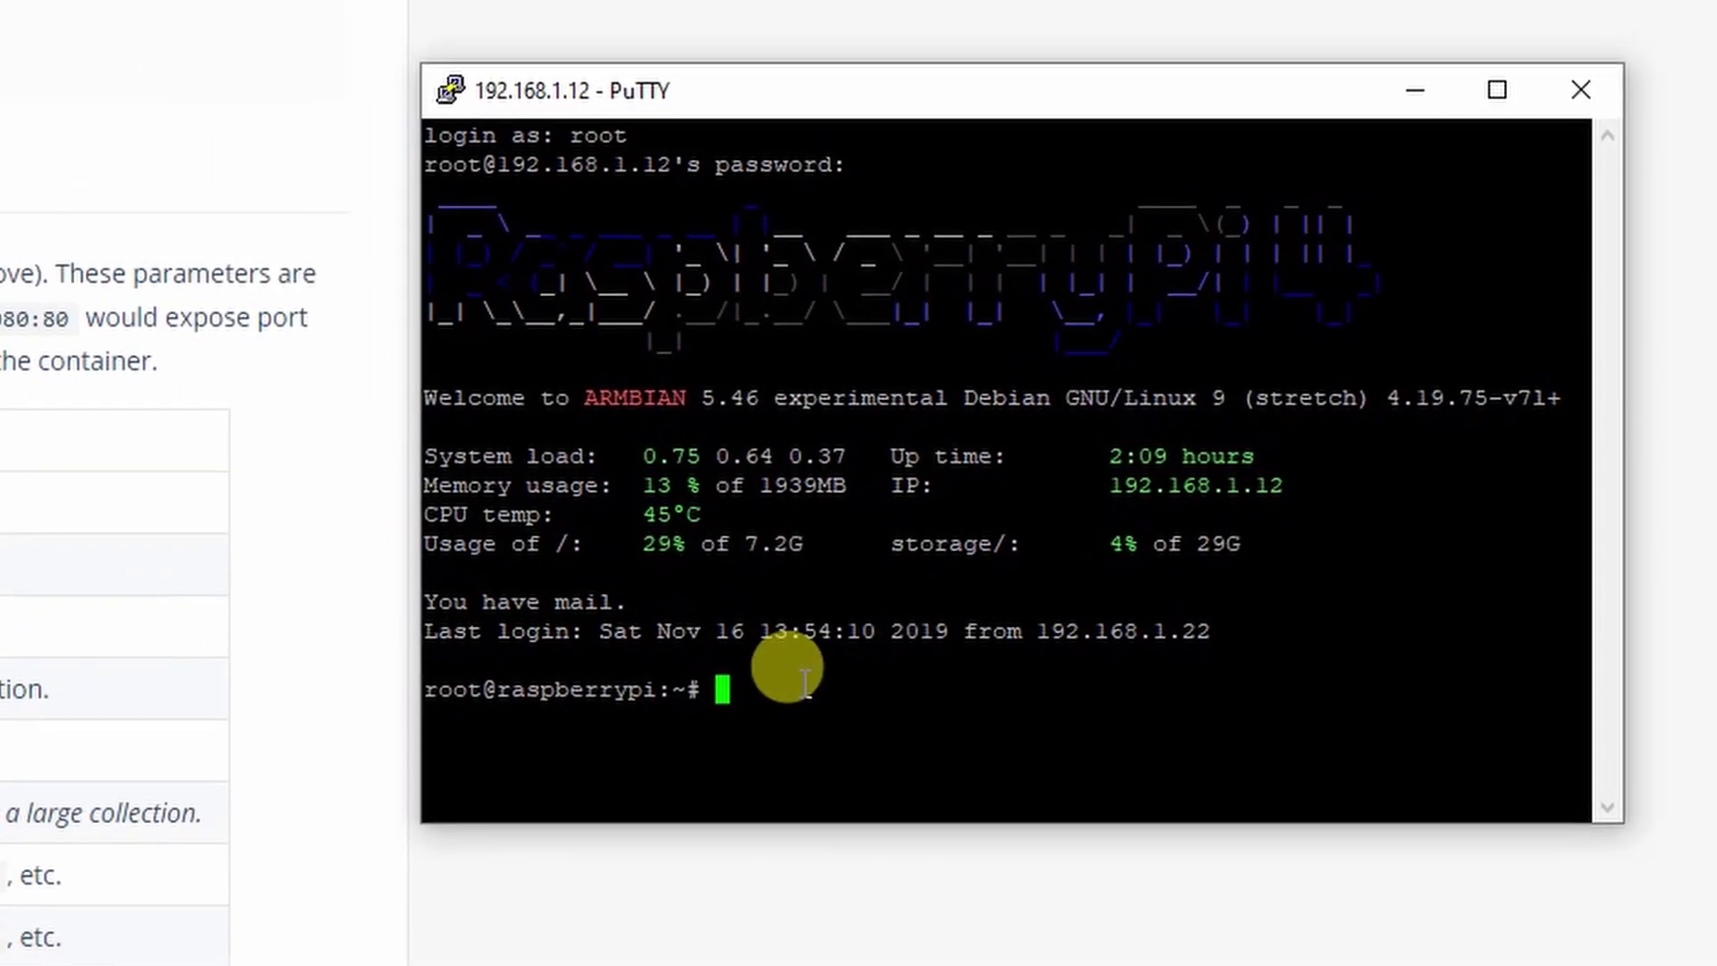
text(id)
key(Return)
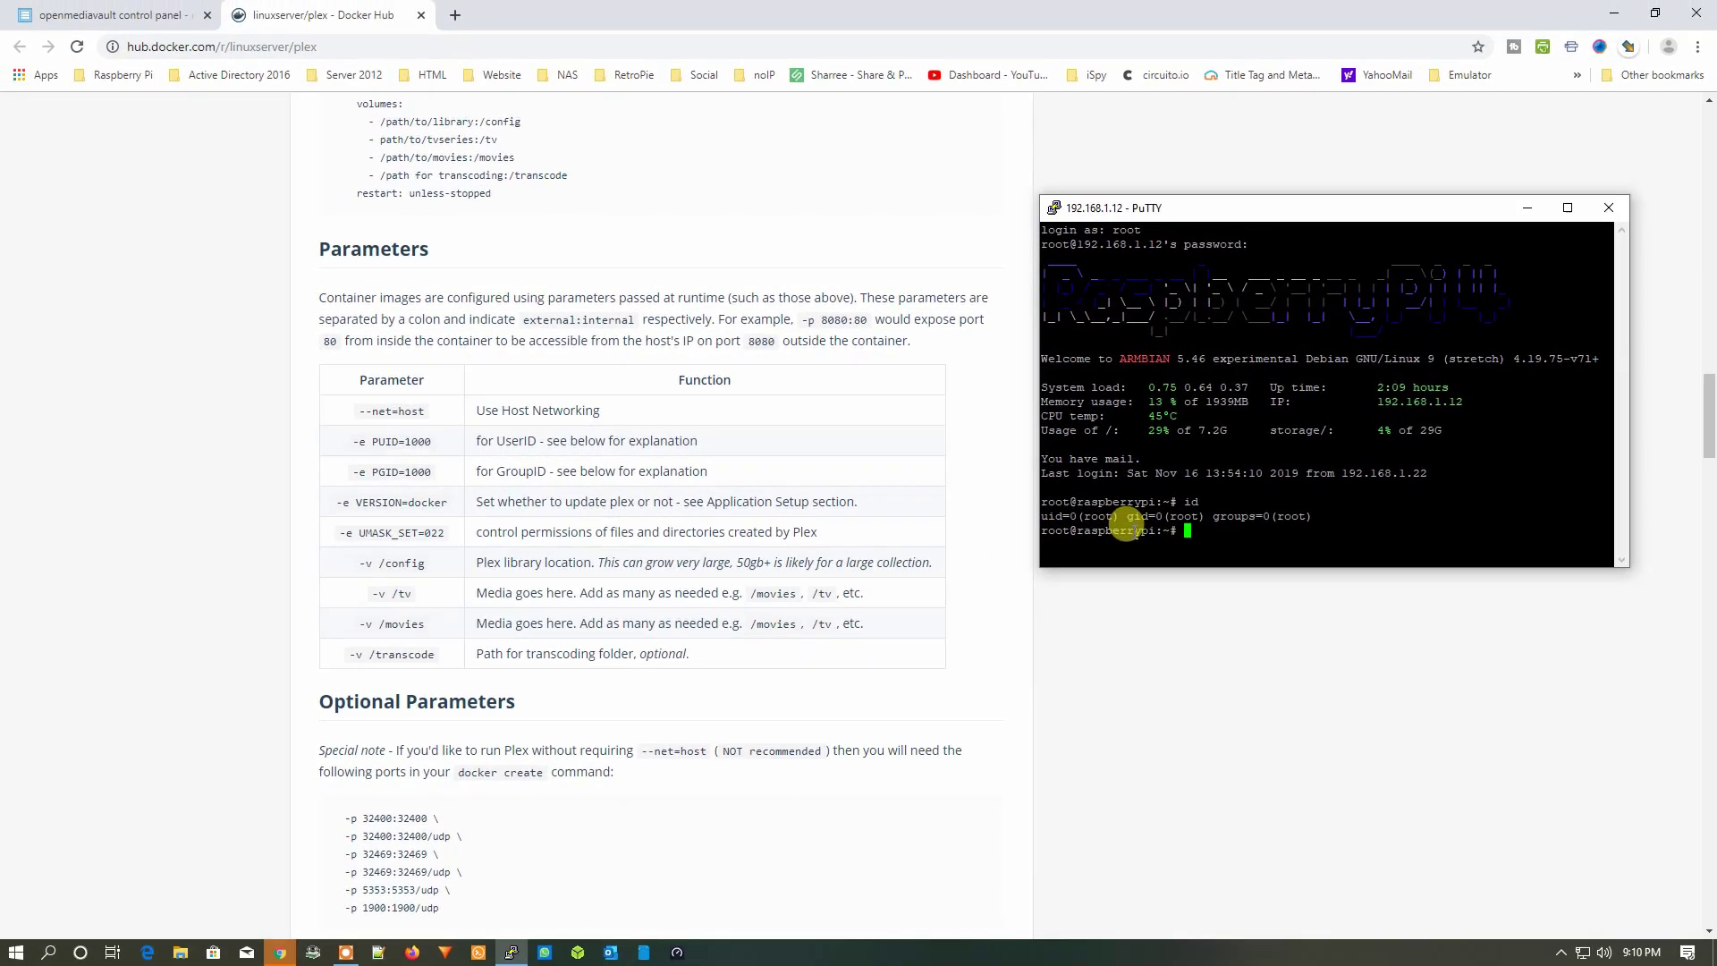
click(90, 17)
Run linuxserver/plex as a container named Plex with restart policy always
click(402, 374)
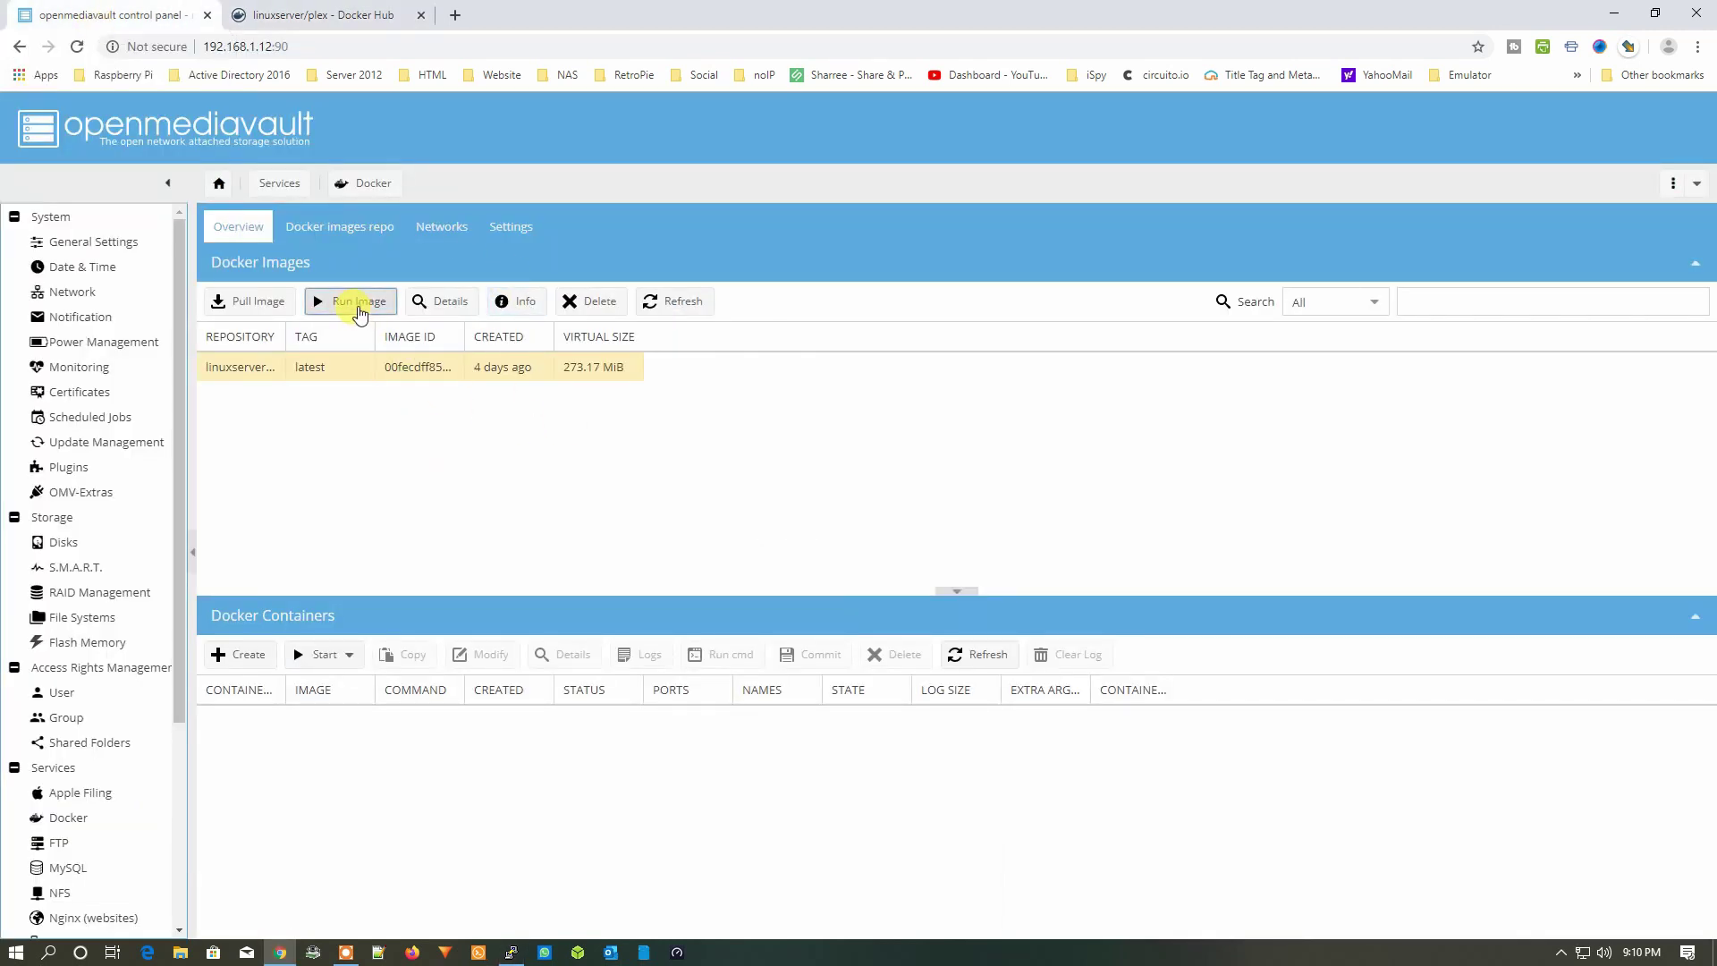
click(359, 304)
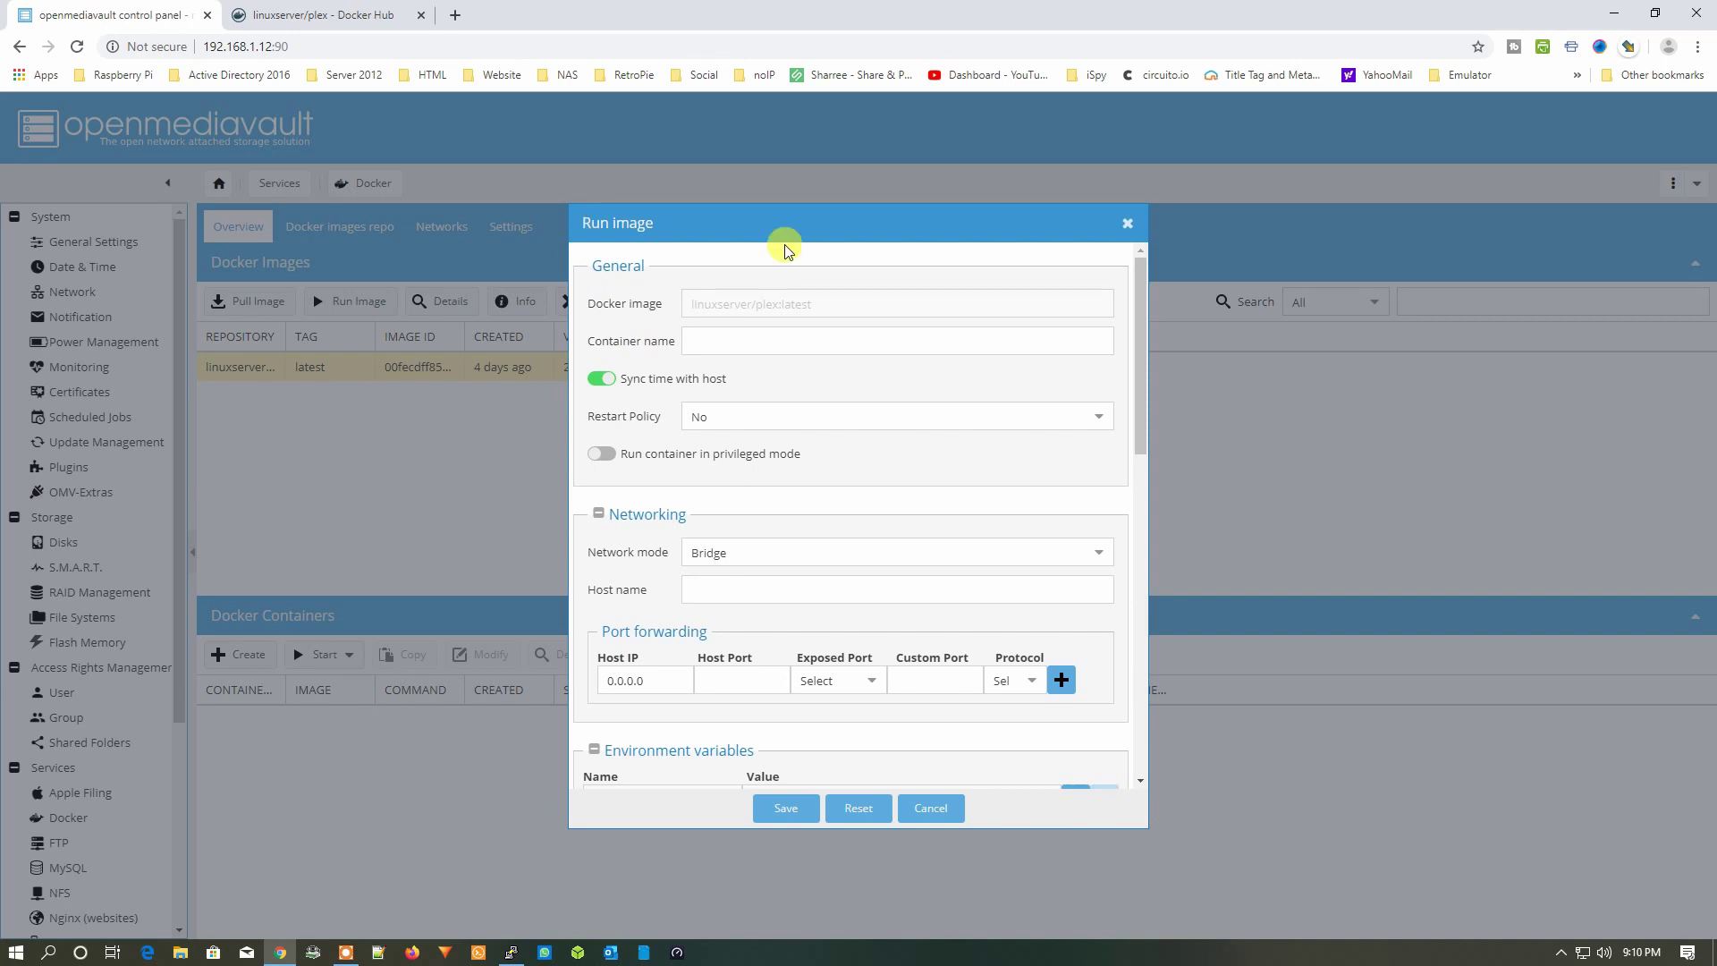
click(747, 343)
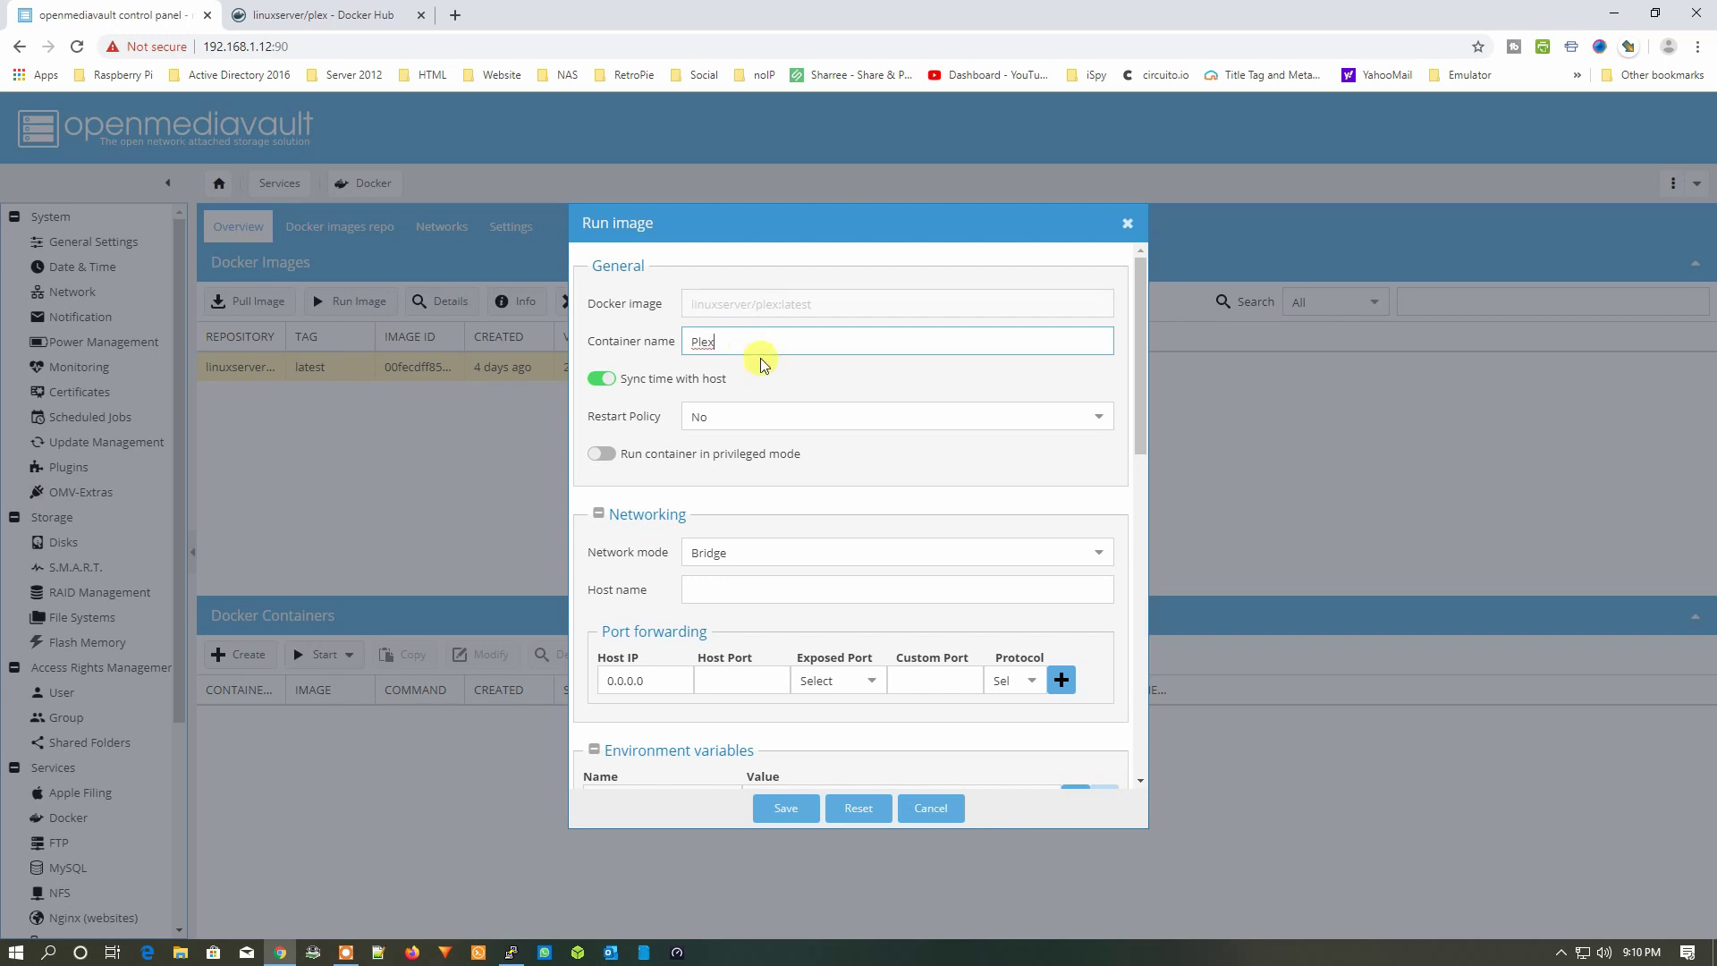
click(783, 418)
click(774, 476)
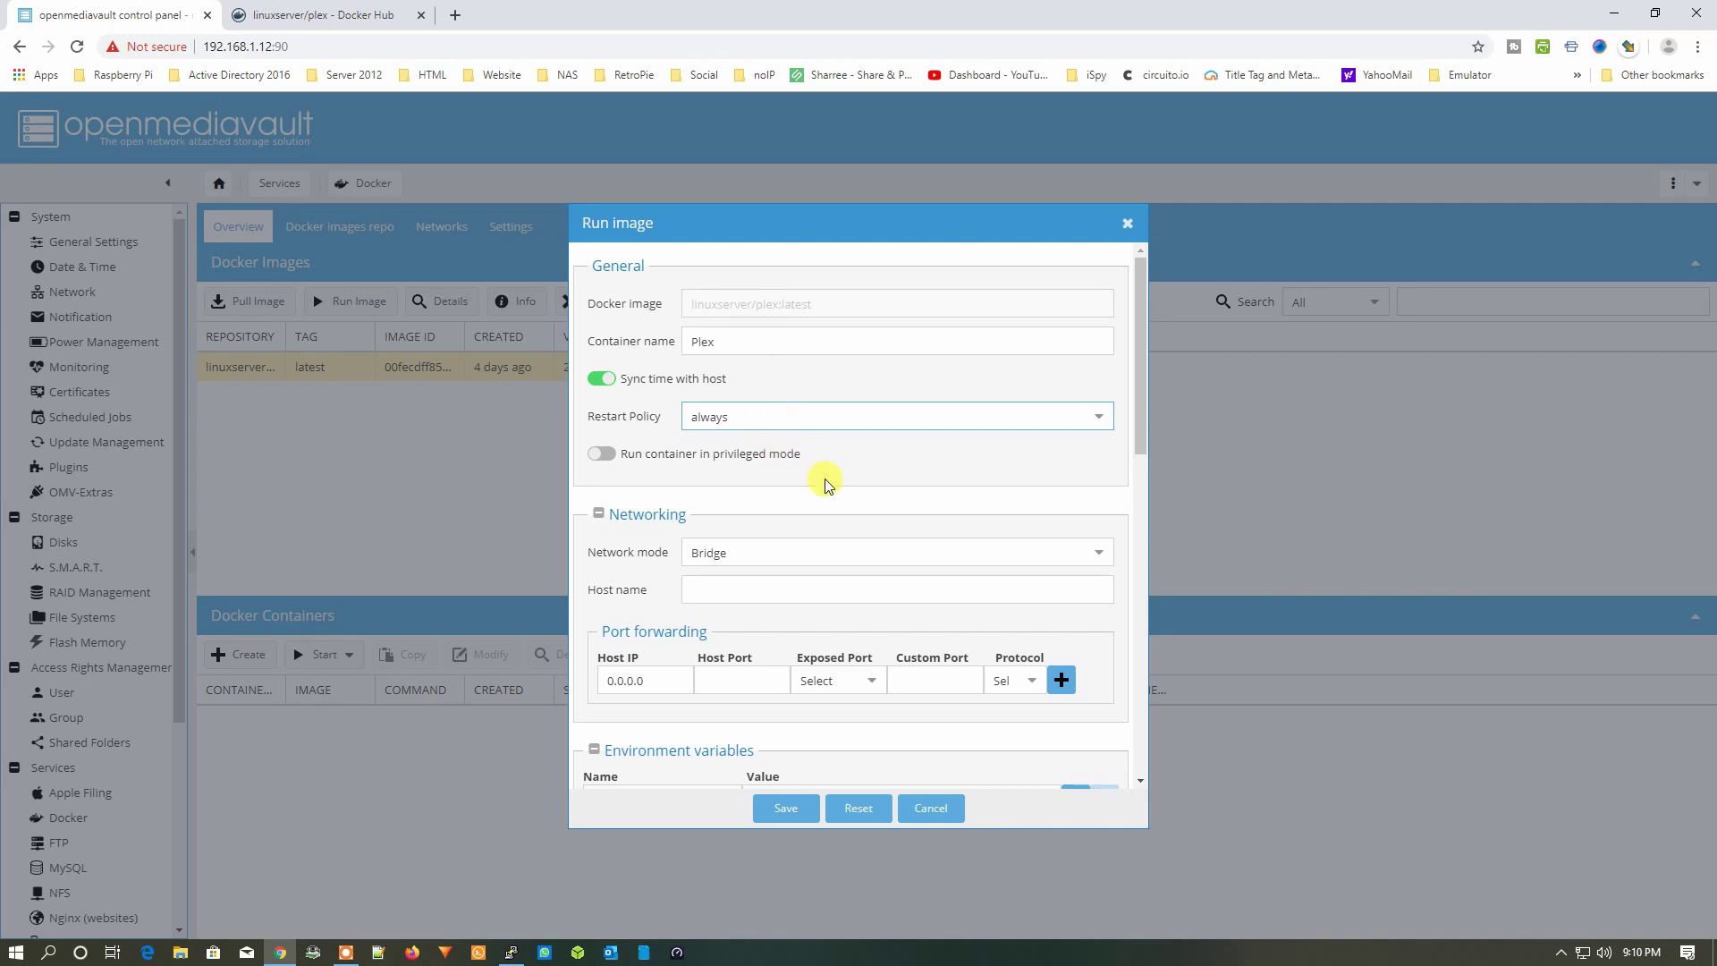
scroll(805, 475, down, 1)
click(309, 18)
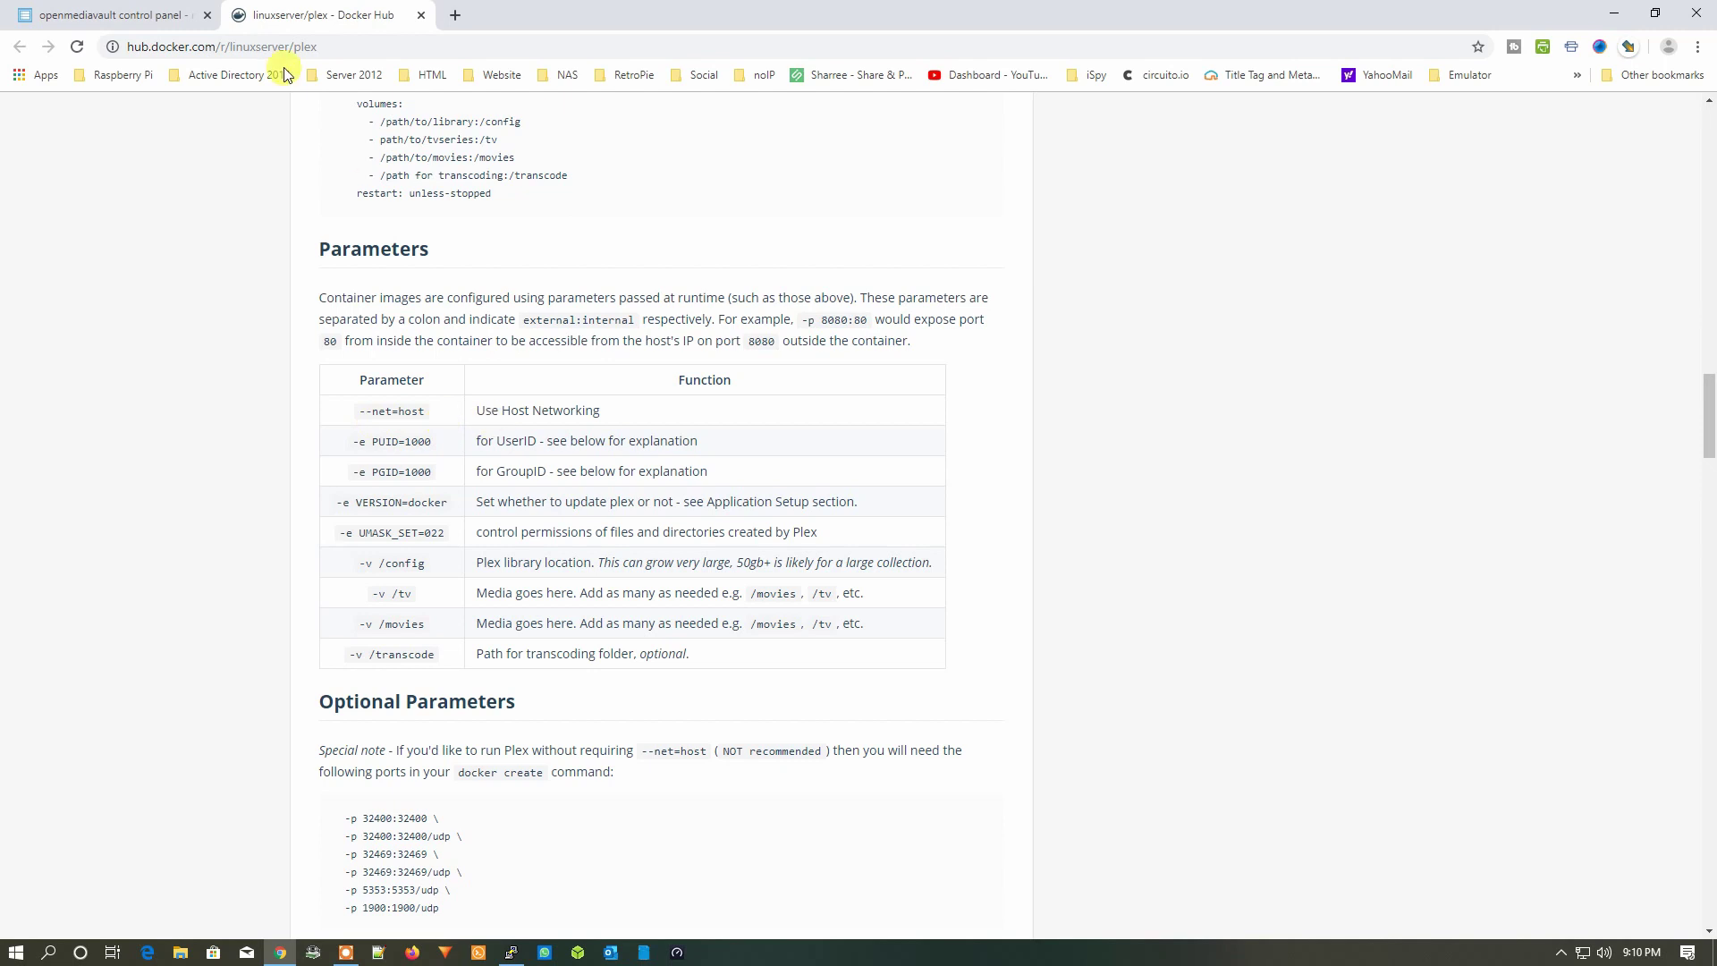
Set the Plex container's network mode to Host
click(119, 17)
click(884, 464)
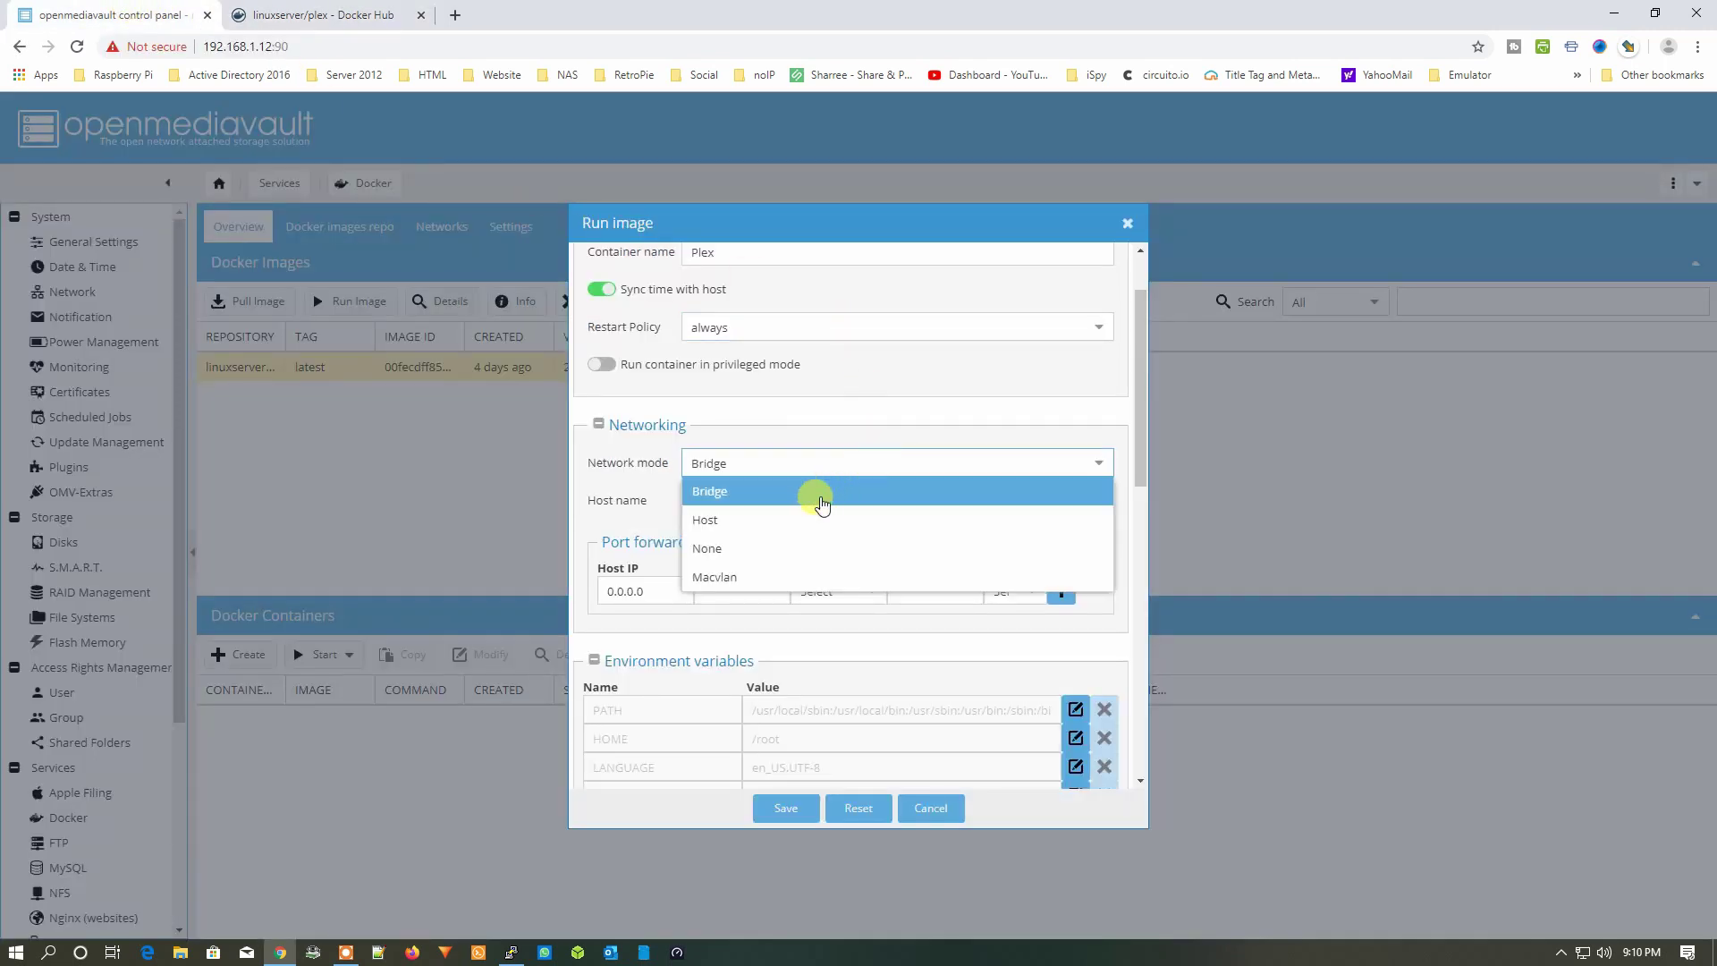
click(802, 520)
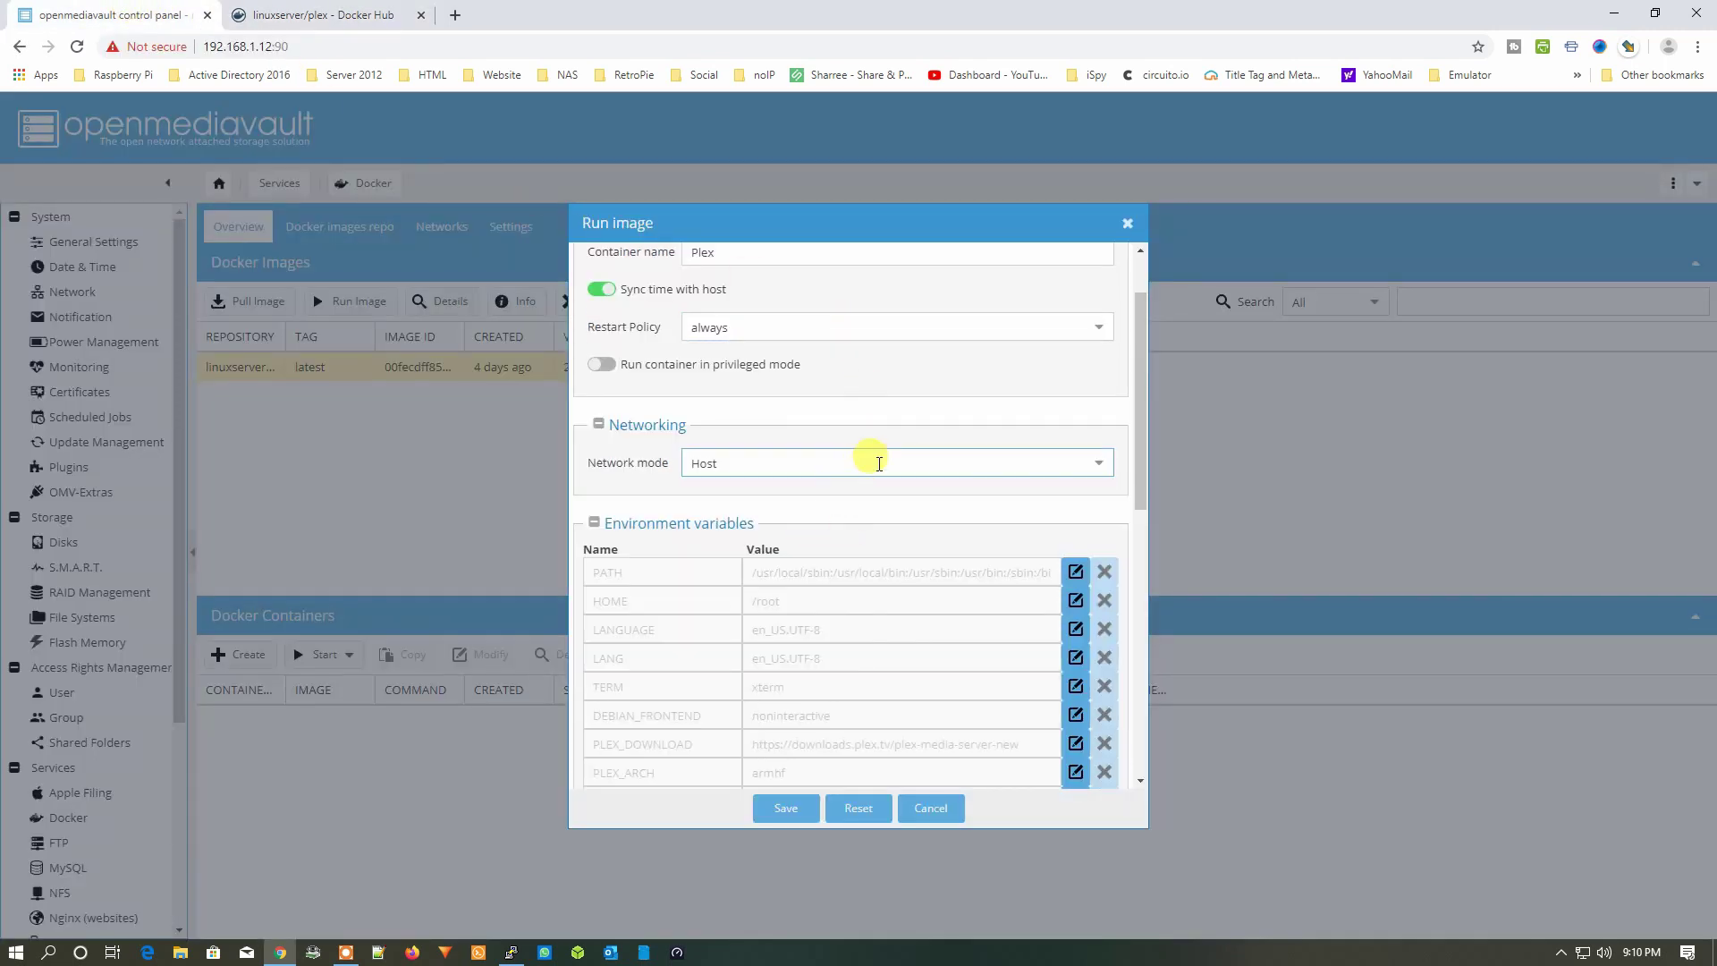
scroll(832, 483, down, 1)
scroll(984, 503, down, 4)
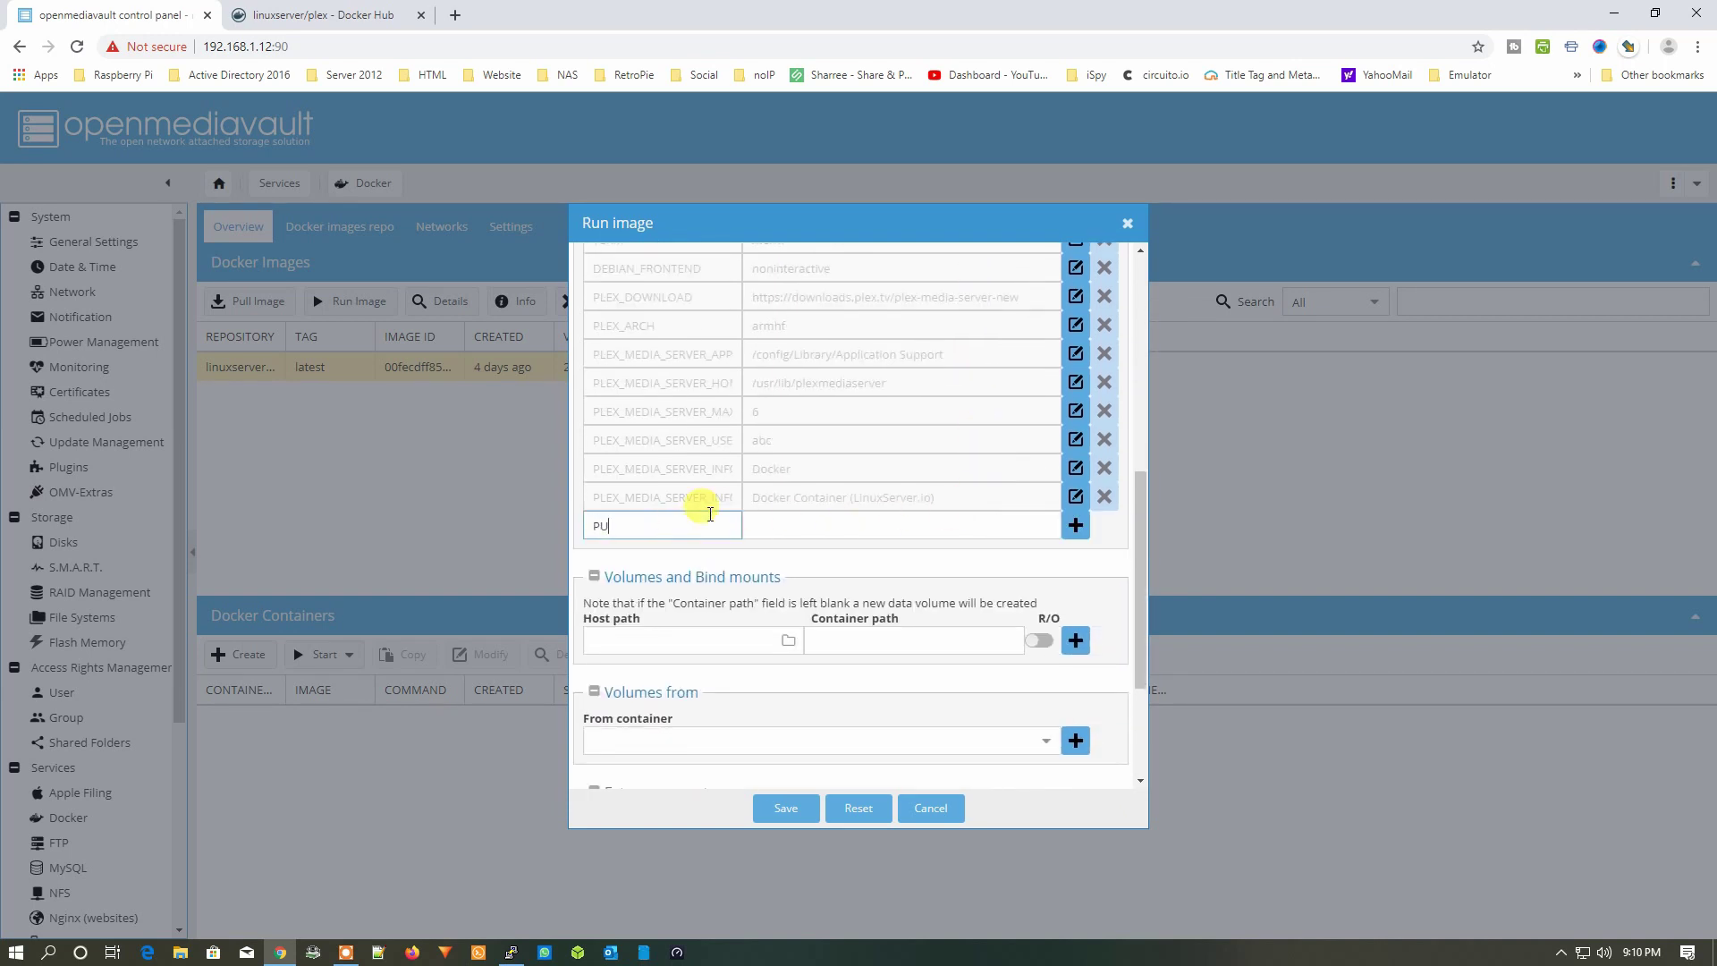
Add environment variables PUID=0 and PGID=0
click(823, 527)
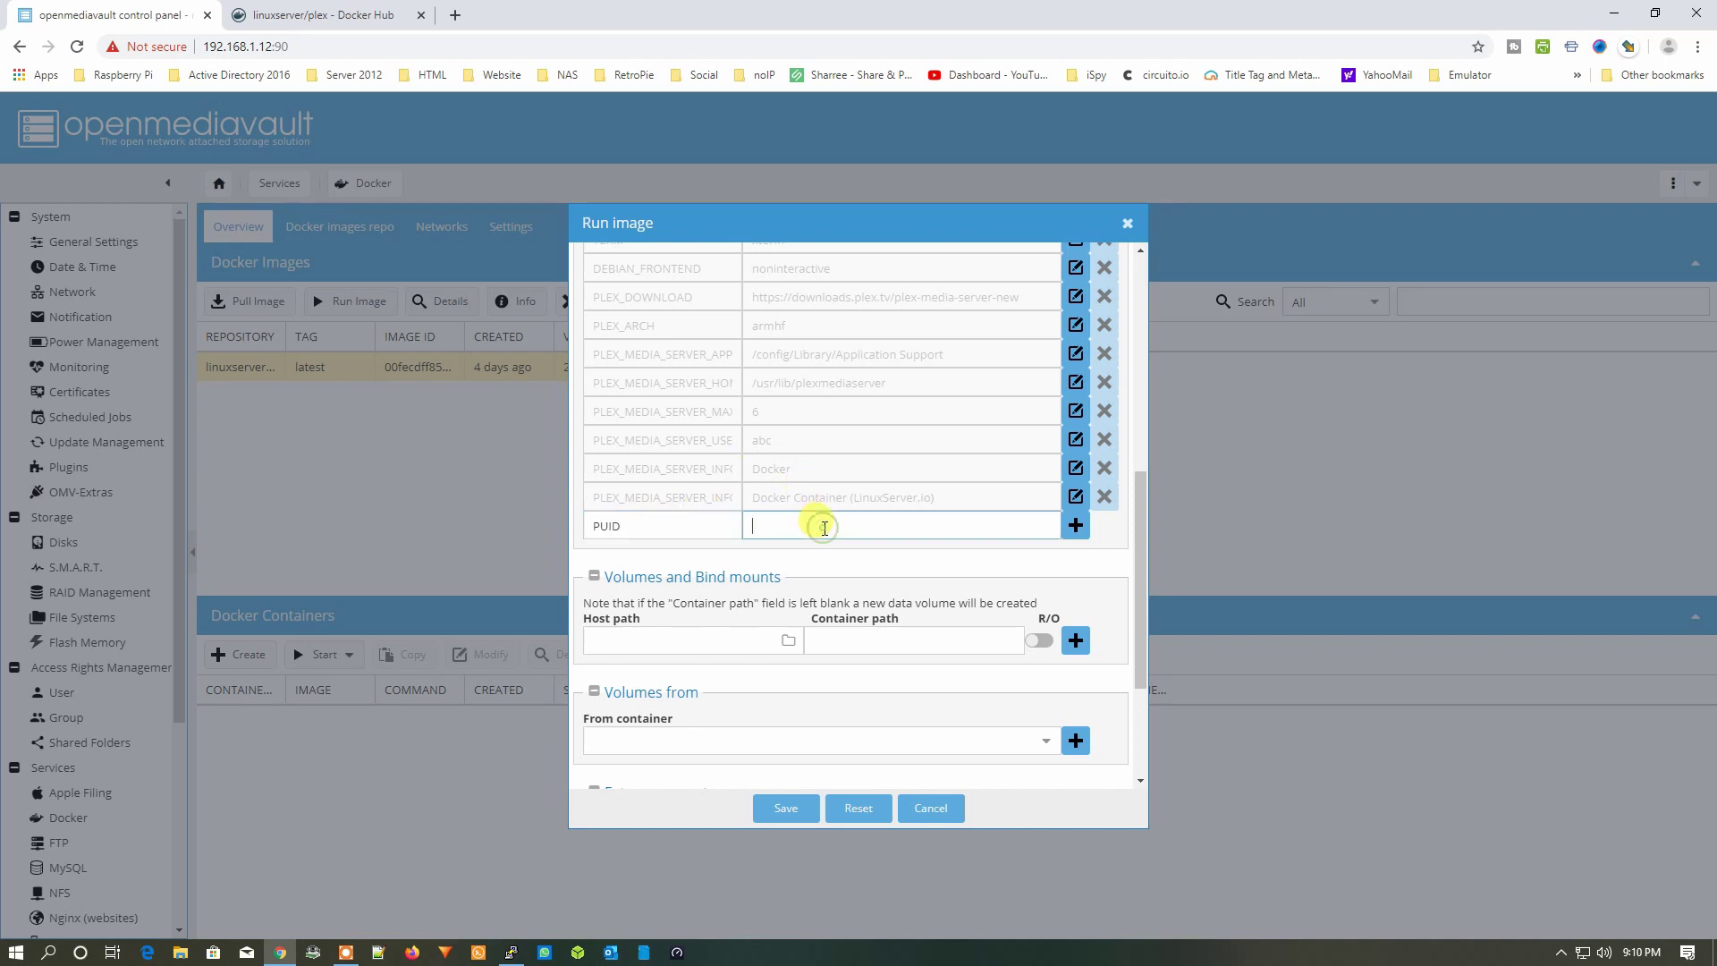
click(1076, 528)
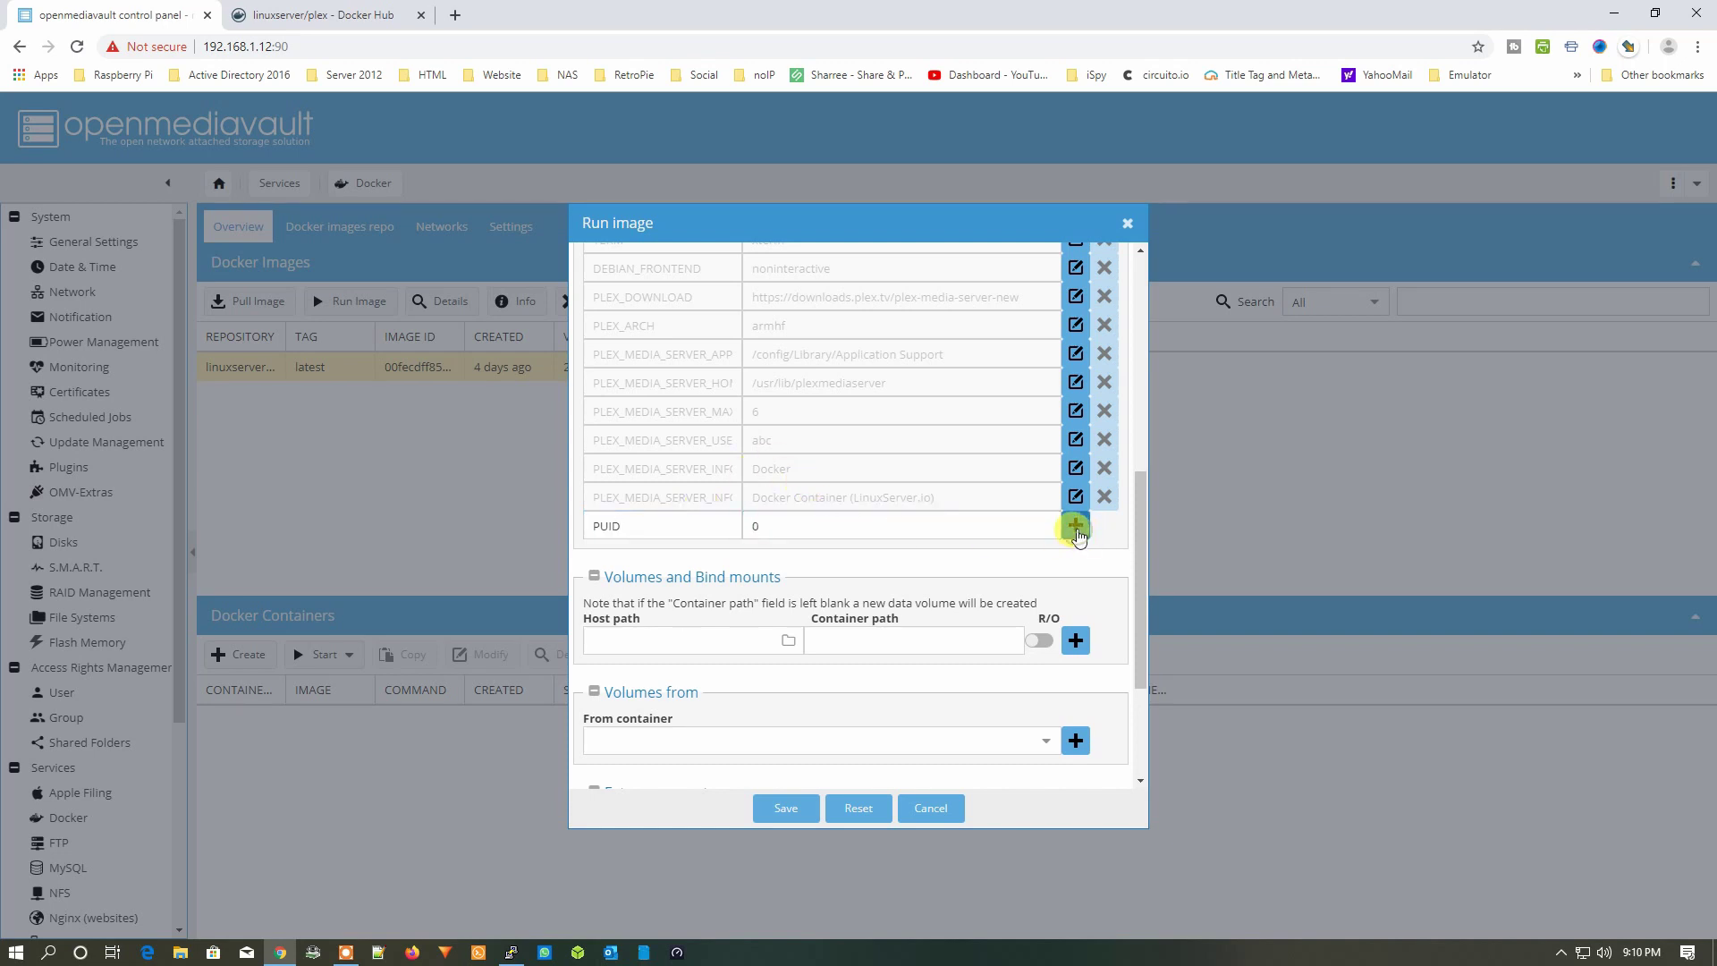
click(657, 555)
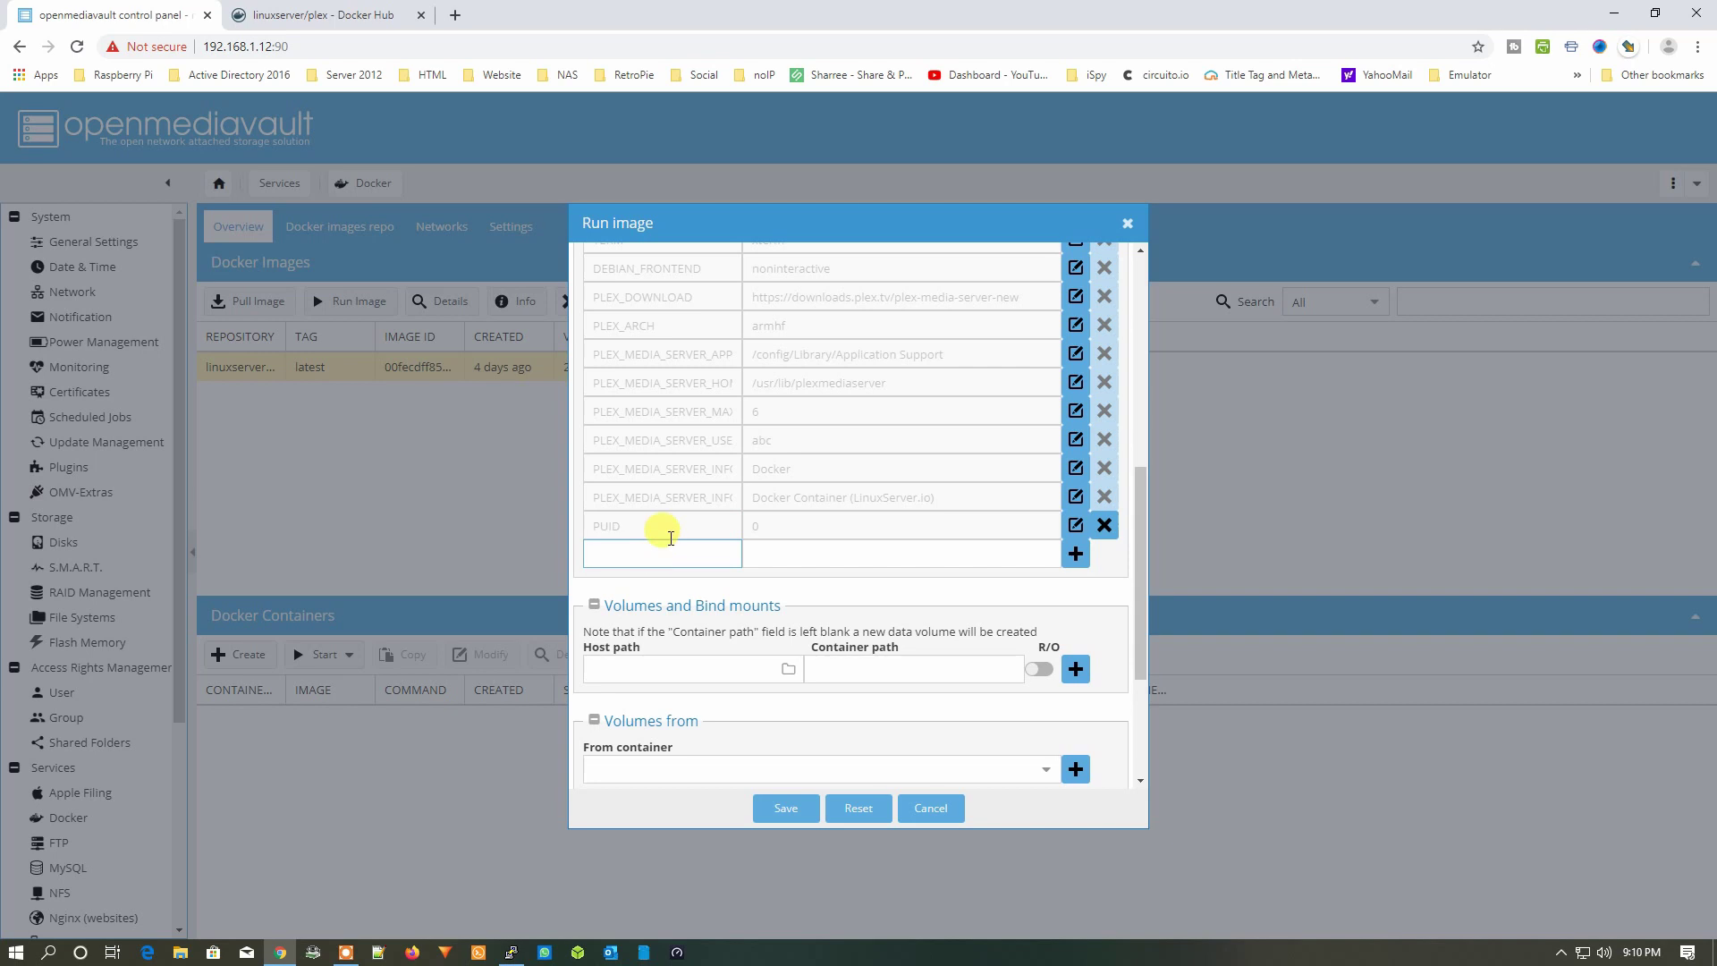
text(PGID)
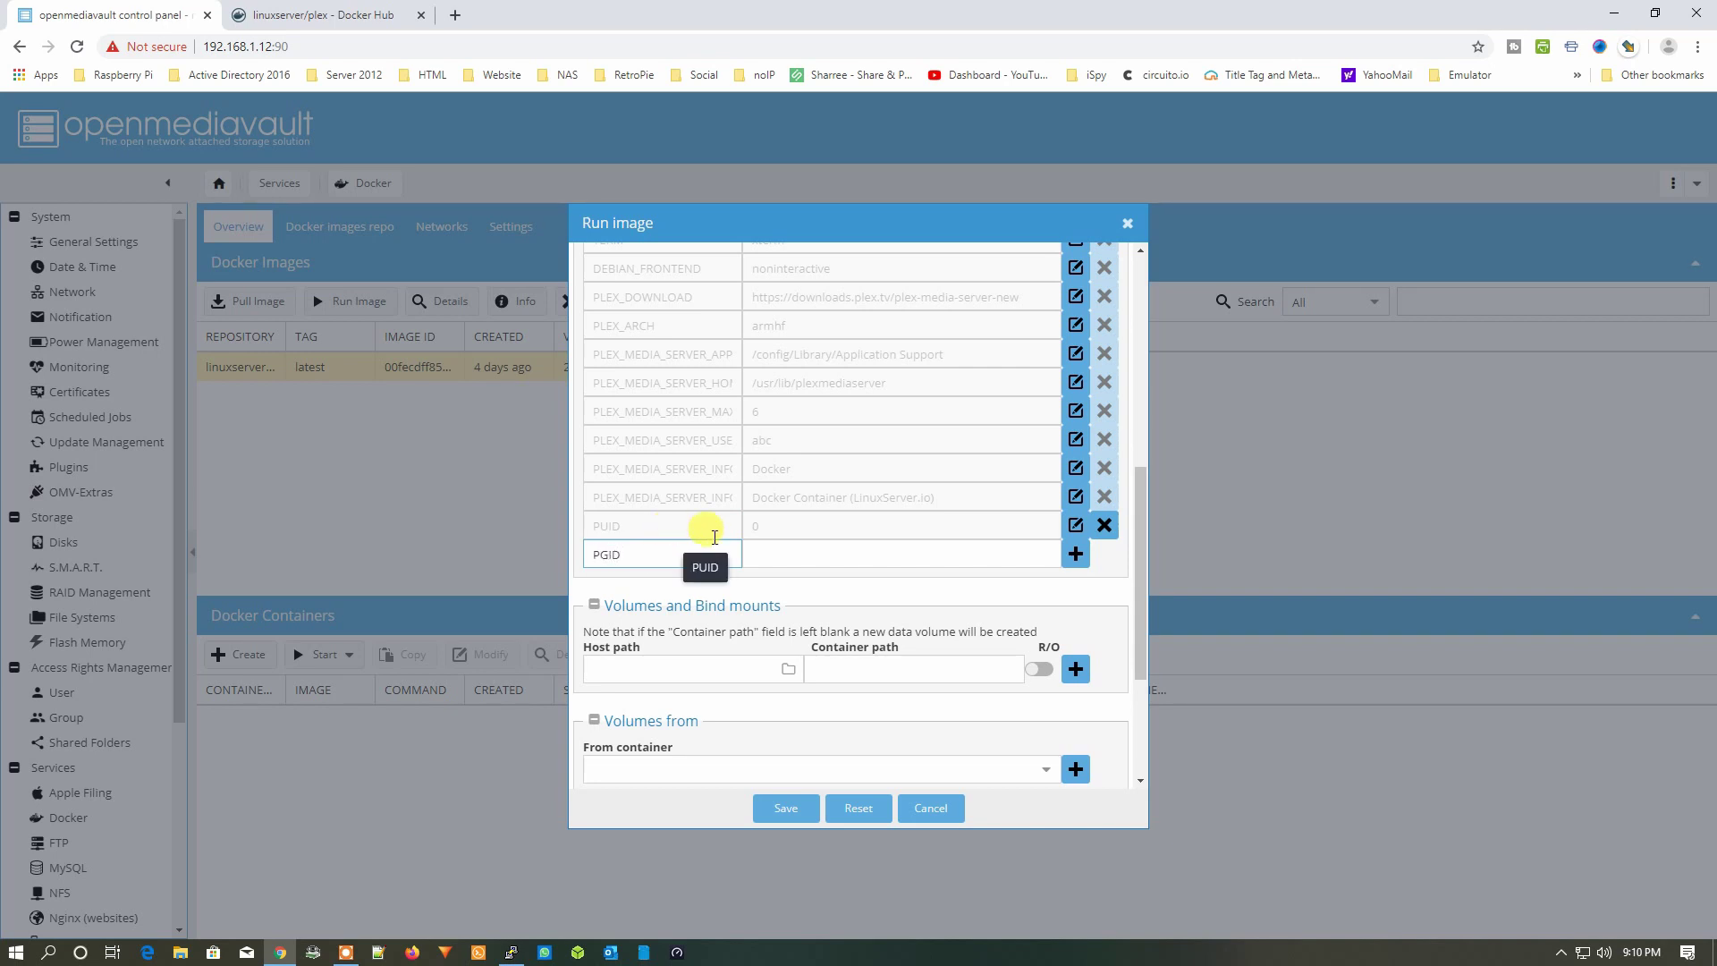
click(774, 548)
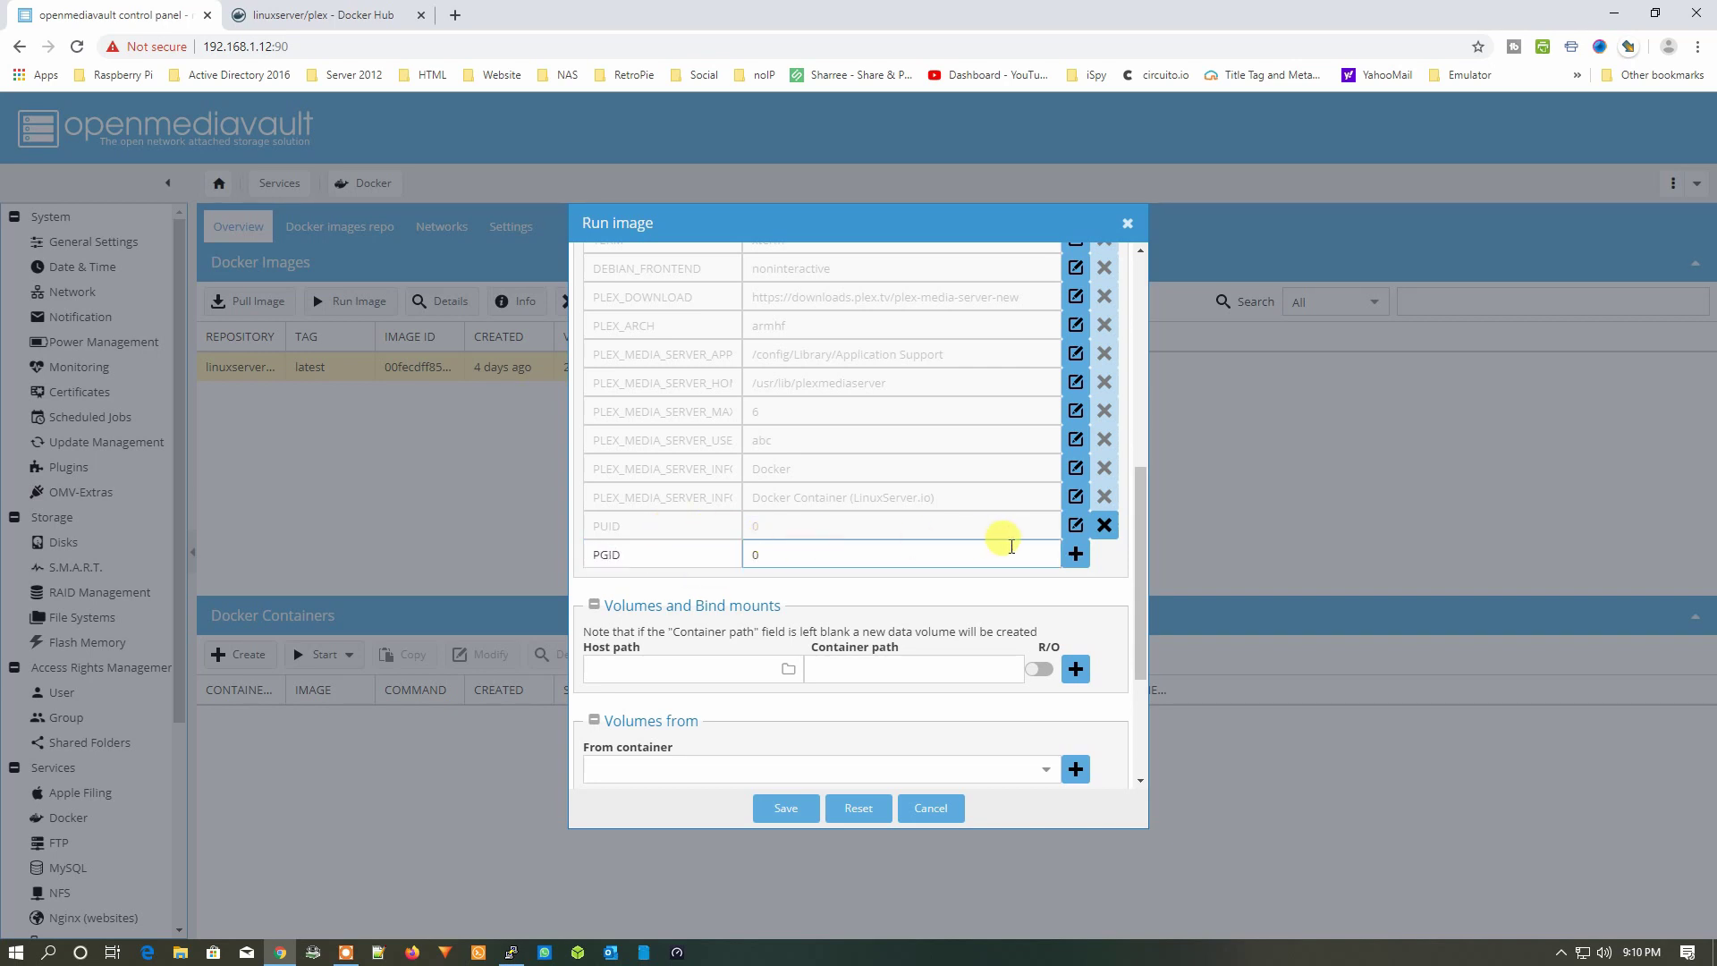
key(Return)
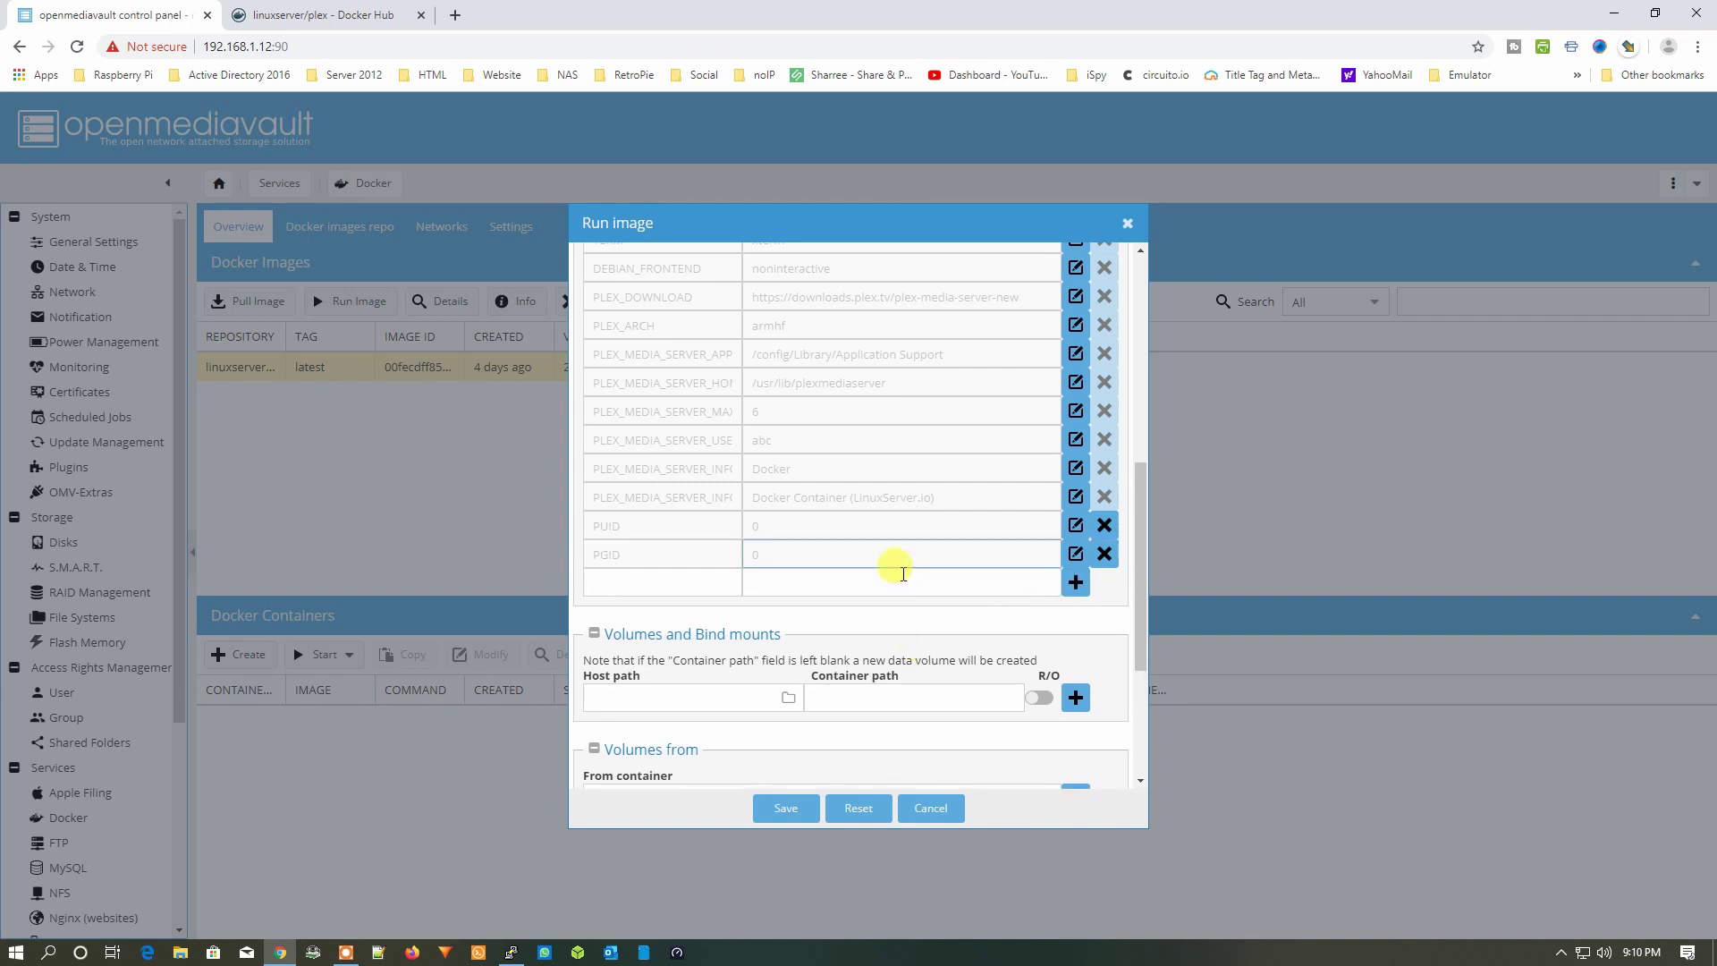
Recheck root's id in PuTTY and the Docker Hub parameters, then return to the Plex form
click(511, 951)
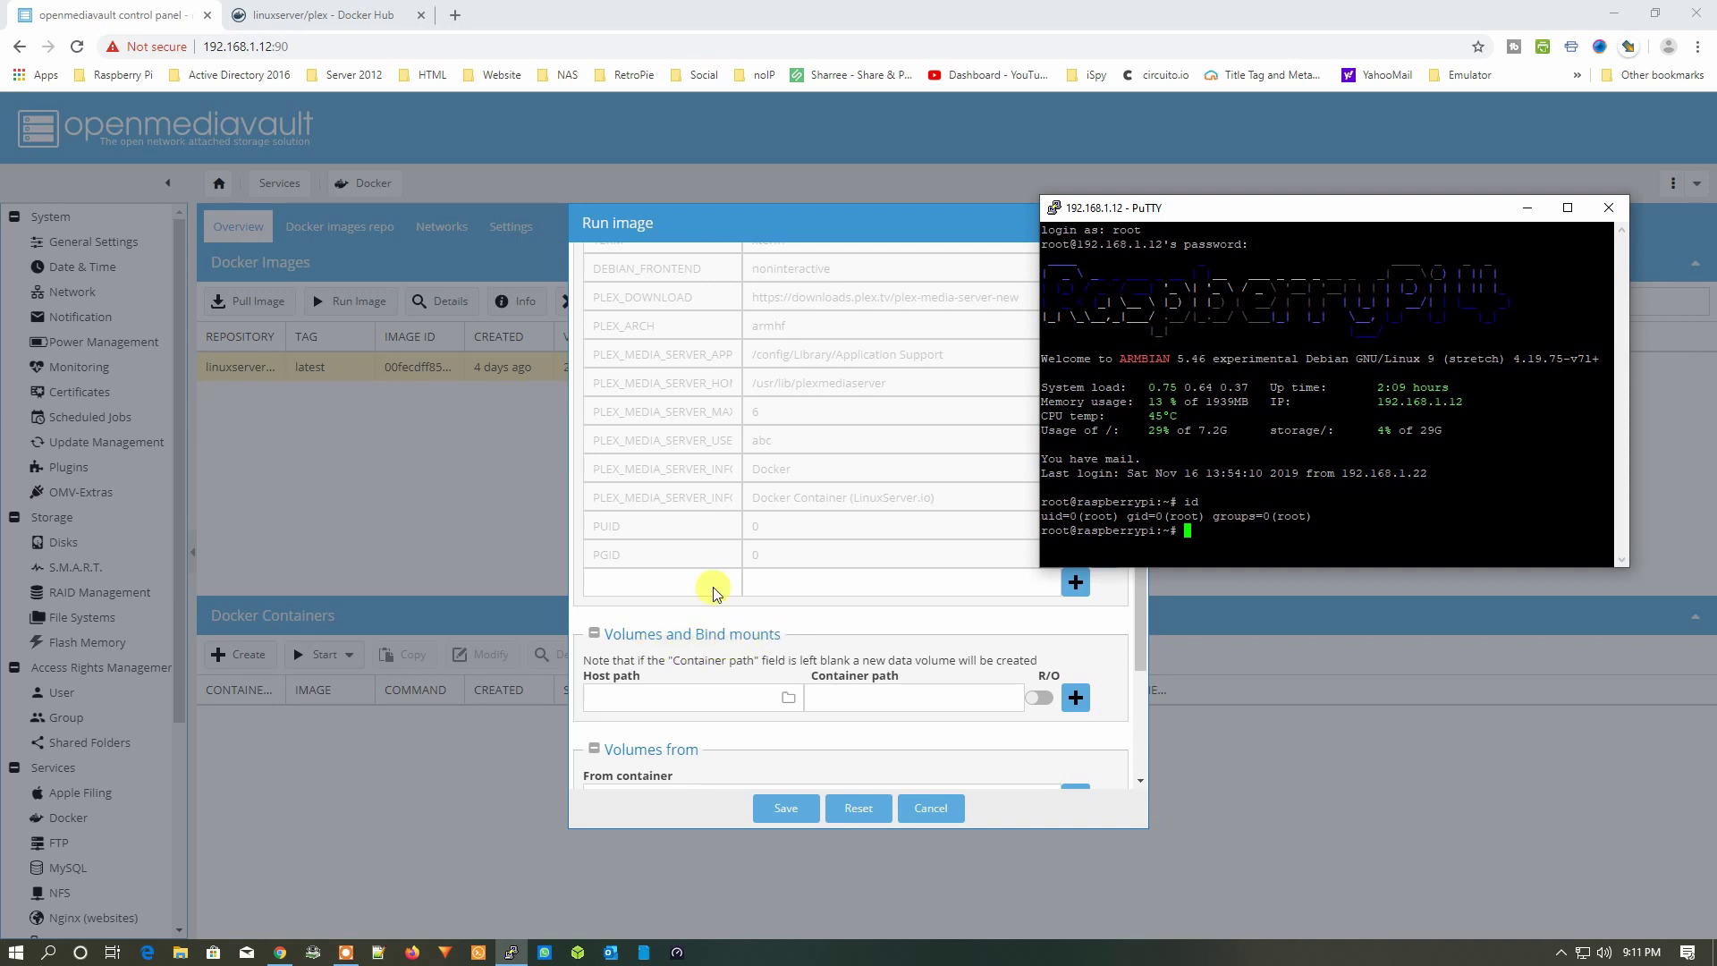
click(284, 15)
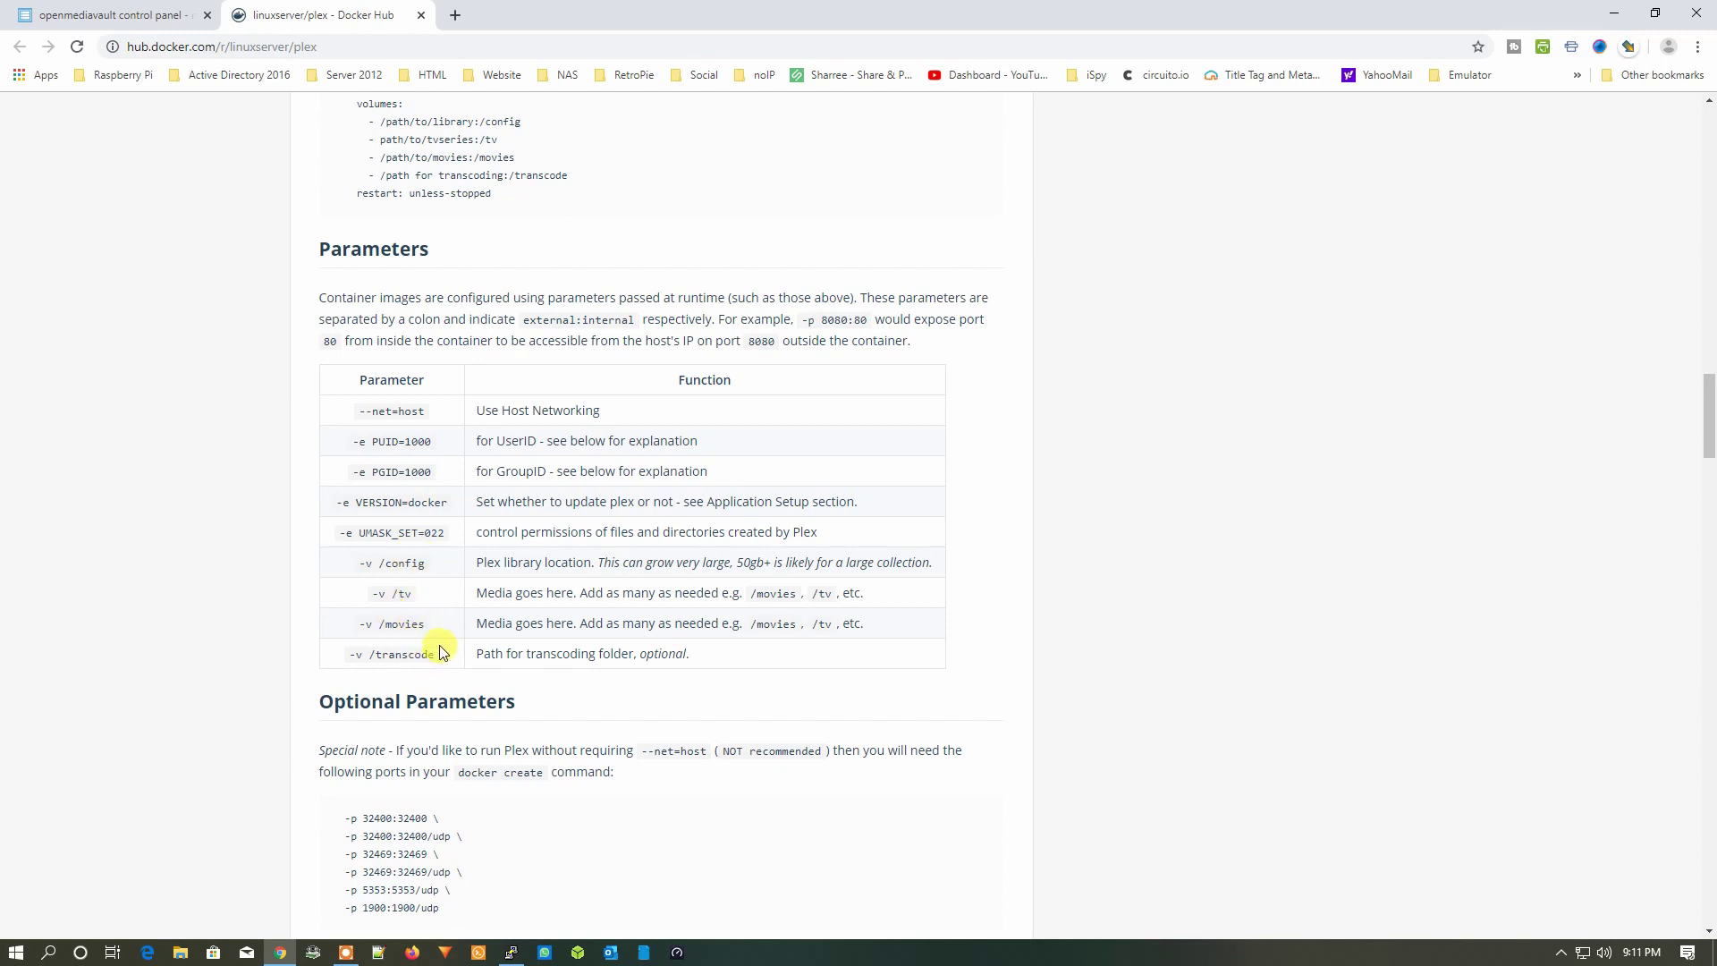
click(108, 15)
Set the first bind mount's container path to /config, then open Windows Run for \\192.168.1.12
click(881, 699)
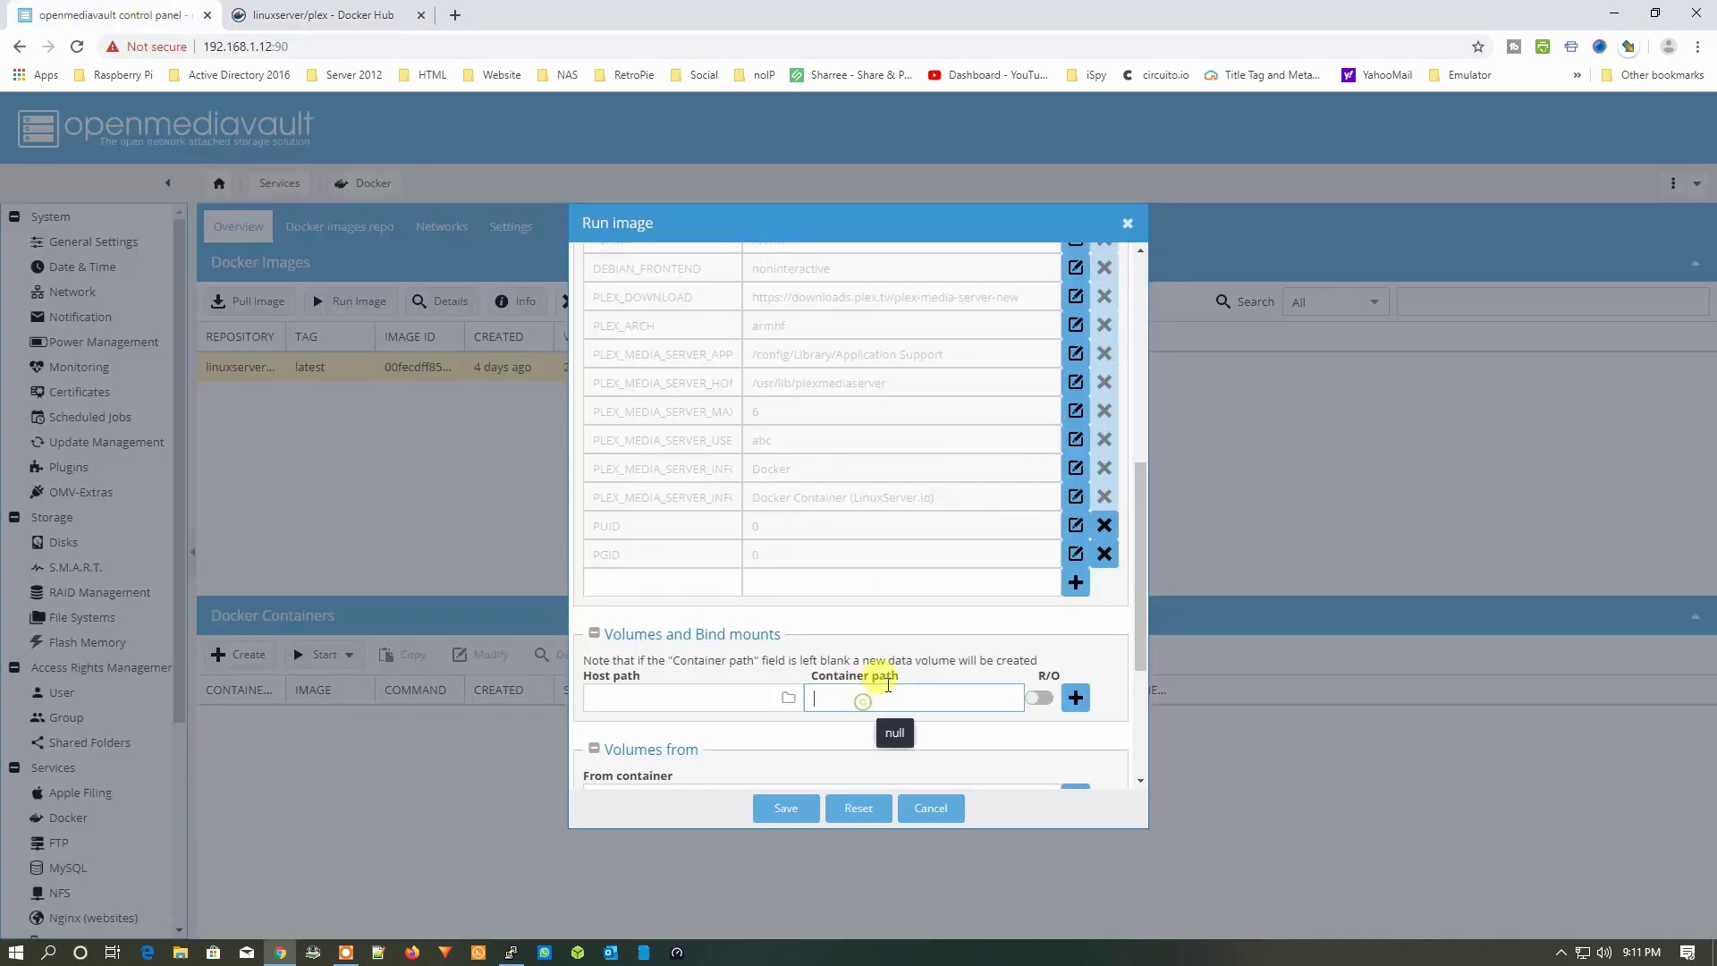
text(/config)
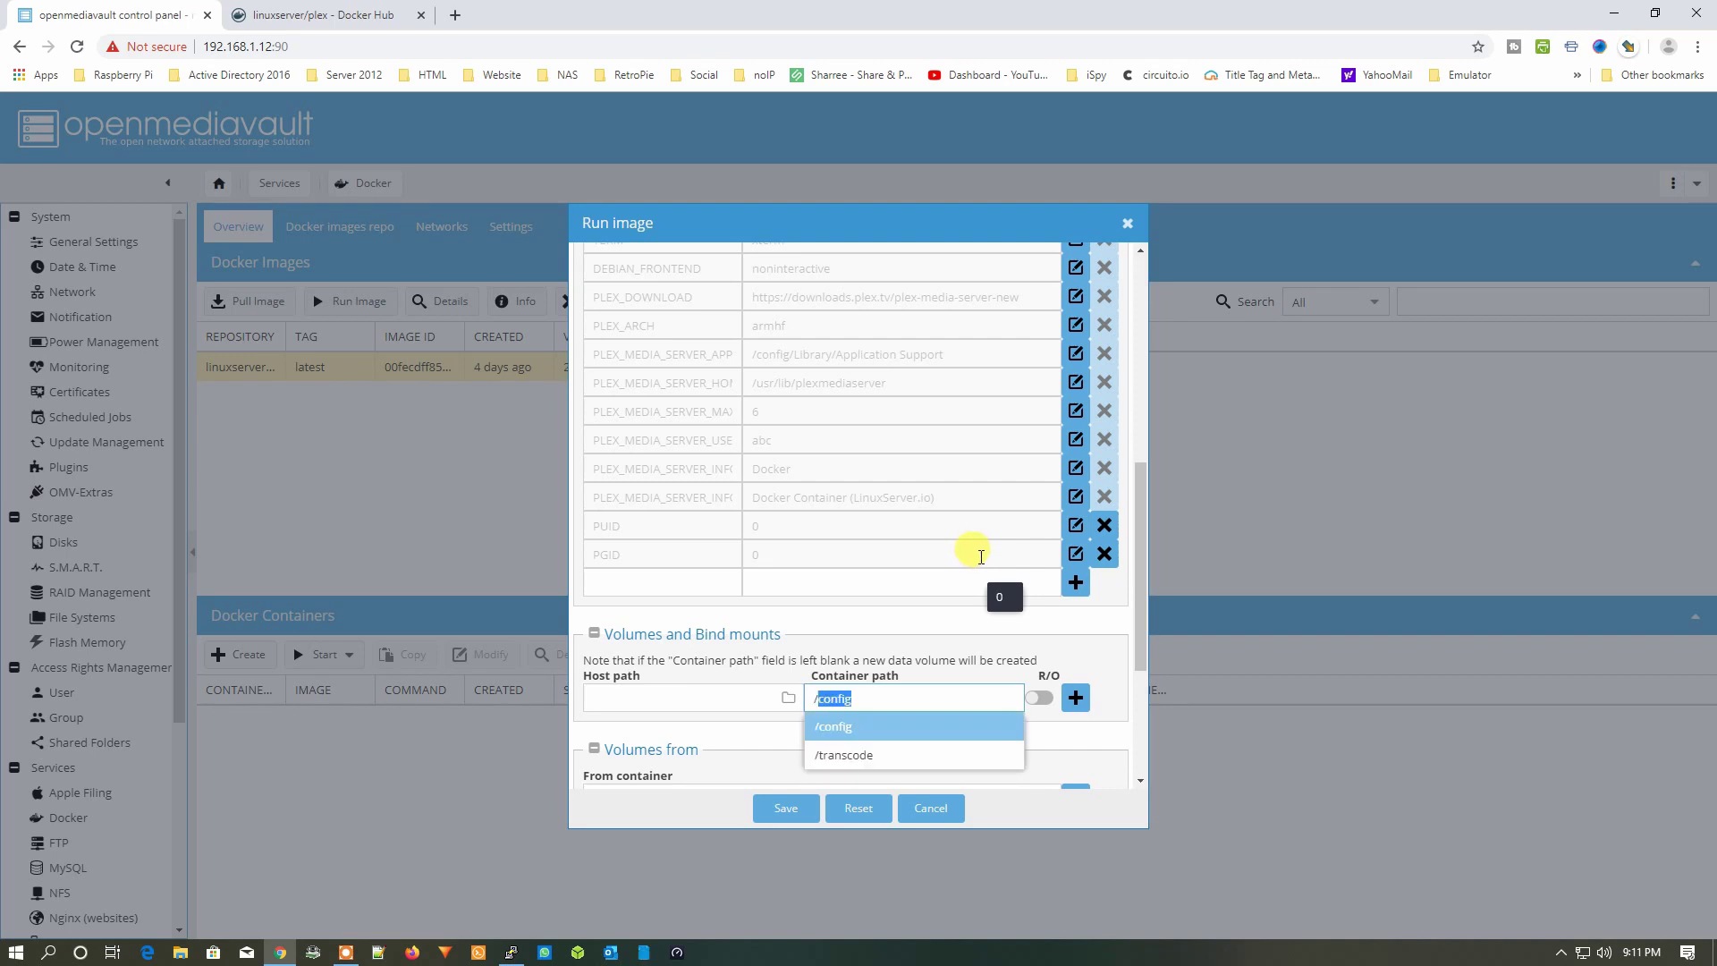
key(Return)
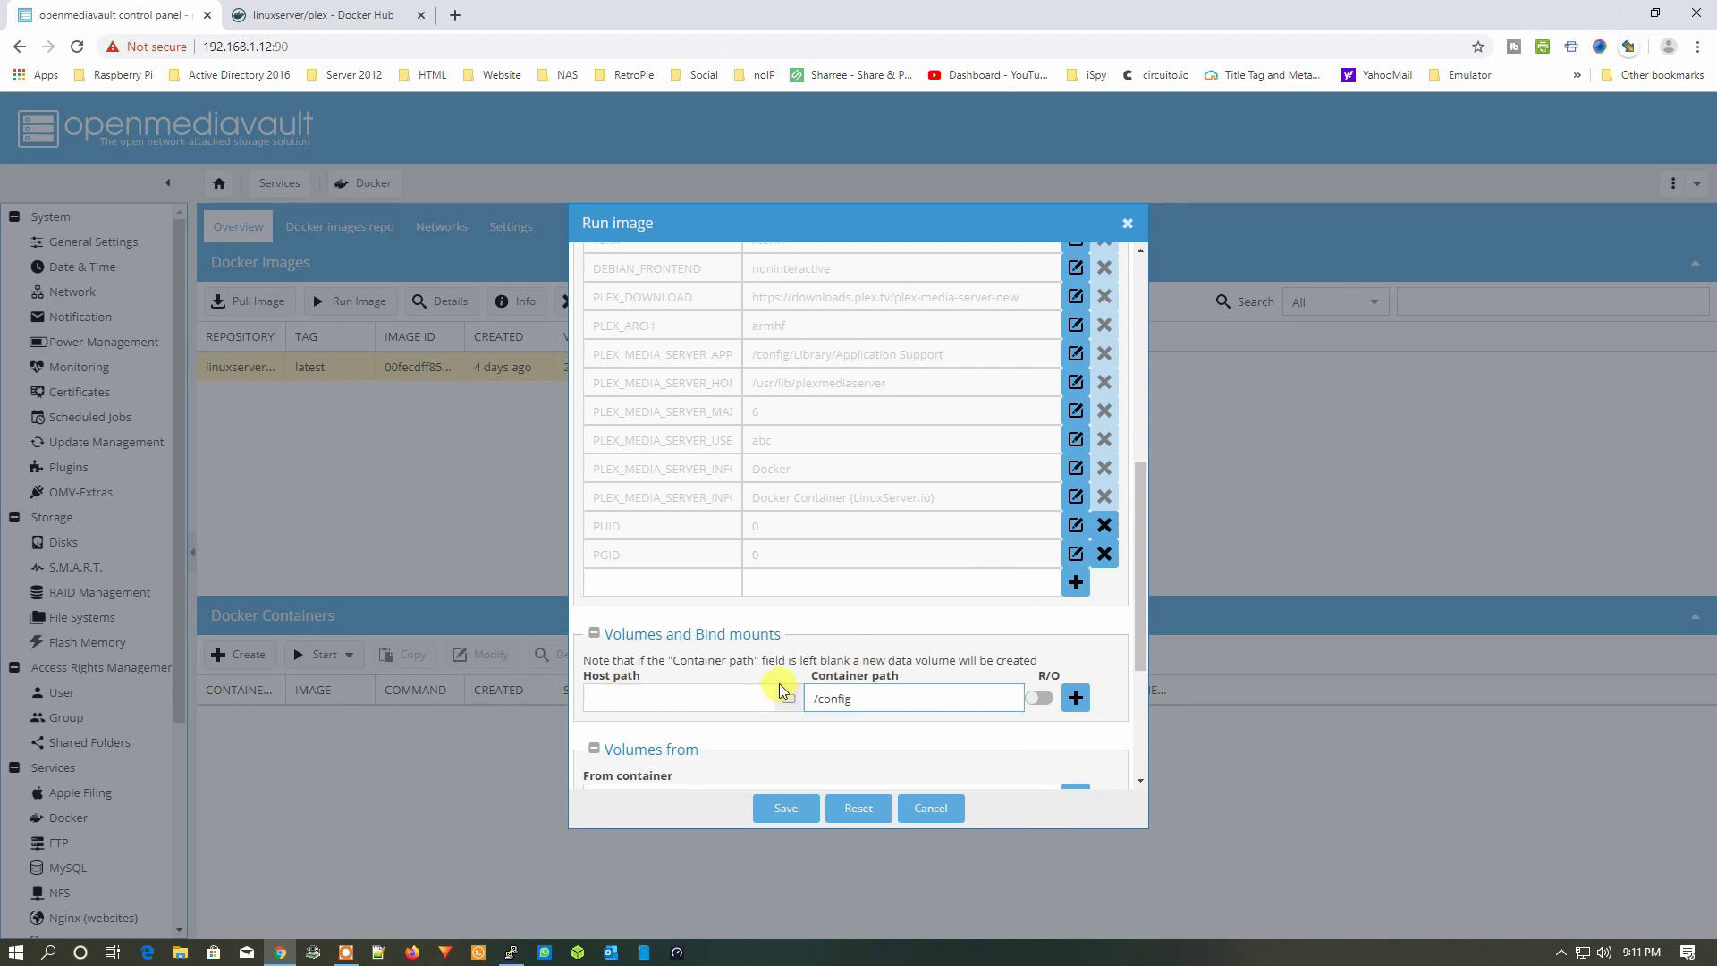
key(super+r)
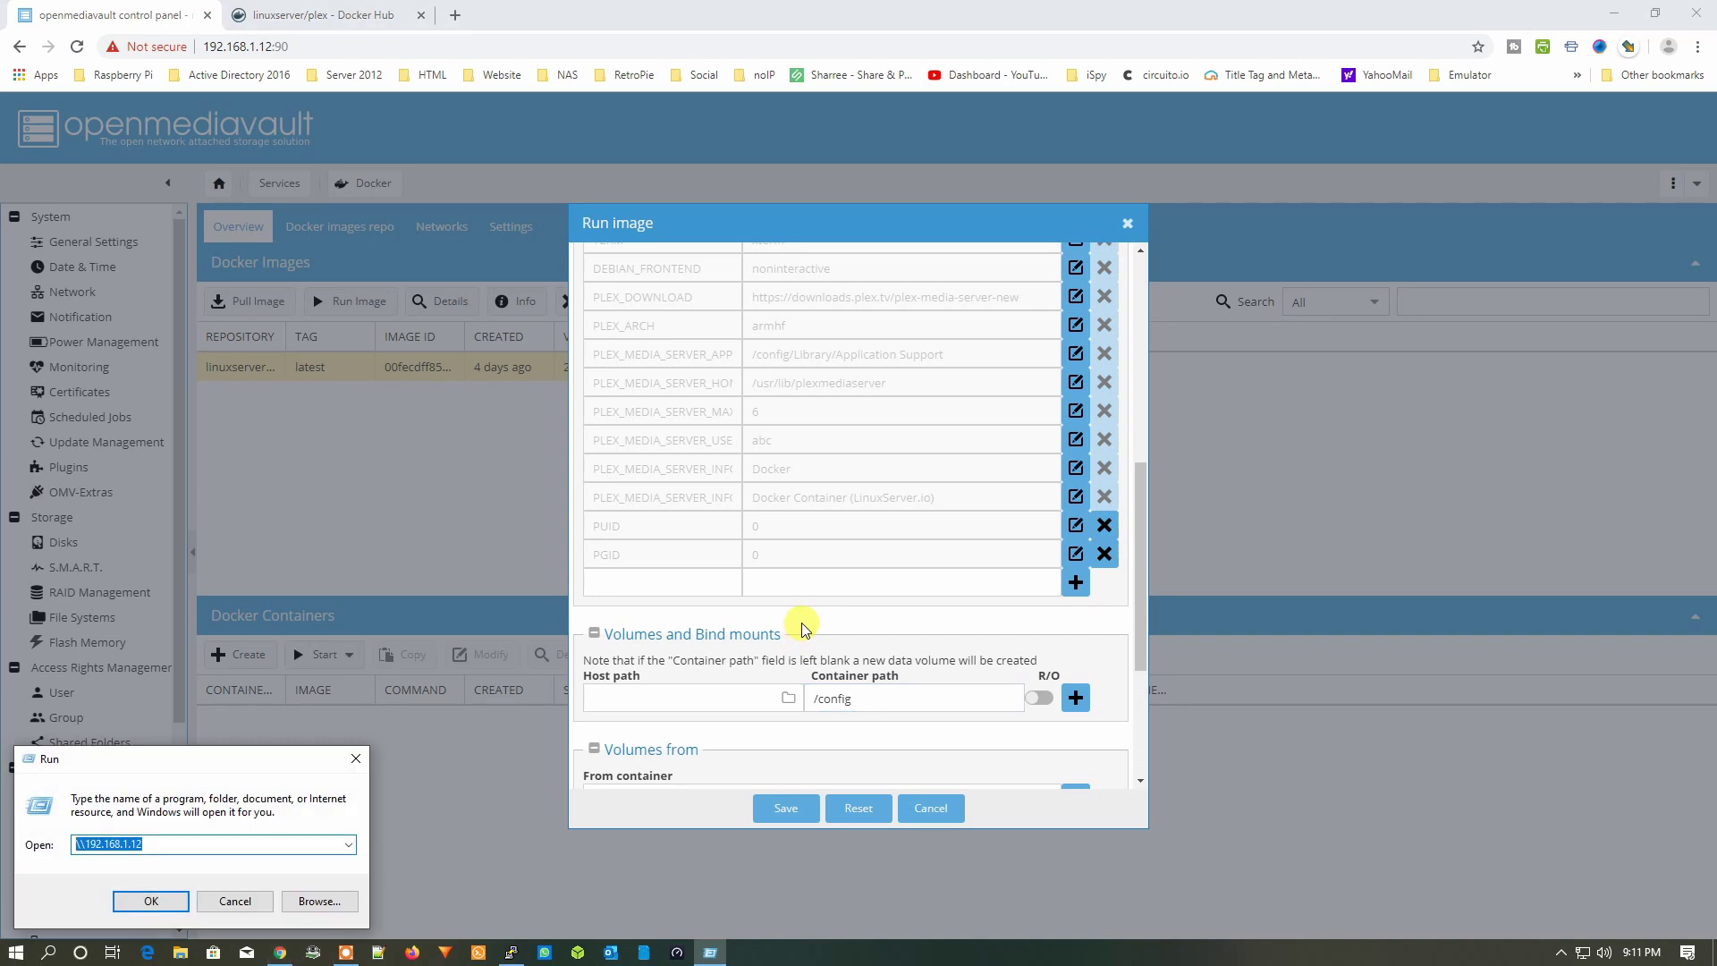
Browse \\192.168.1.12 into Docker\Plex and confirm the Plex folder is empty
key(Return)
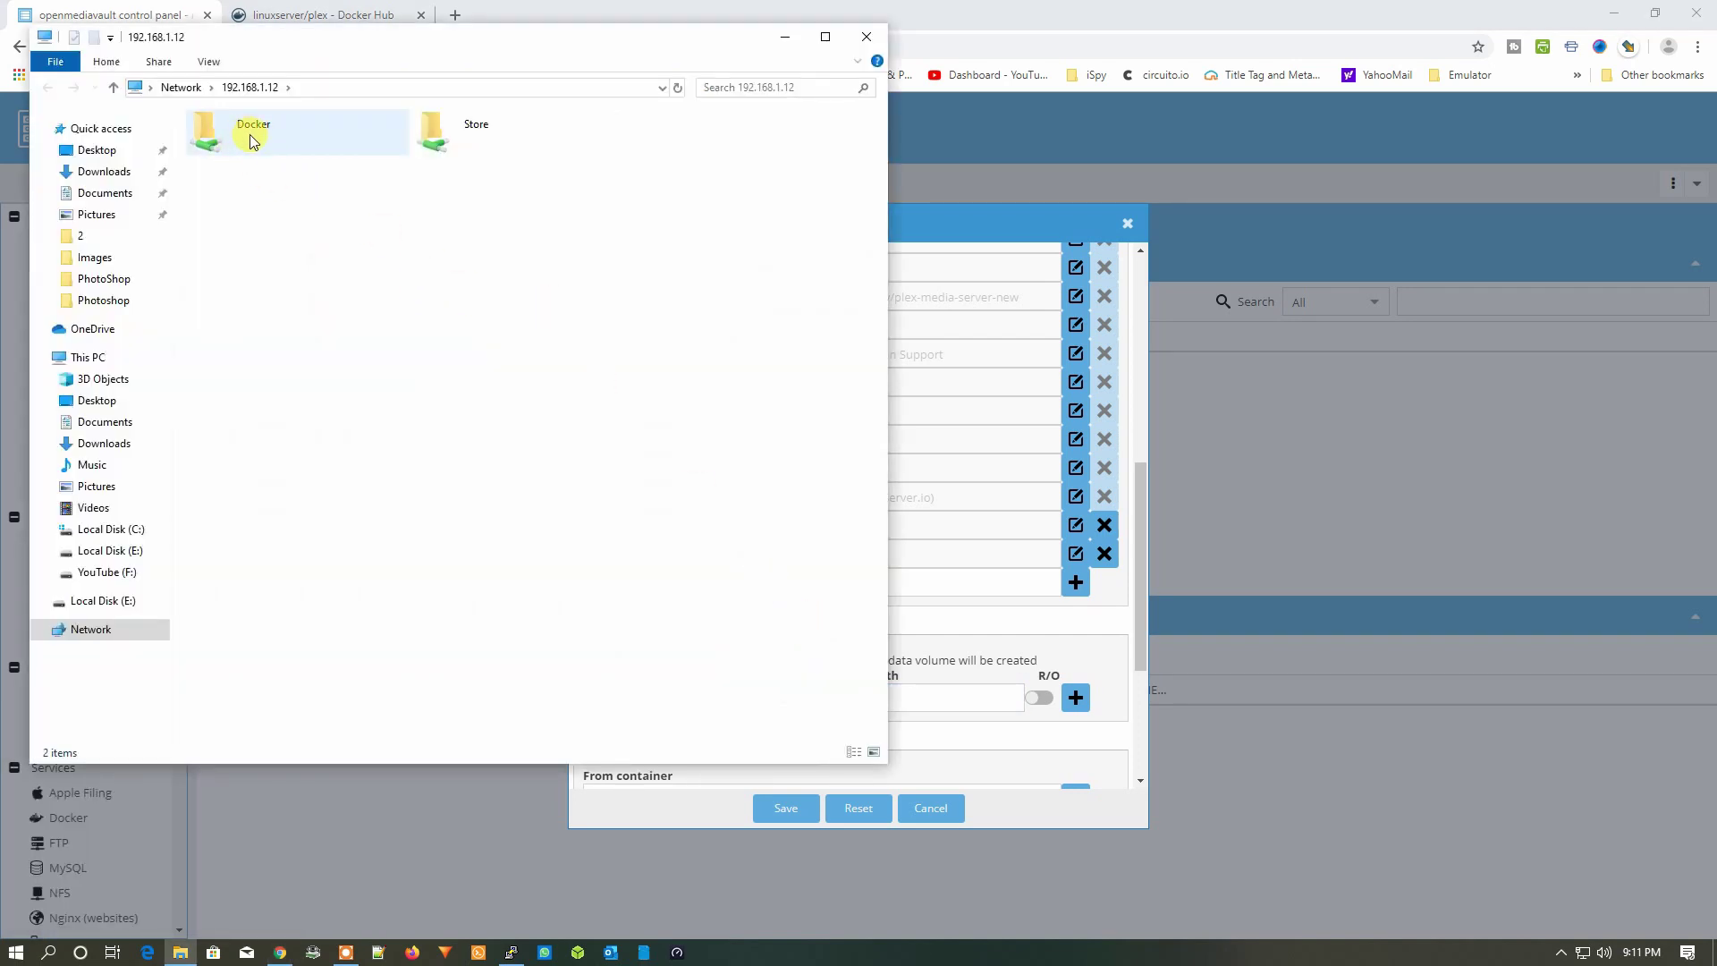
double_click(251, 137)
double_click(228, 148)
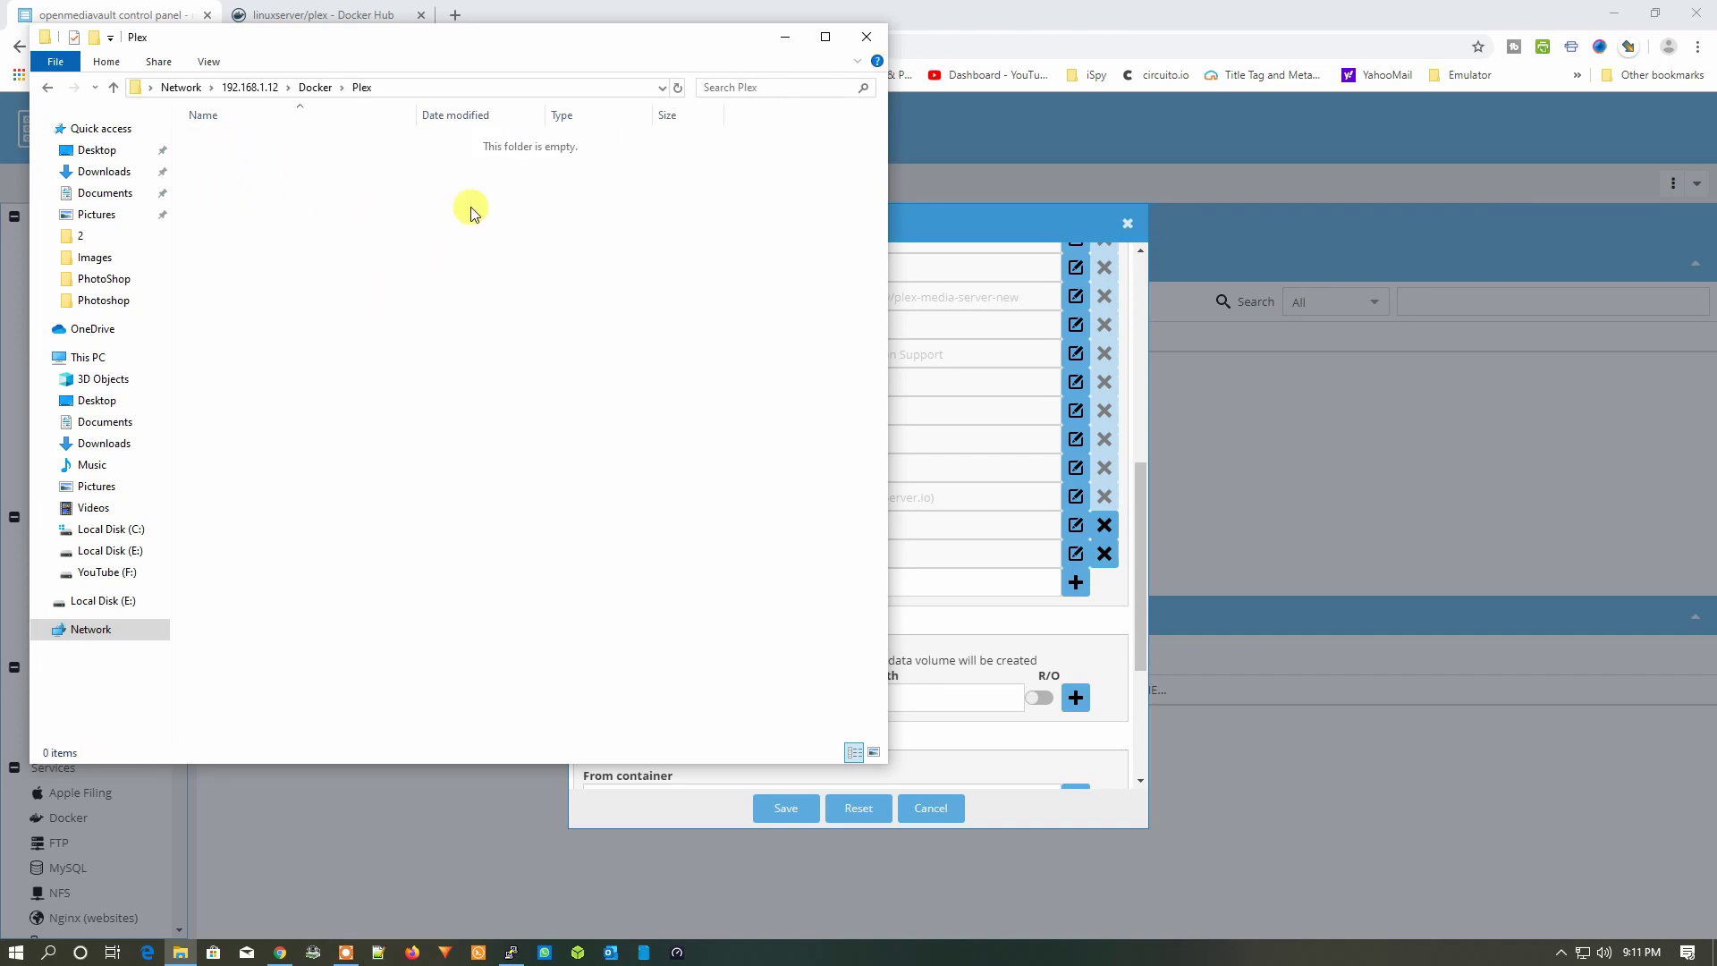
Add a bind mount from host folder /sharedfolders/Docker/Plex to container path /config
click(783, 50)
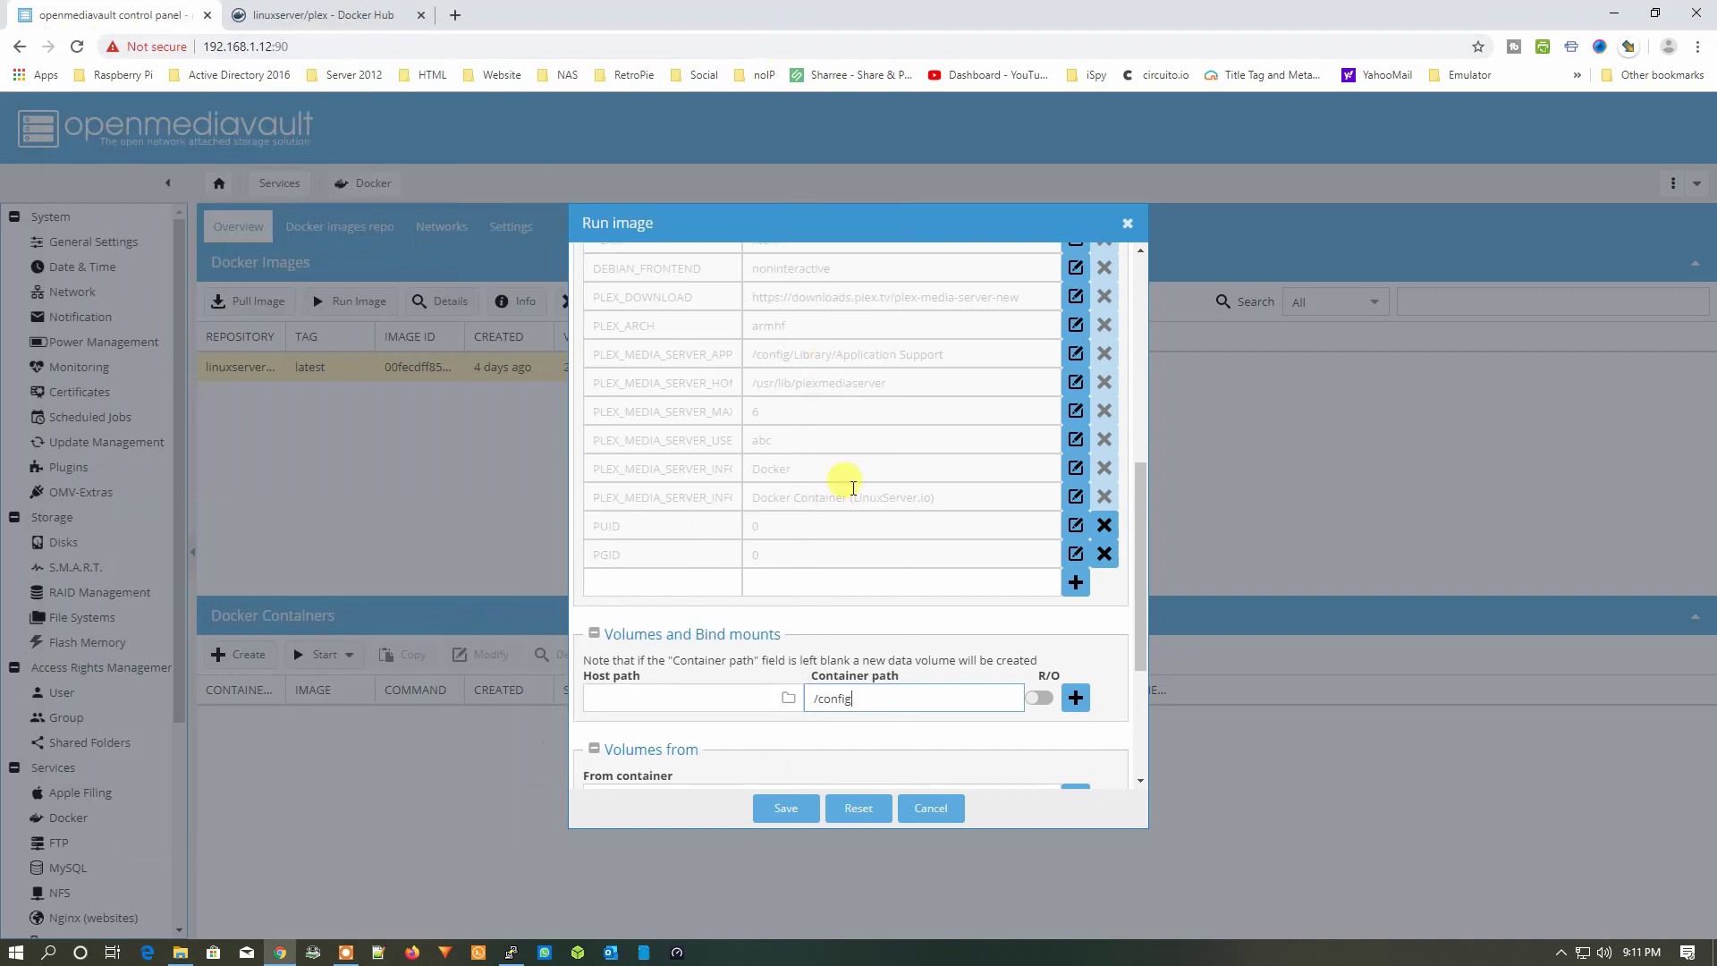
click(793, 699)
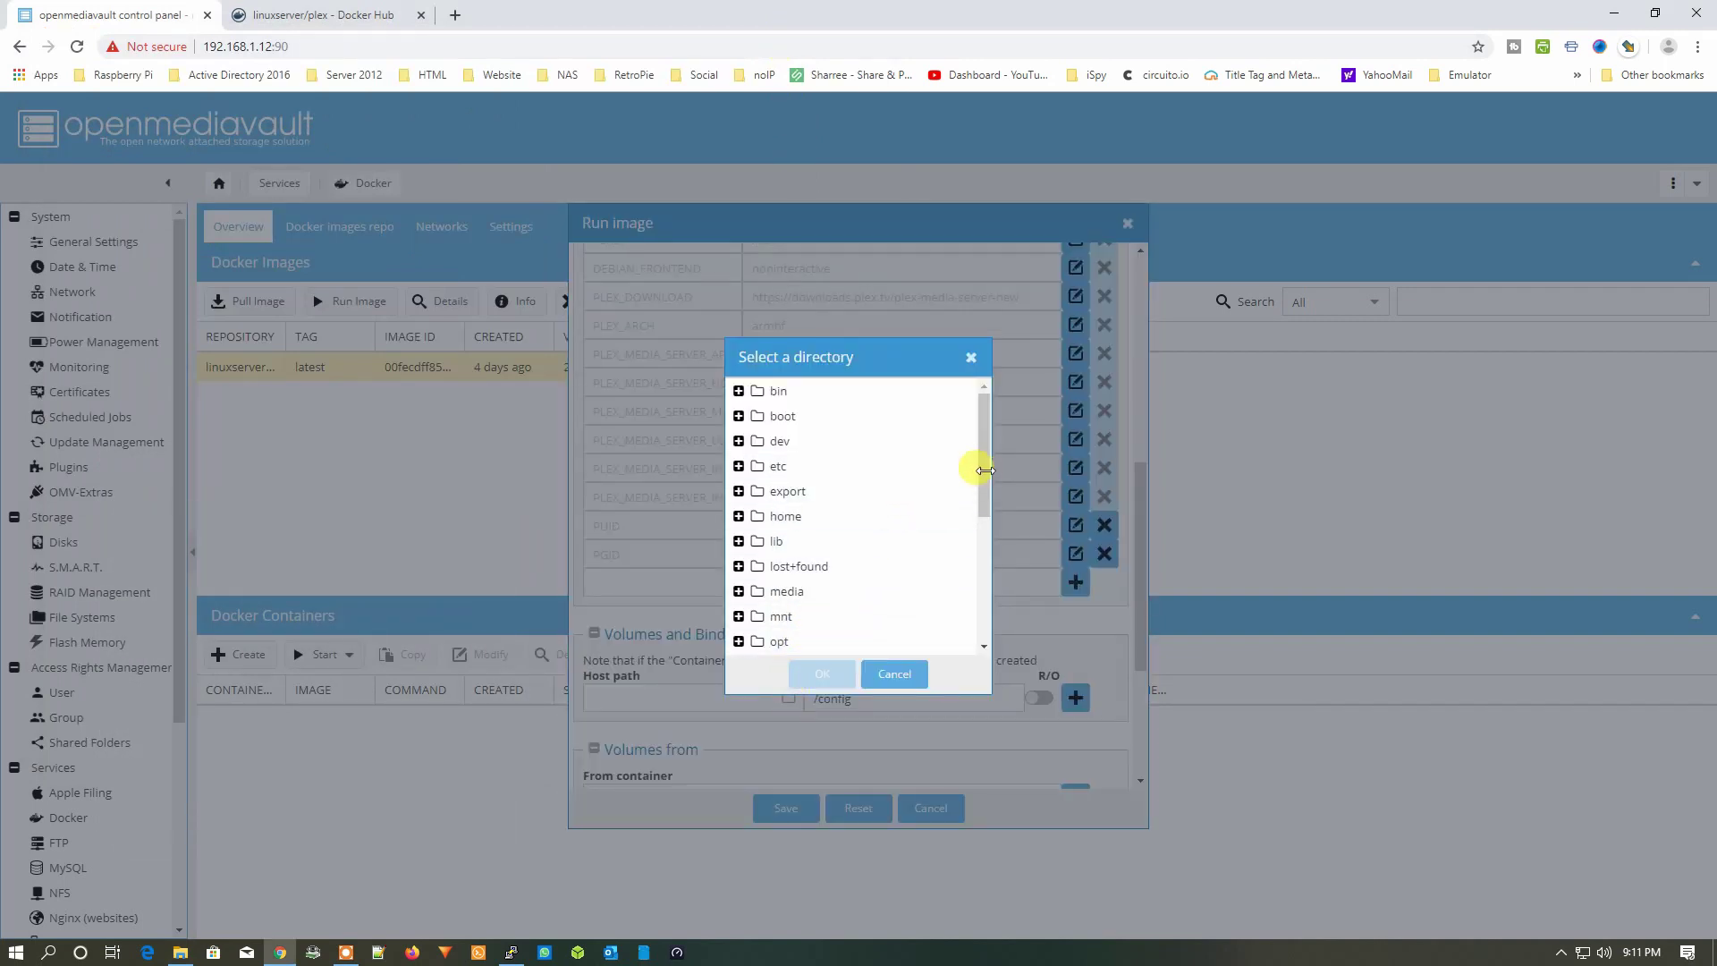
drag(981, 468, 978, 567)
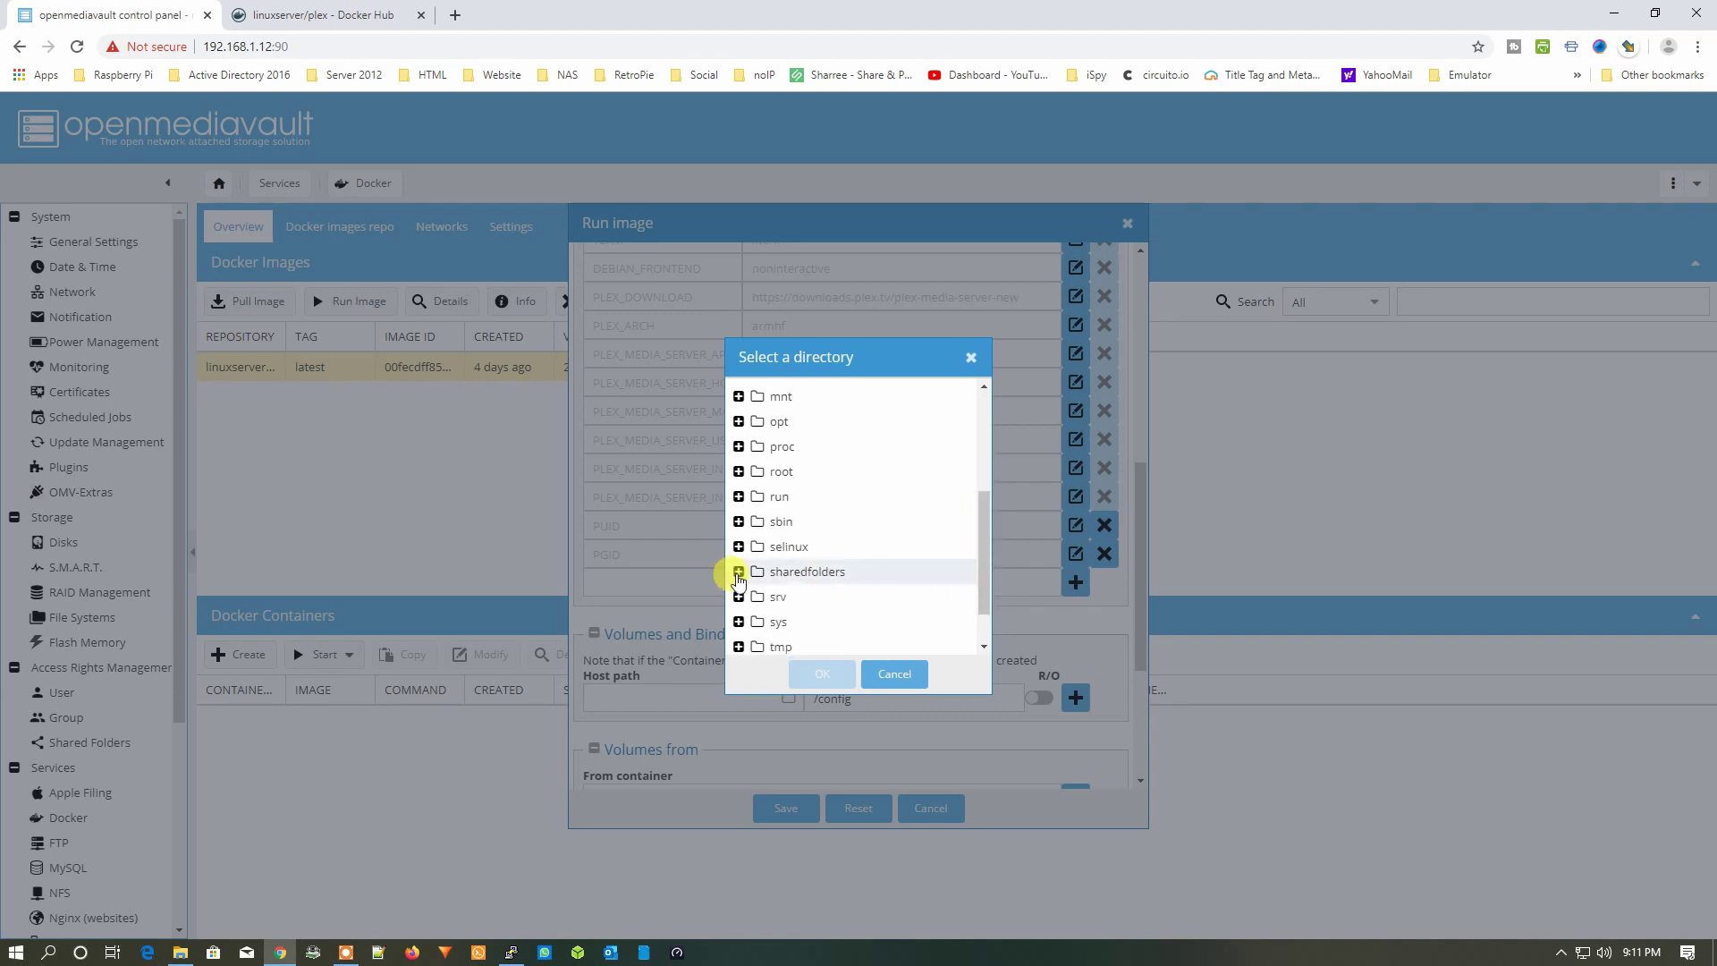
click(738, 572)
click(865, 572)
scroll(878, 560, down, 2)
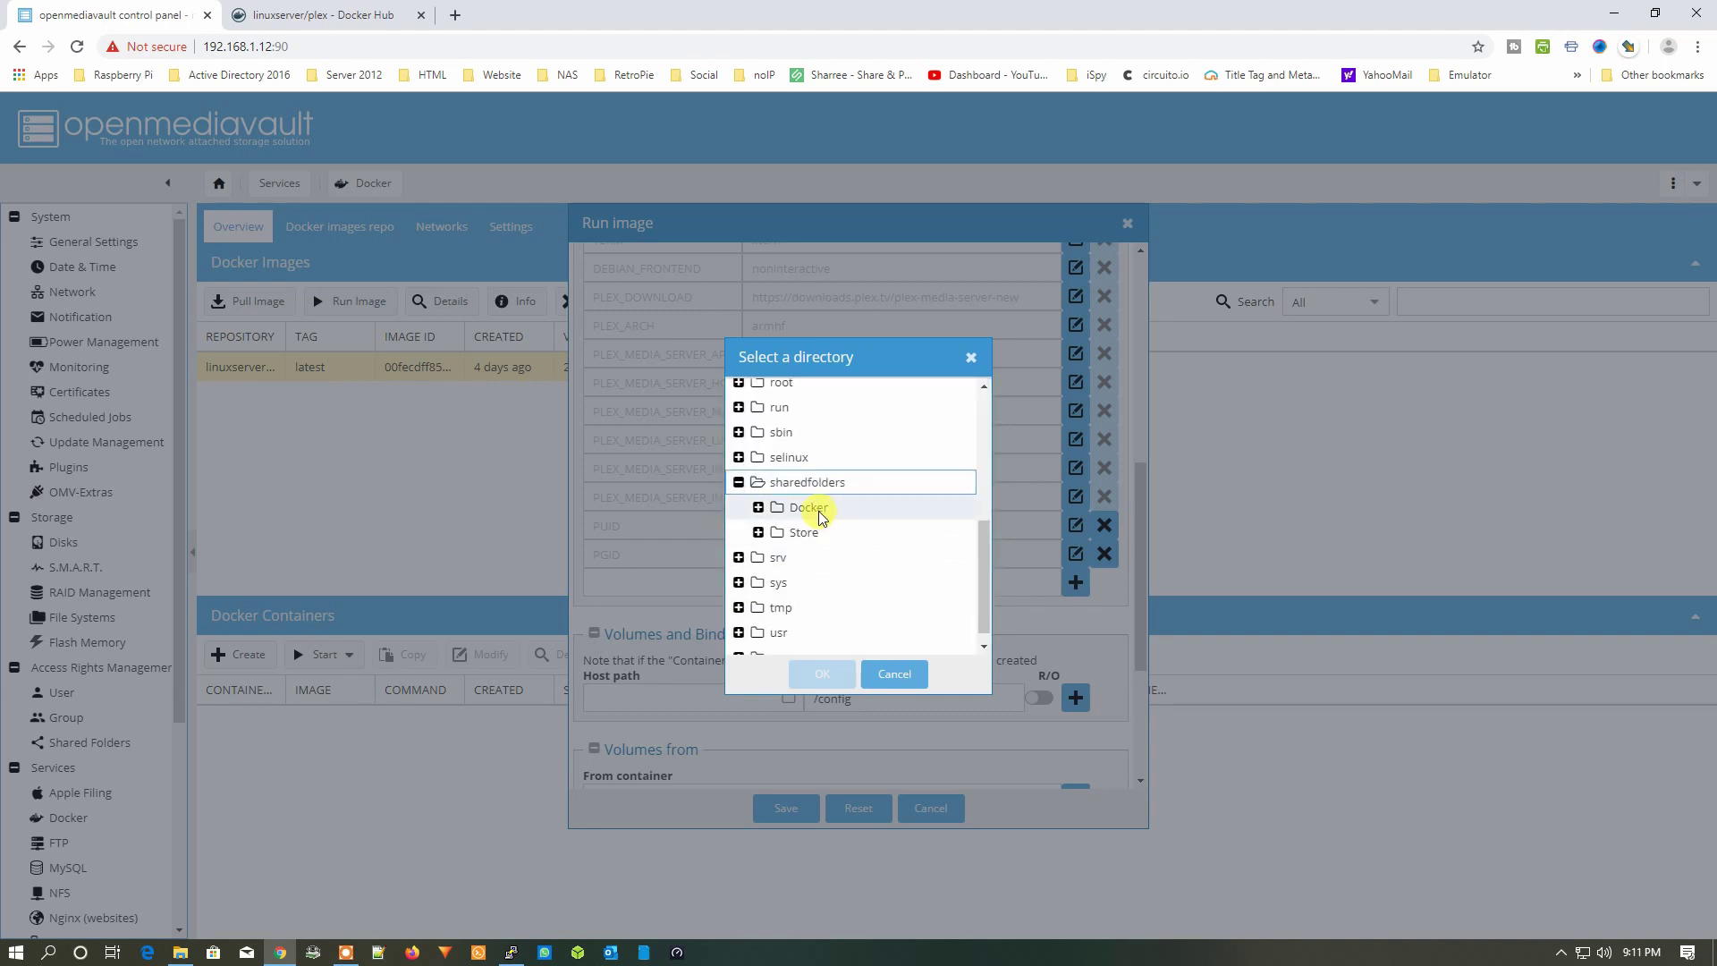
click(759, 507)
click(872, 506)
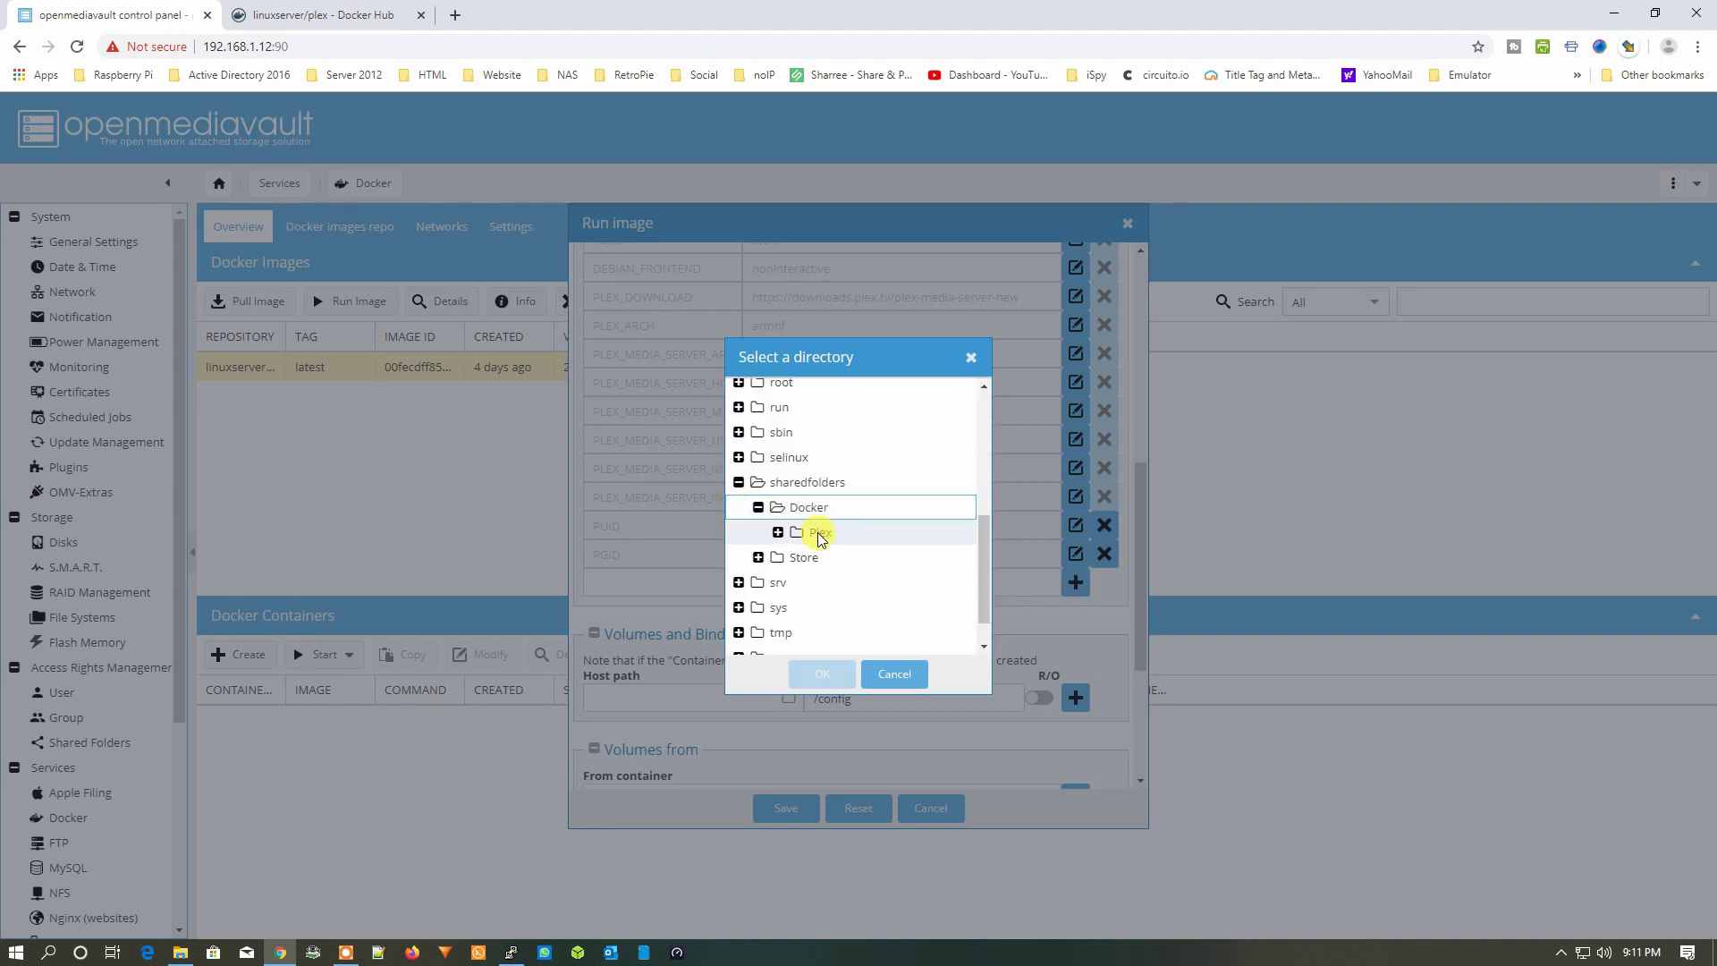
click(814, 534)
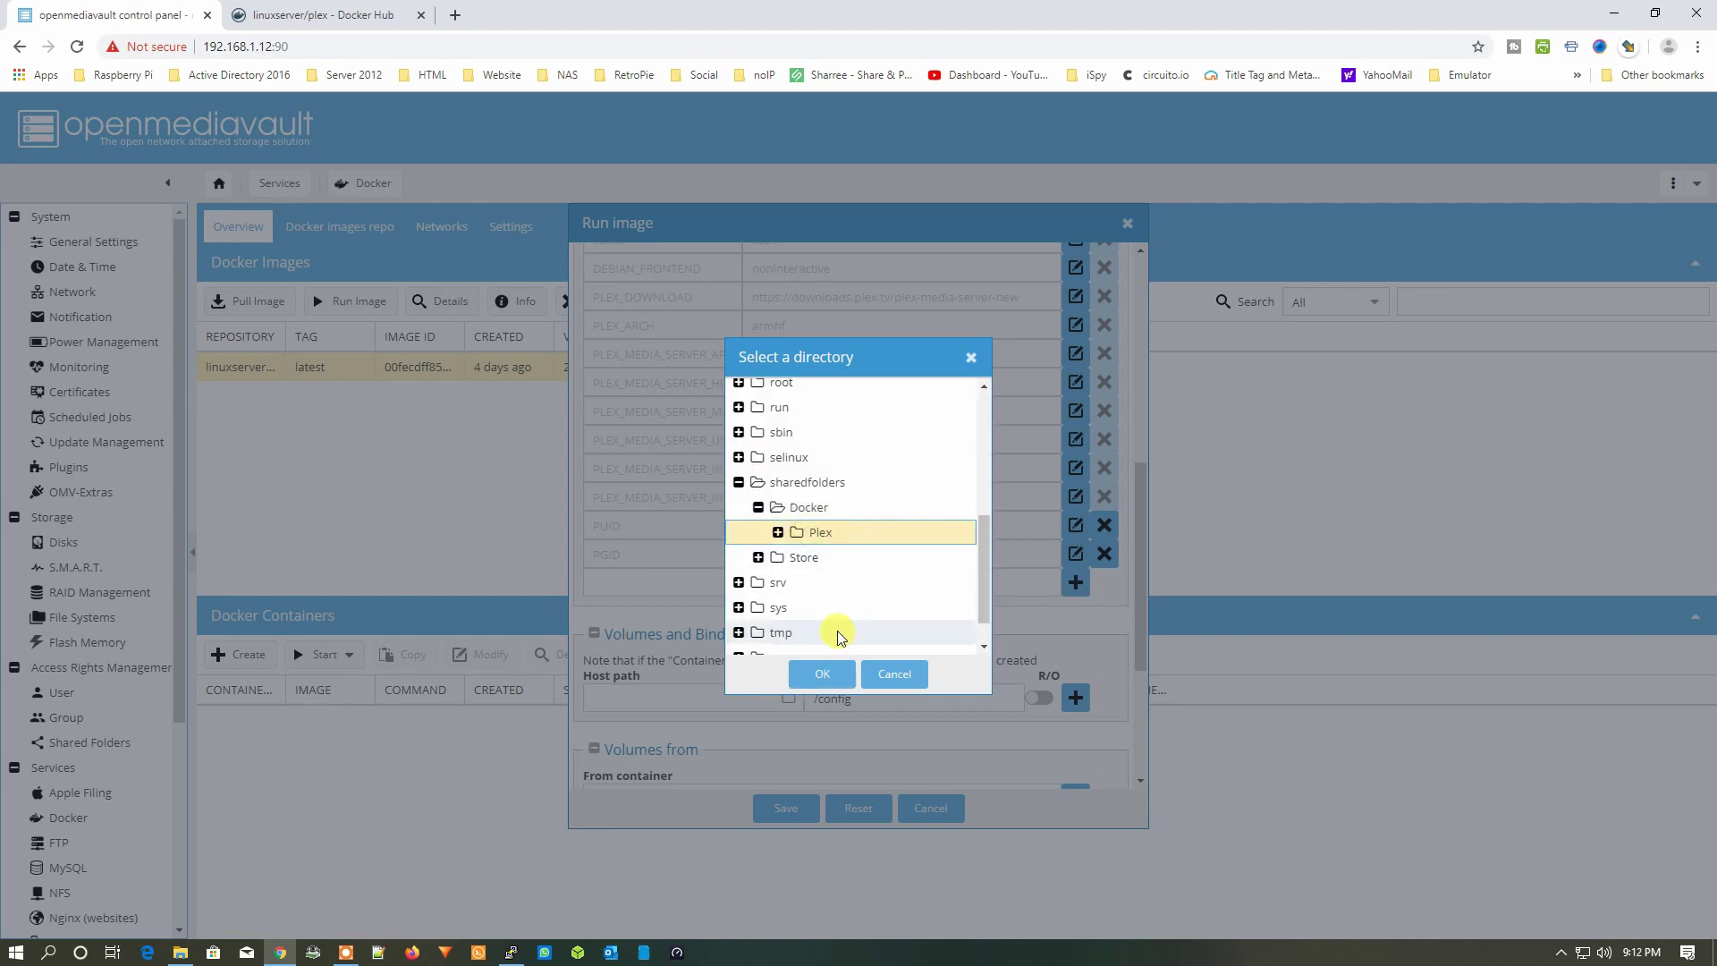
click(825, 675)
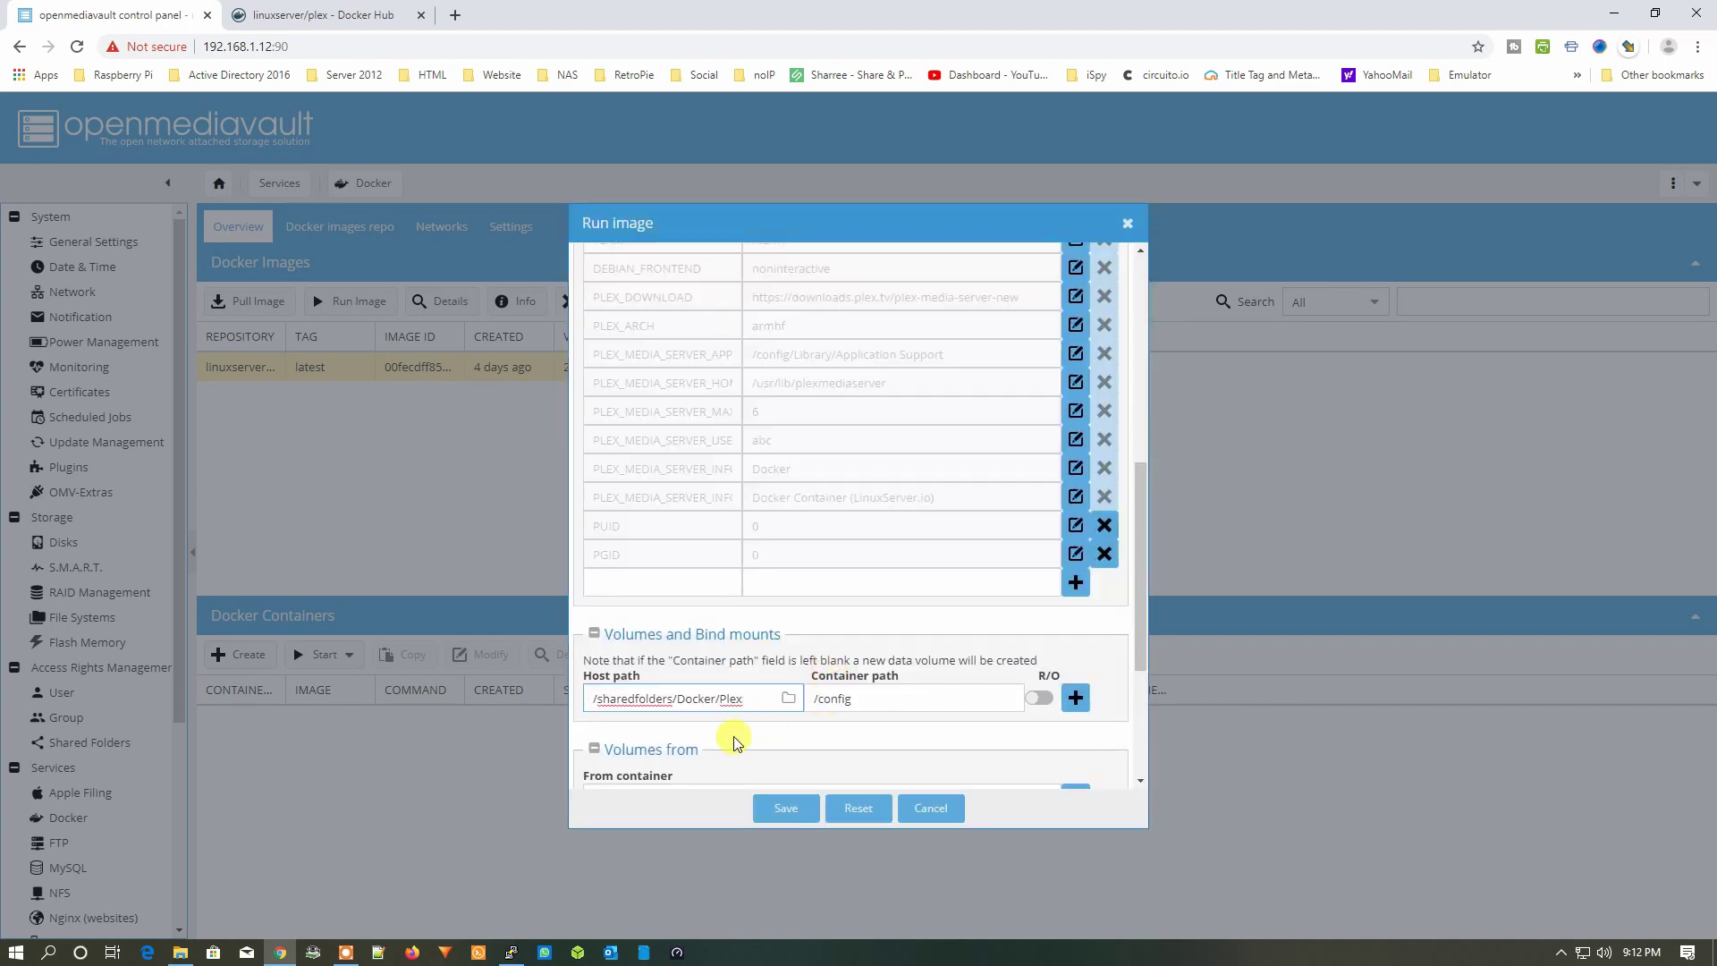
click(1076, 698)
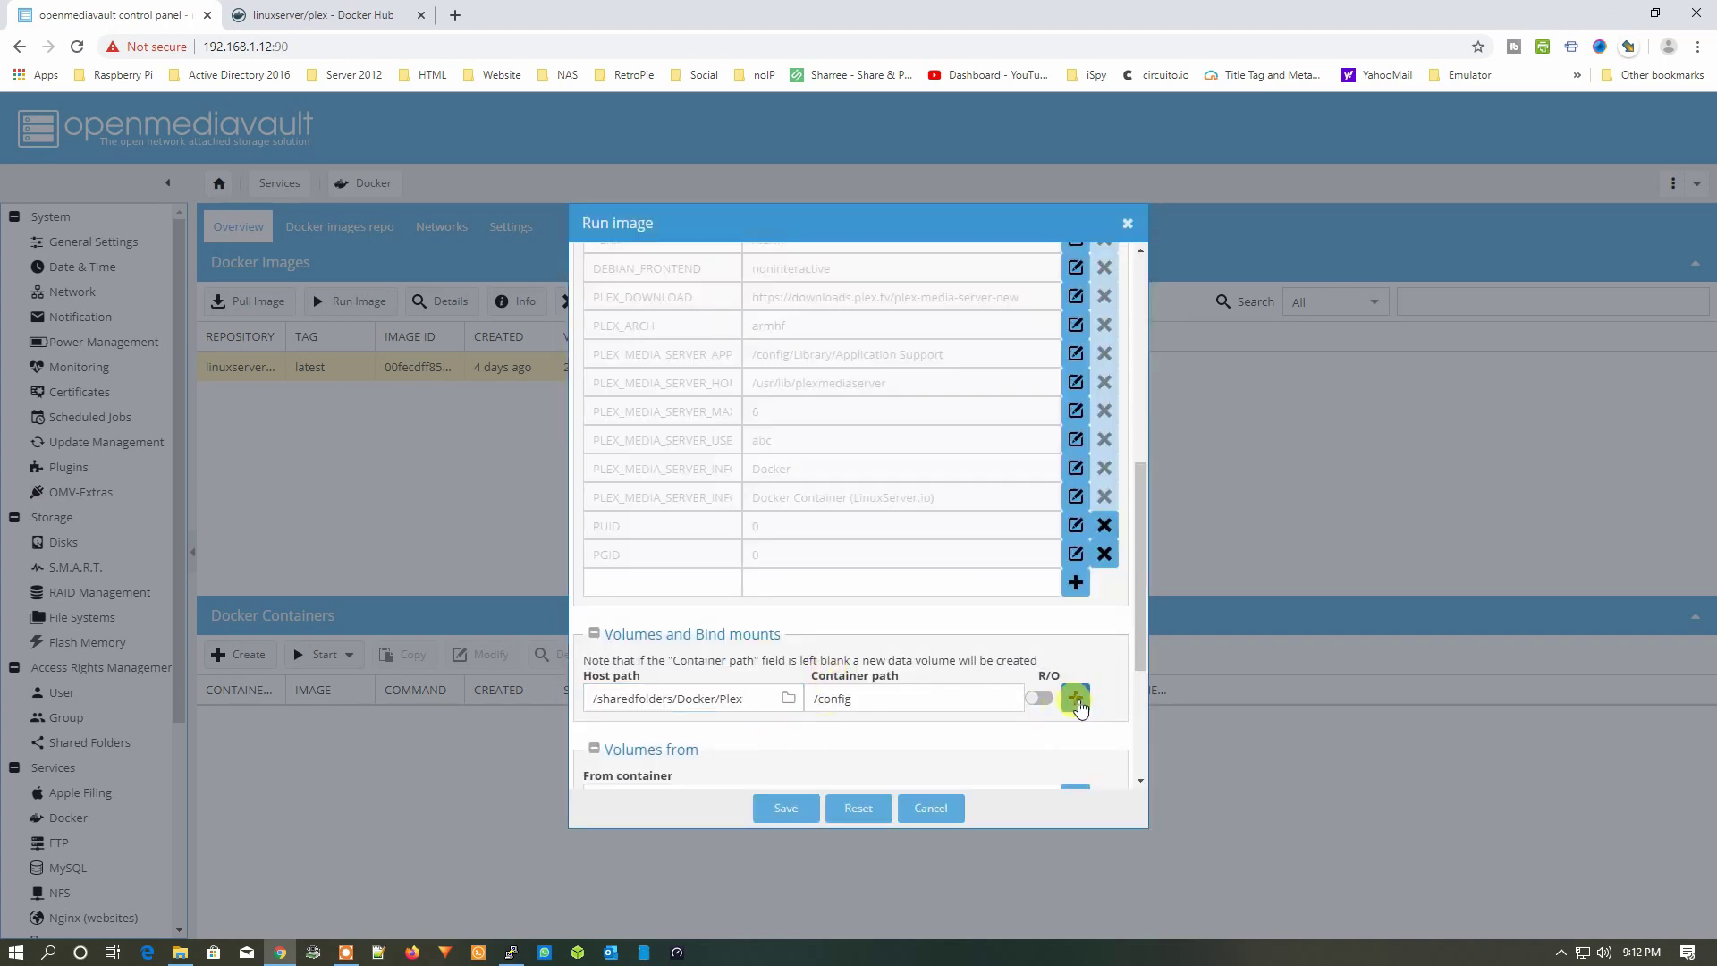
Add a second bind mount mapping host /sharedfolders/Docker/Plex to container path /transcode
click(877, 725)
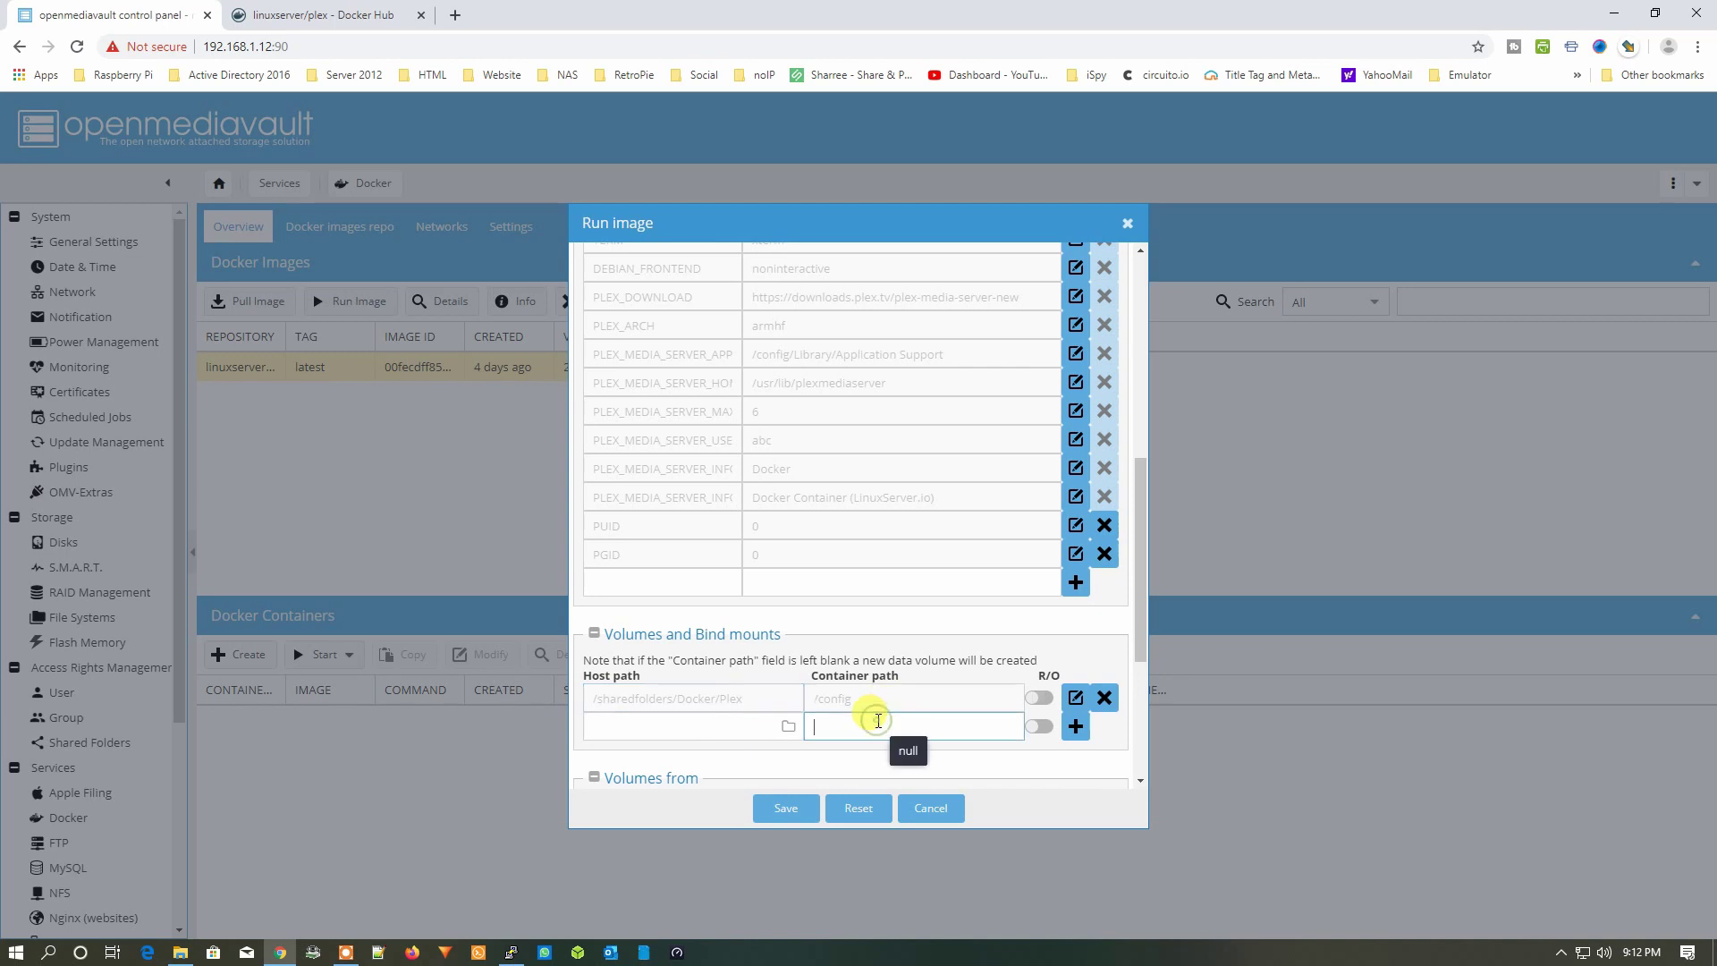
text(/config)
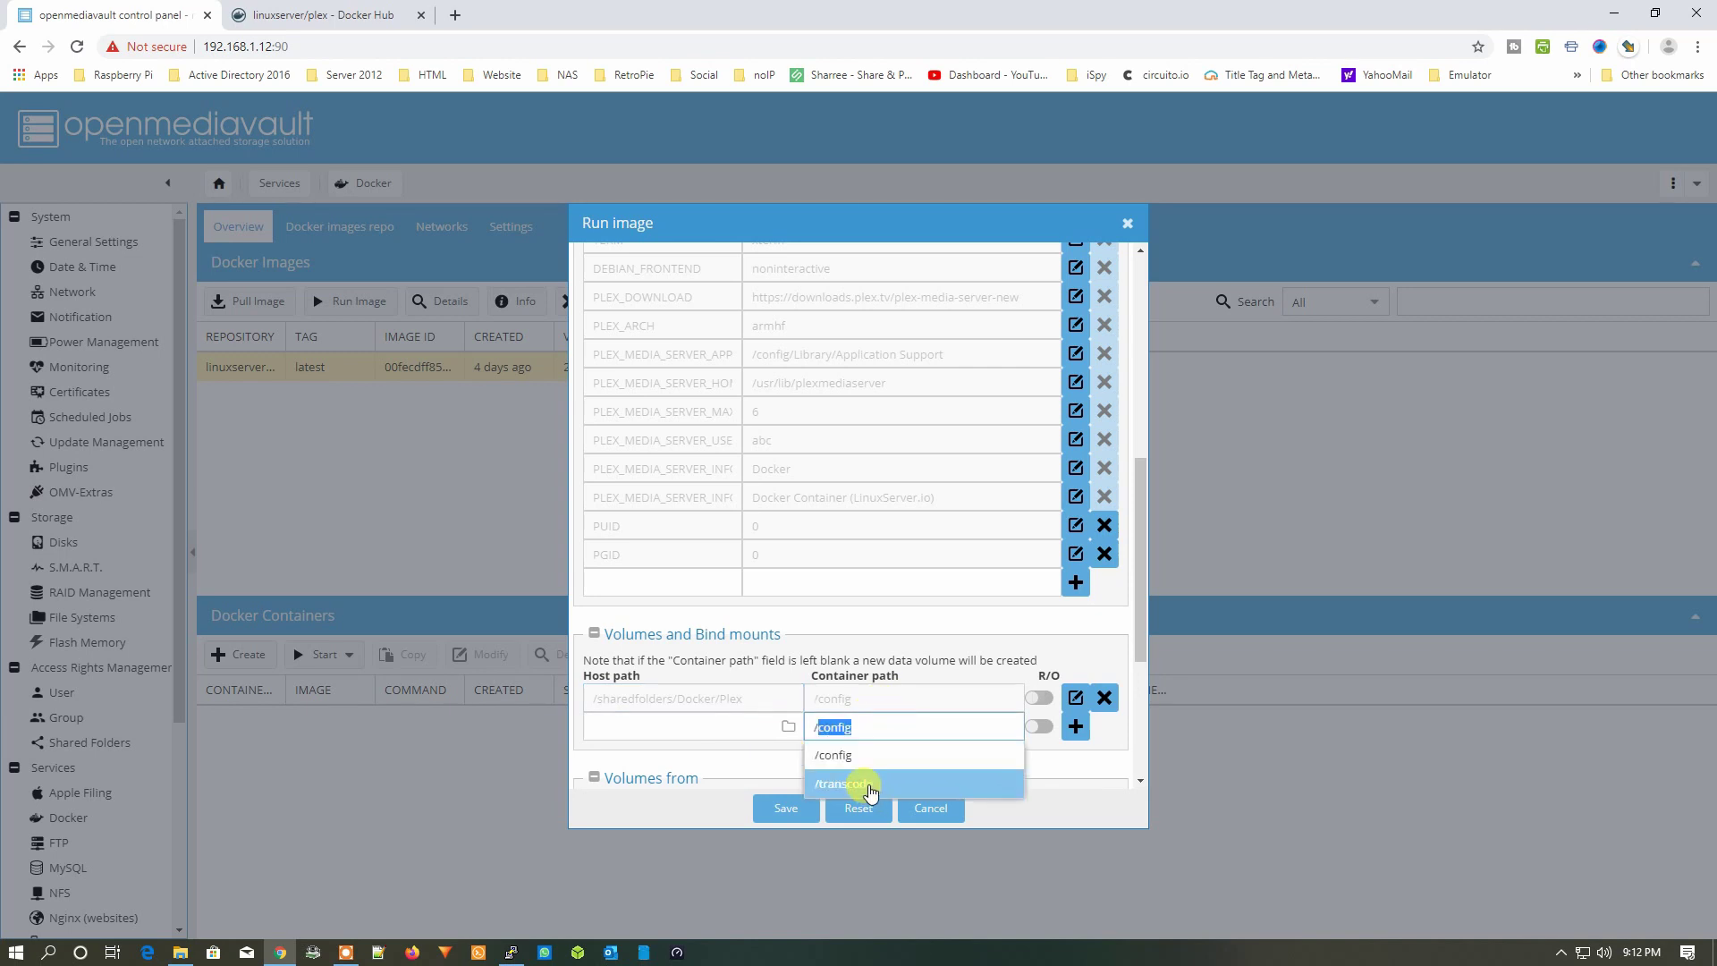
click(872, 788)
click(787, 726)
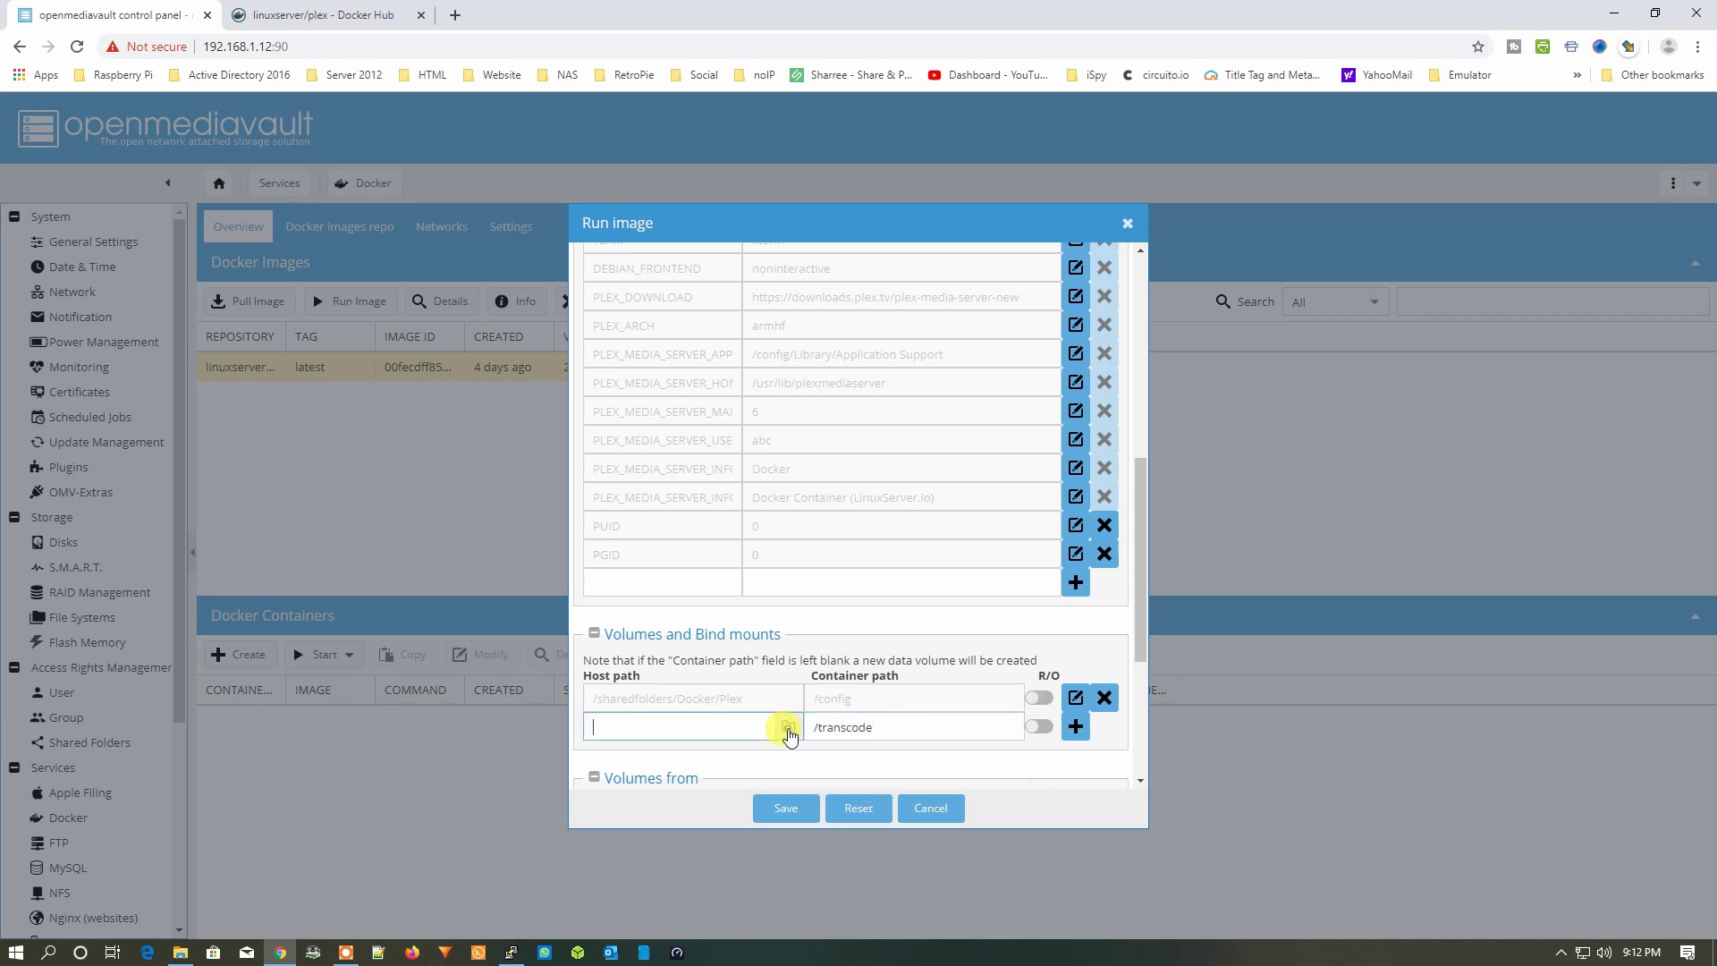
scroll(905, 513, down, 2)
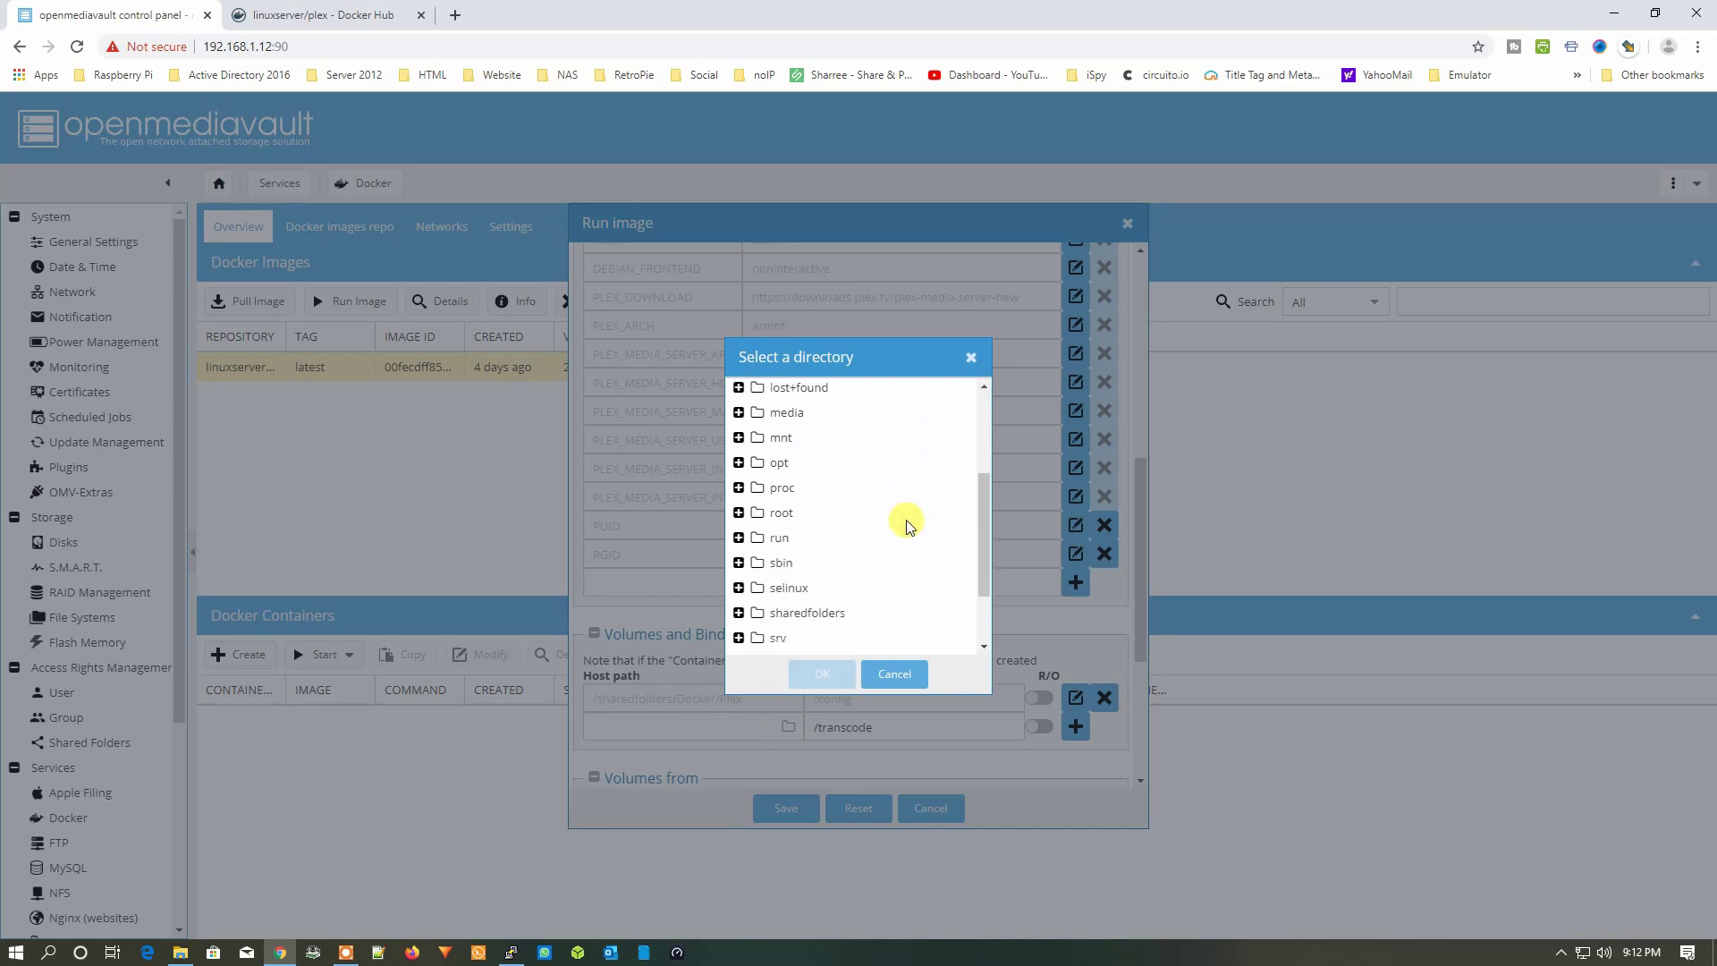
click(738, 613)
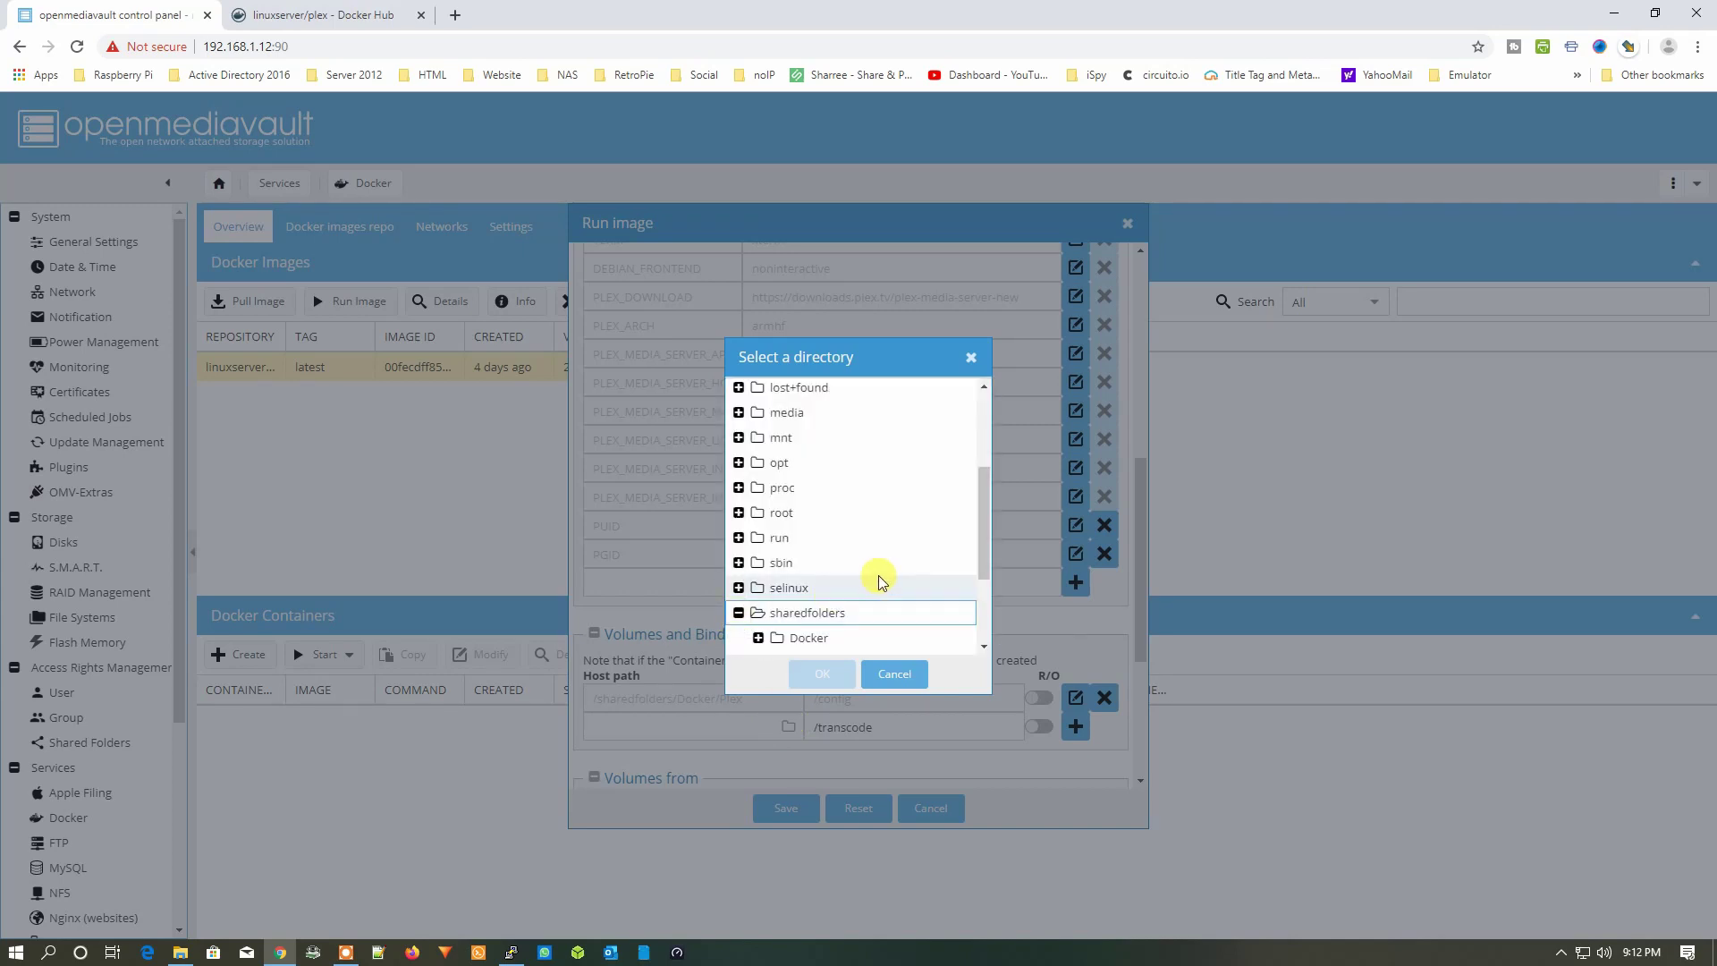
scroll(850, 581, down, 1)
click(758, 549)
click(815, 573)
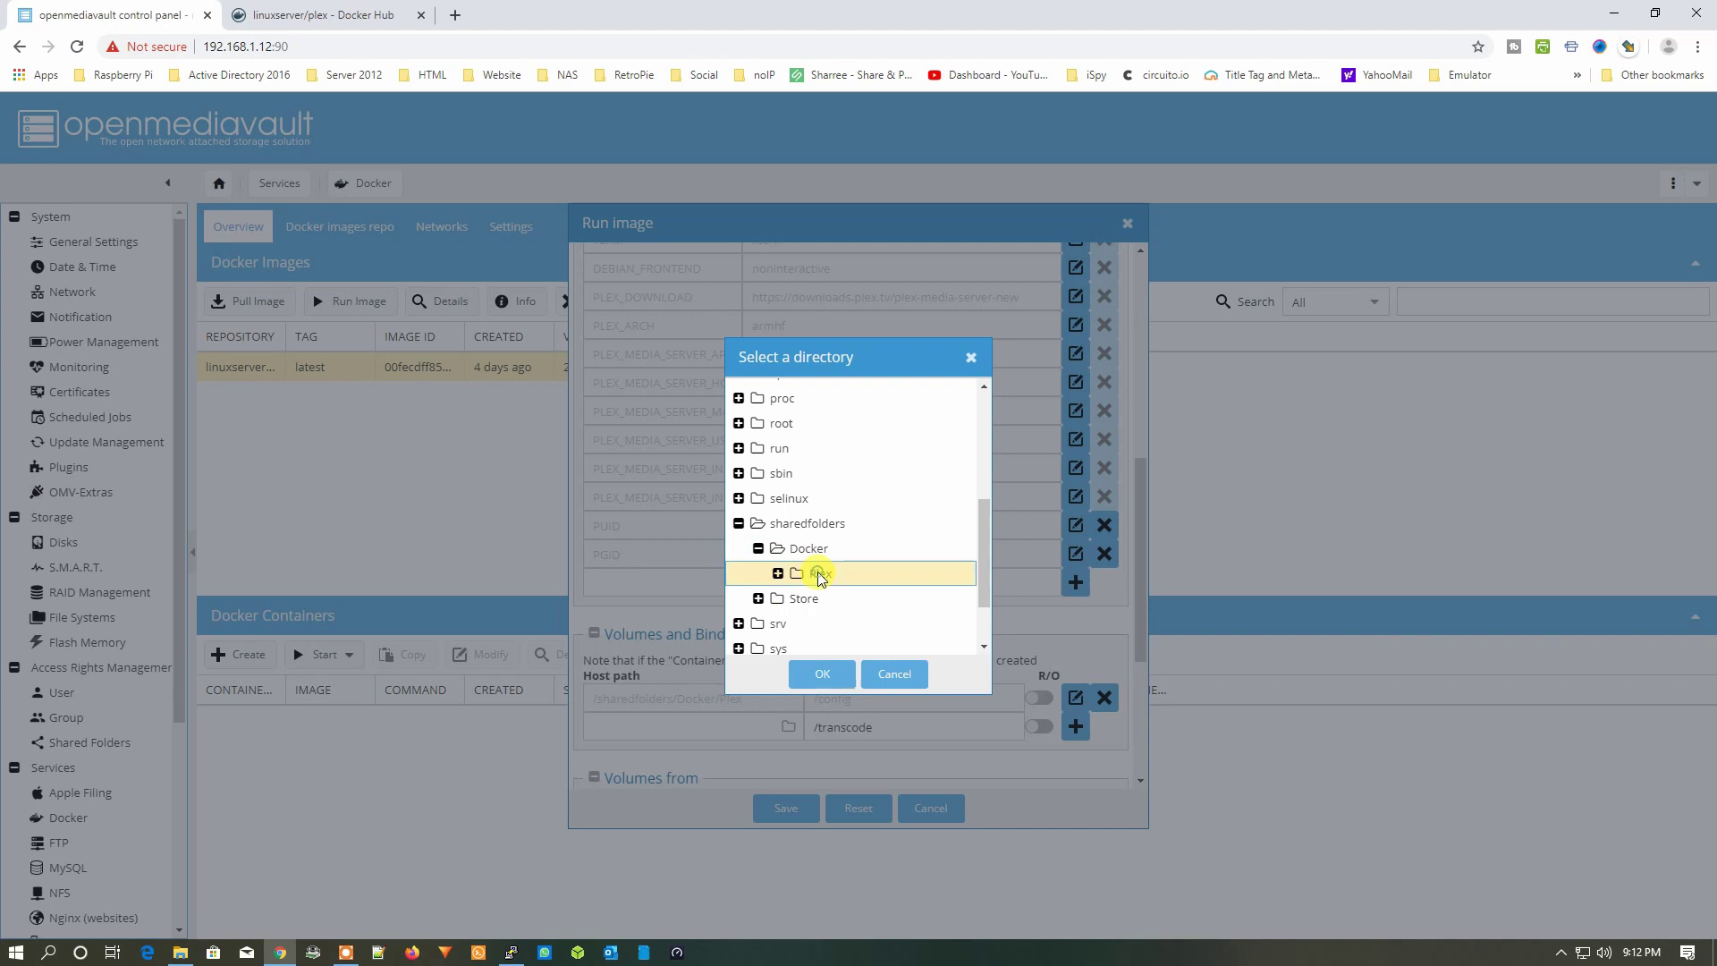
click(837, 678)
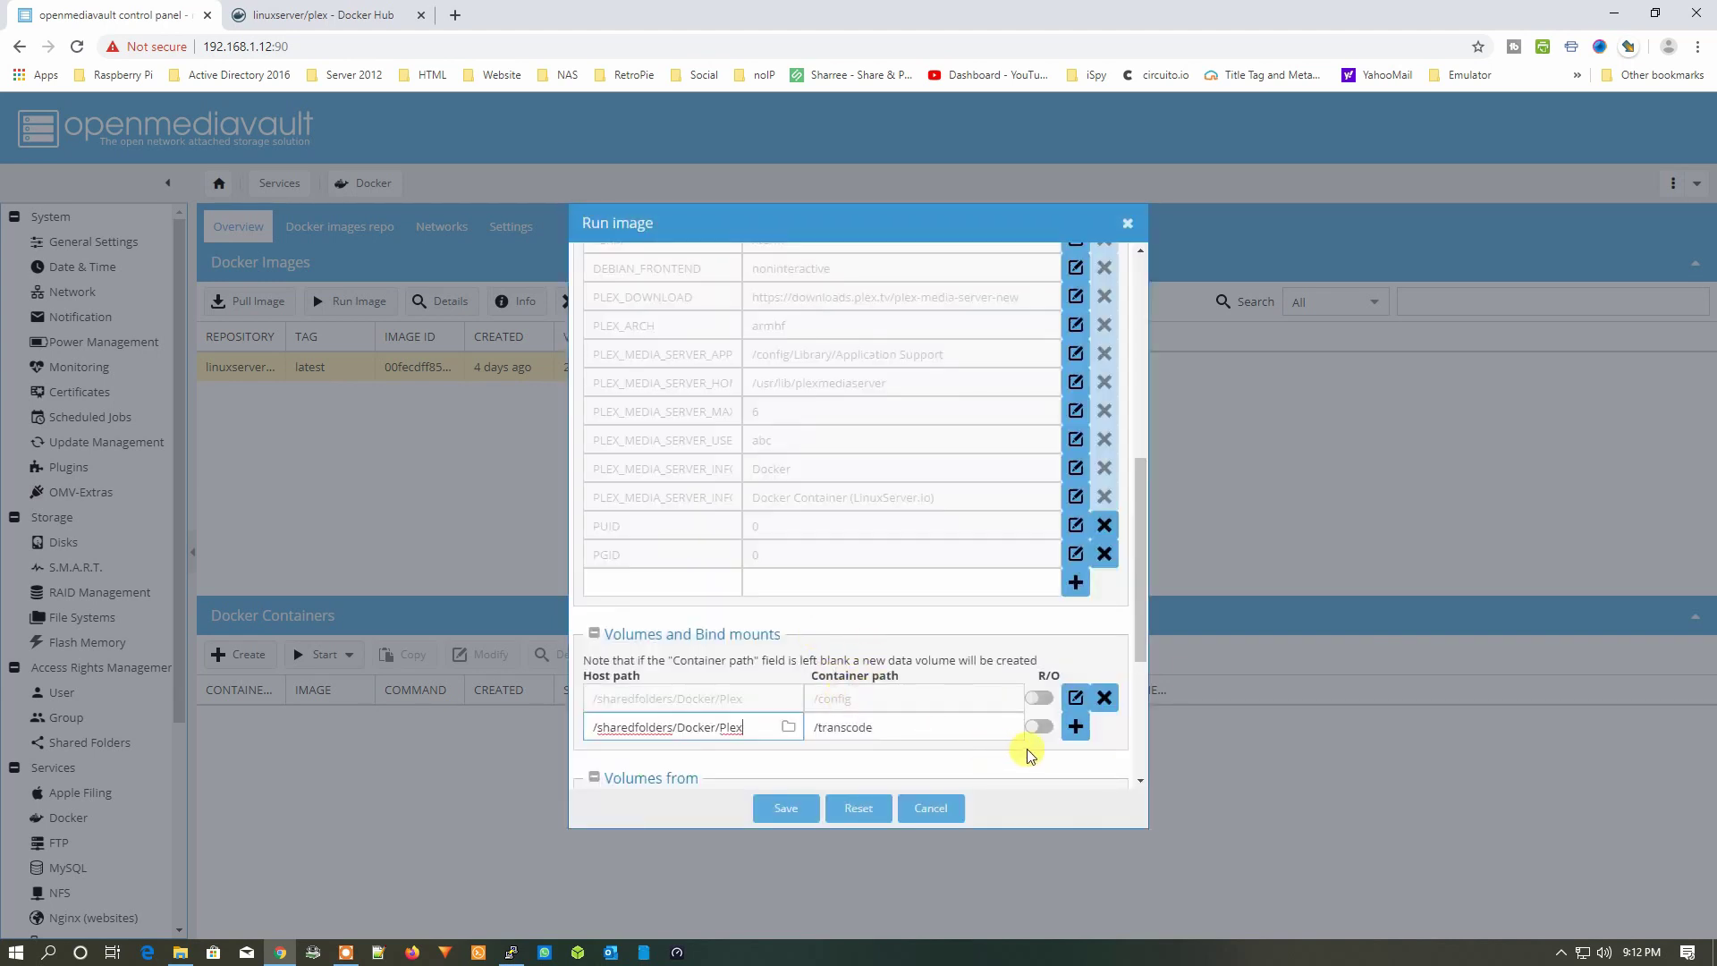
click(1076, 727)
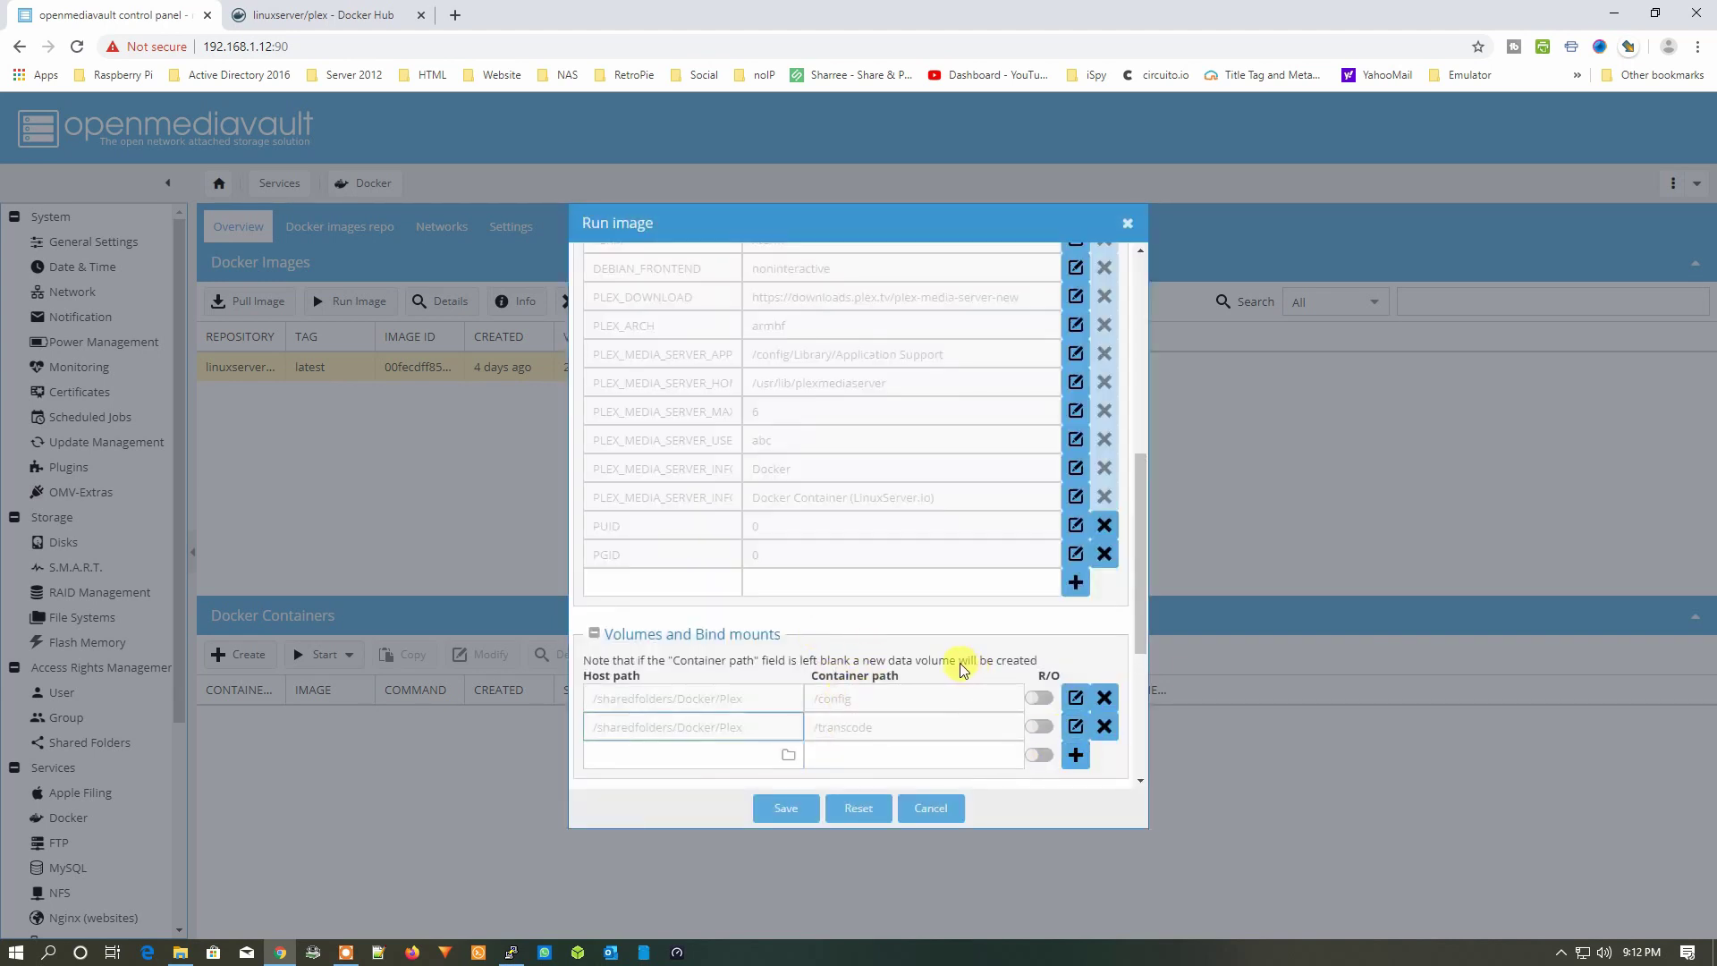
Open the server's Docker\Plex share, refresh it, and create a folder named tv
click(264, 14)
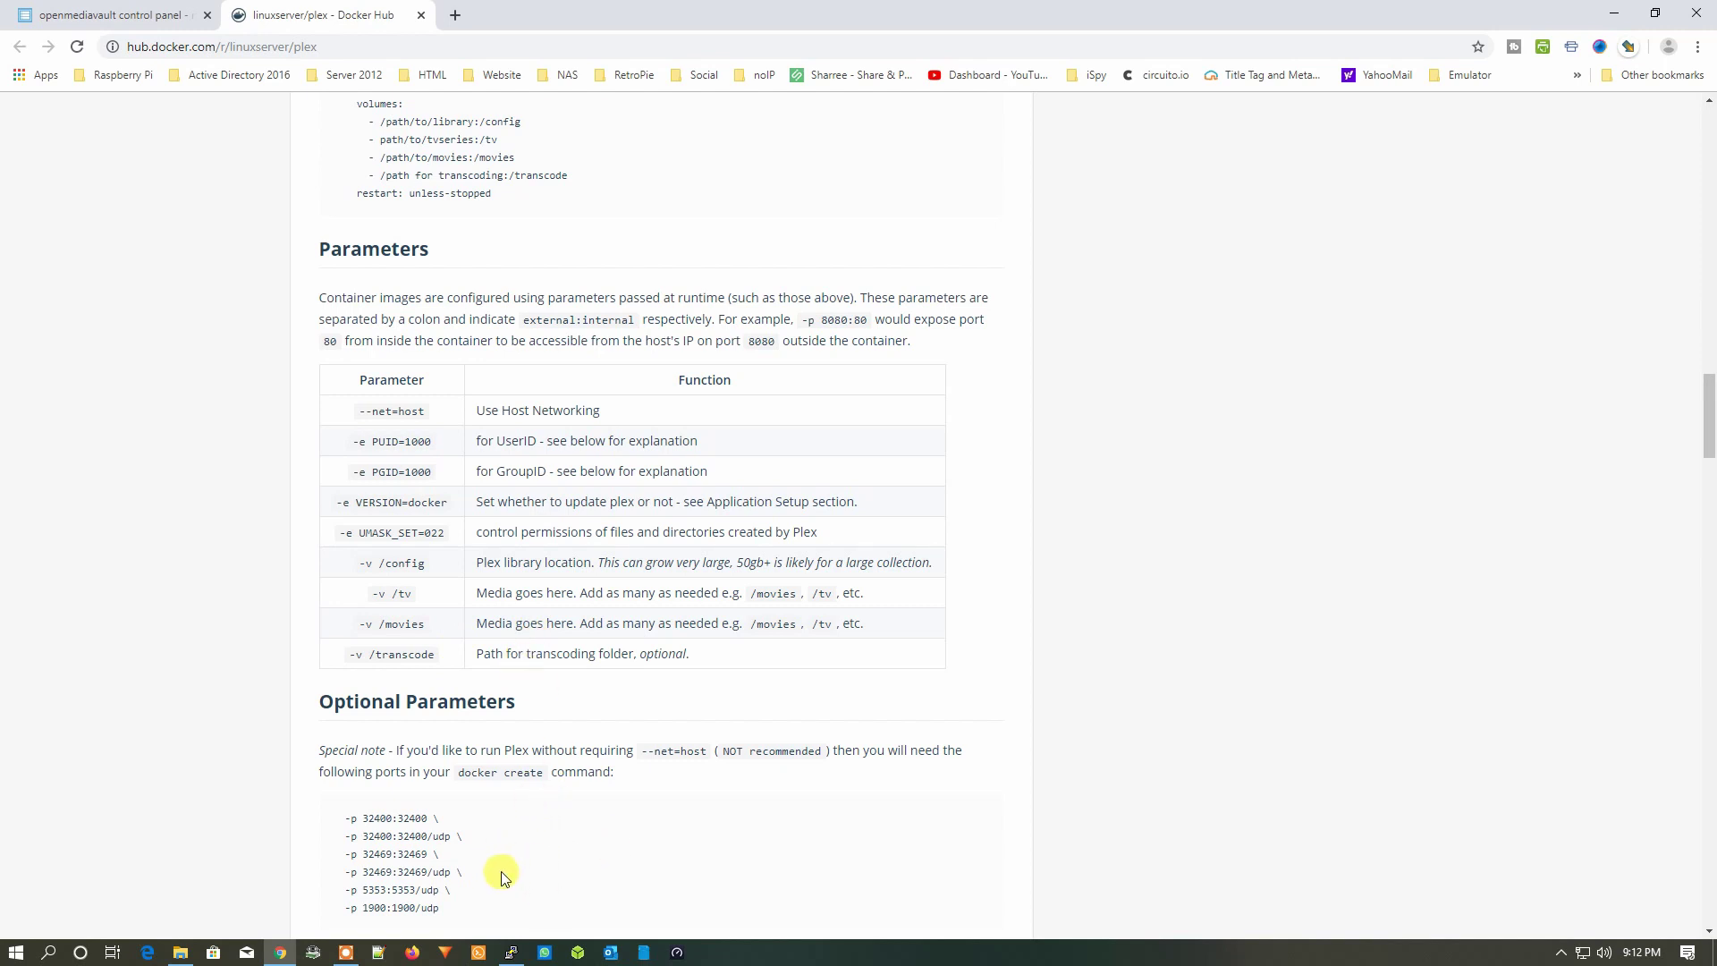
click(179, 952)
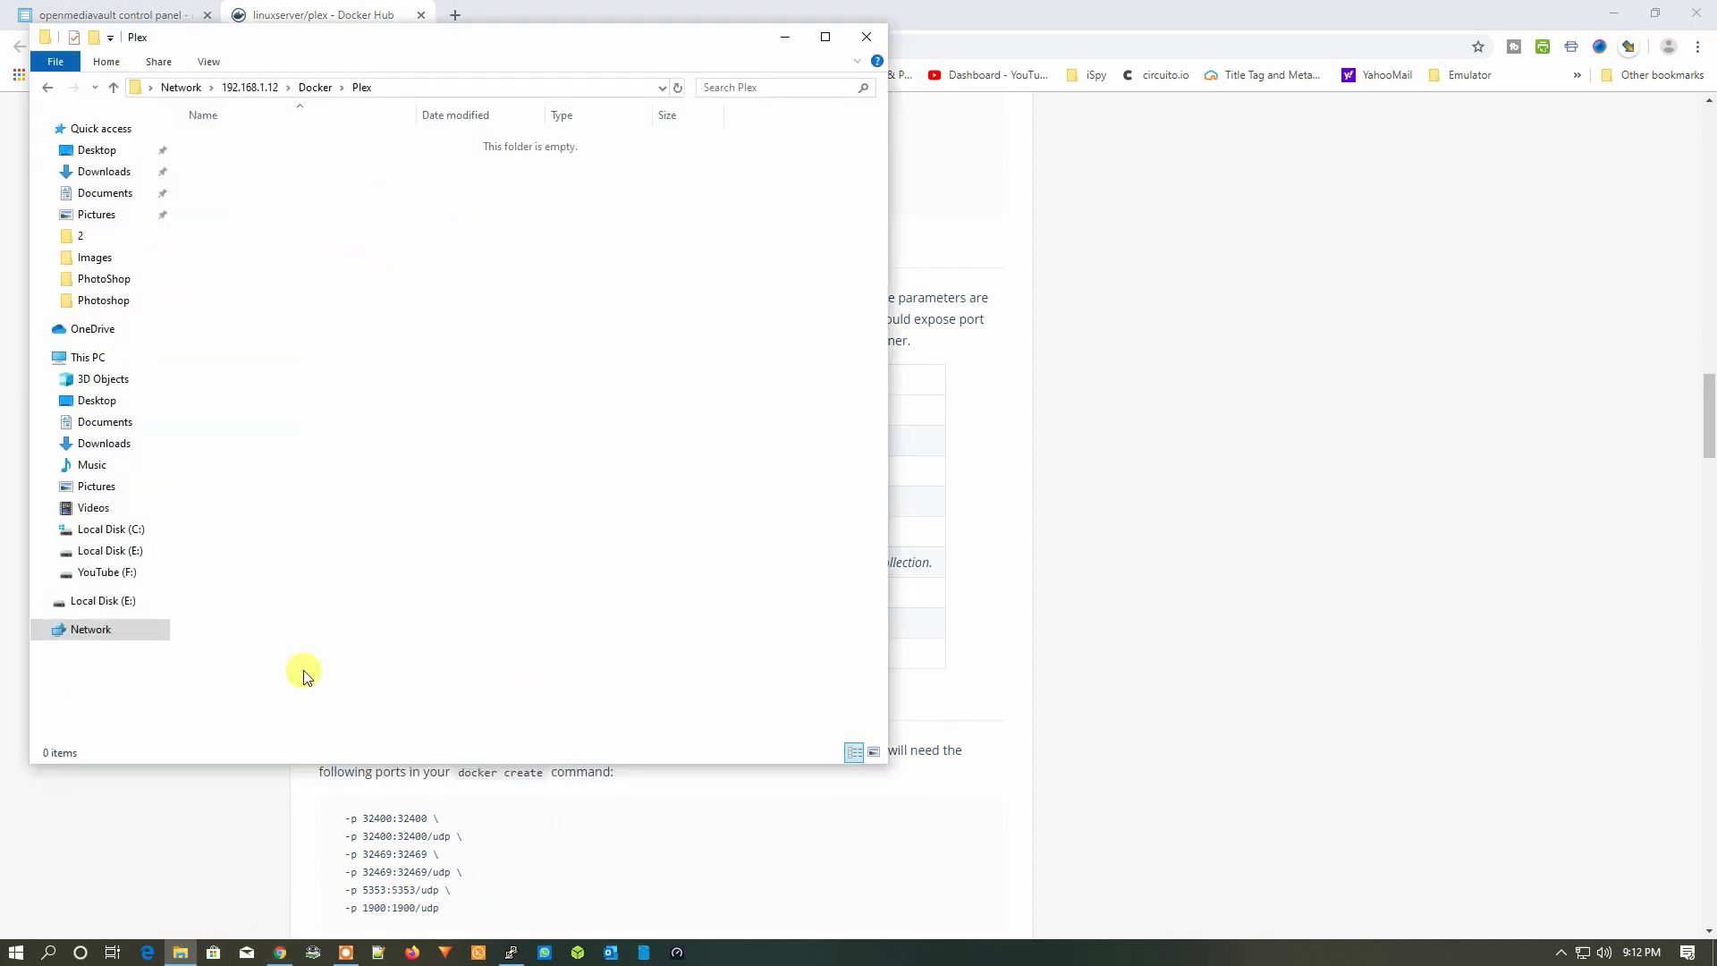
right_click(411, 324)
click(465, 392)
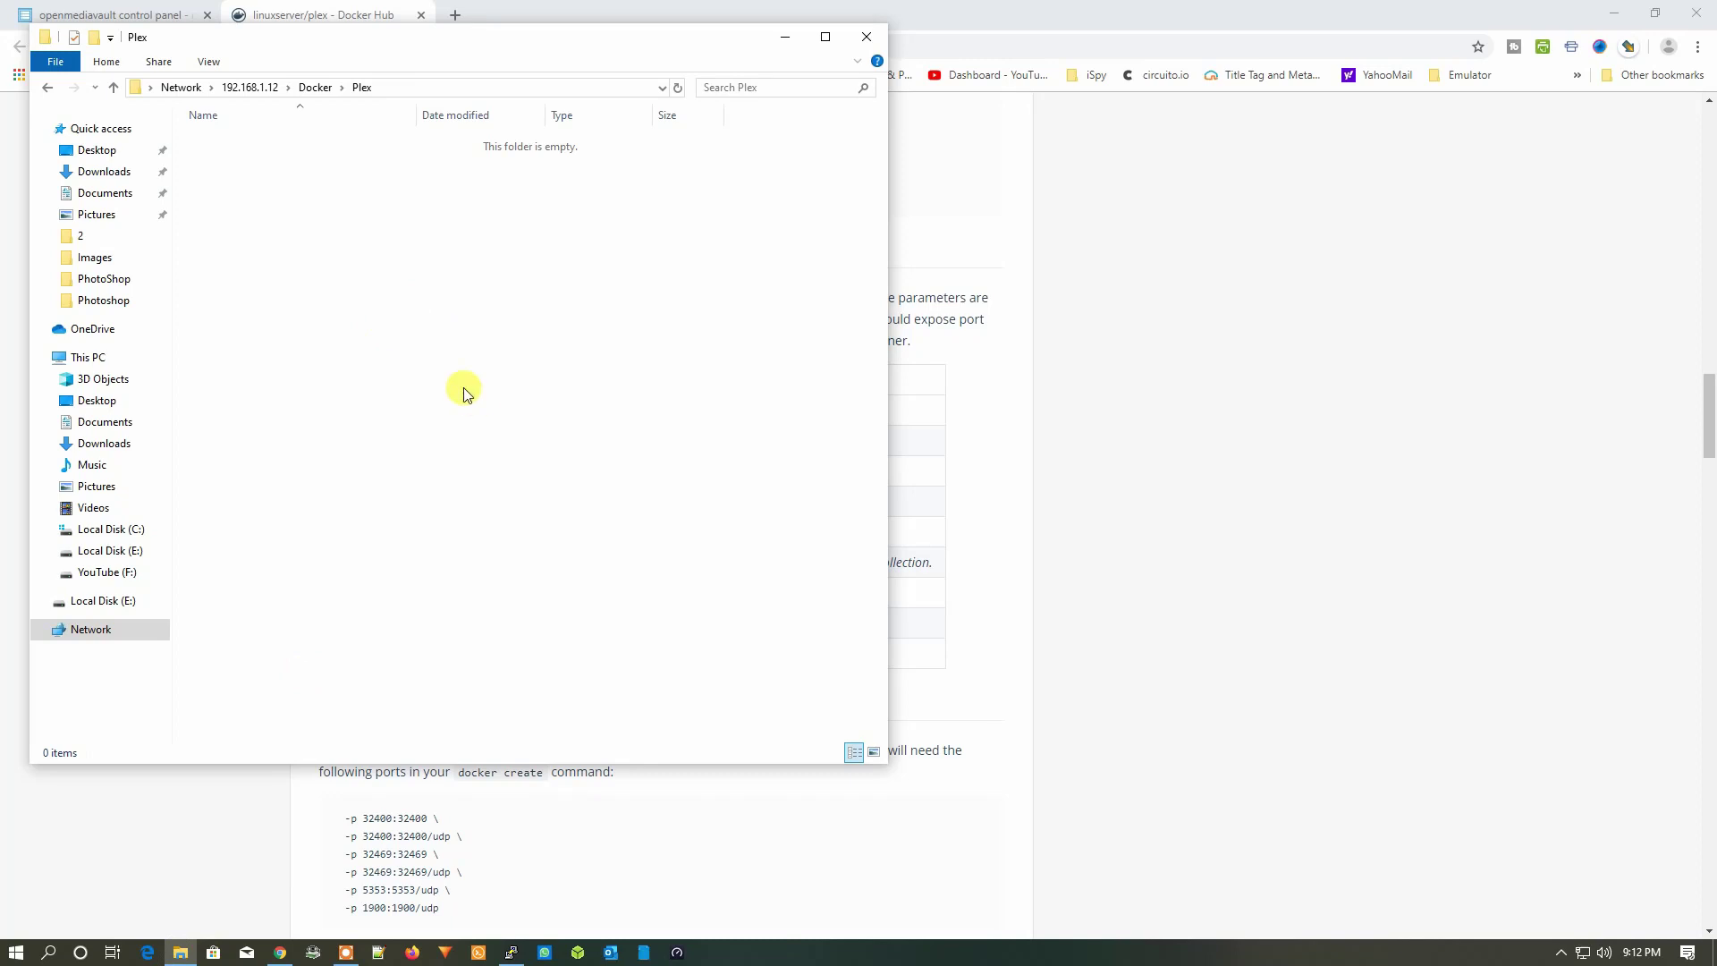
right_click(483, 333)
click(583, 541)
click(735, 542)
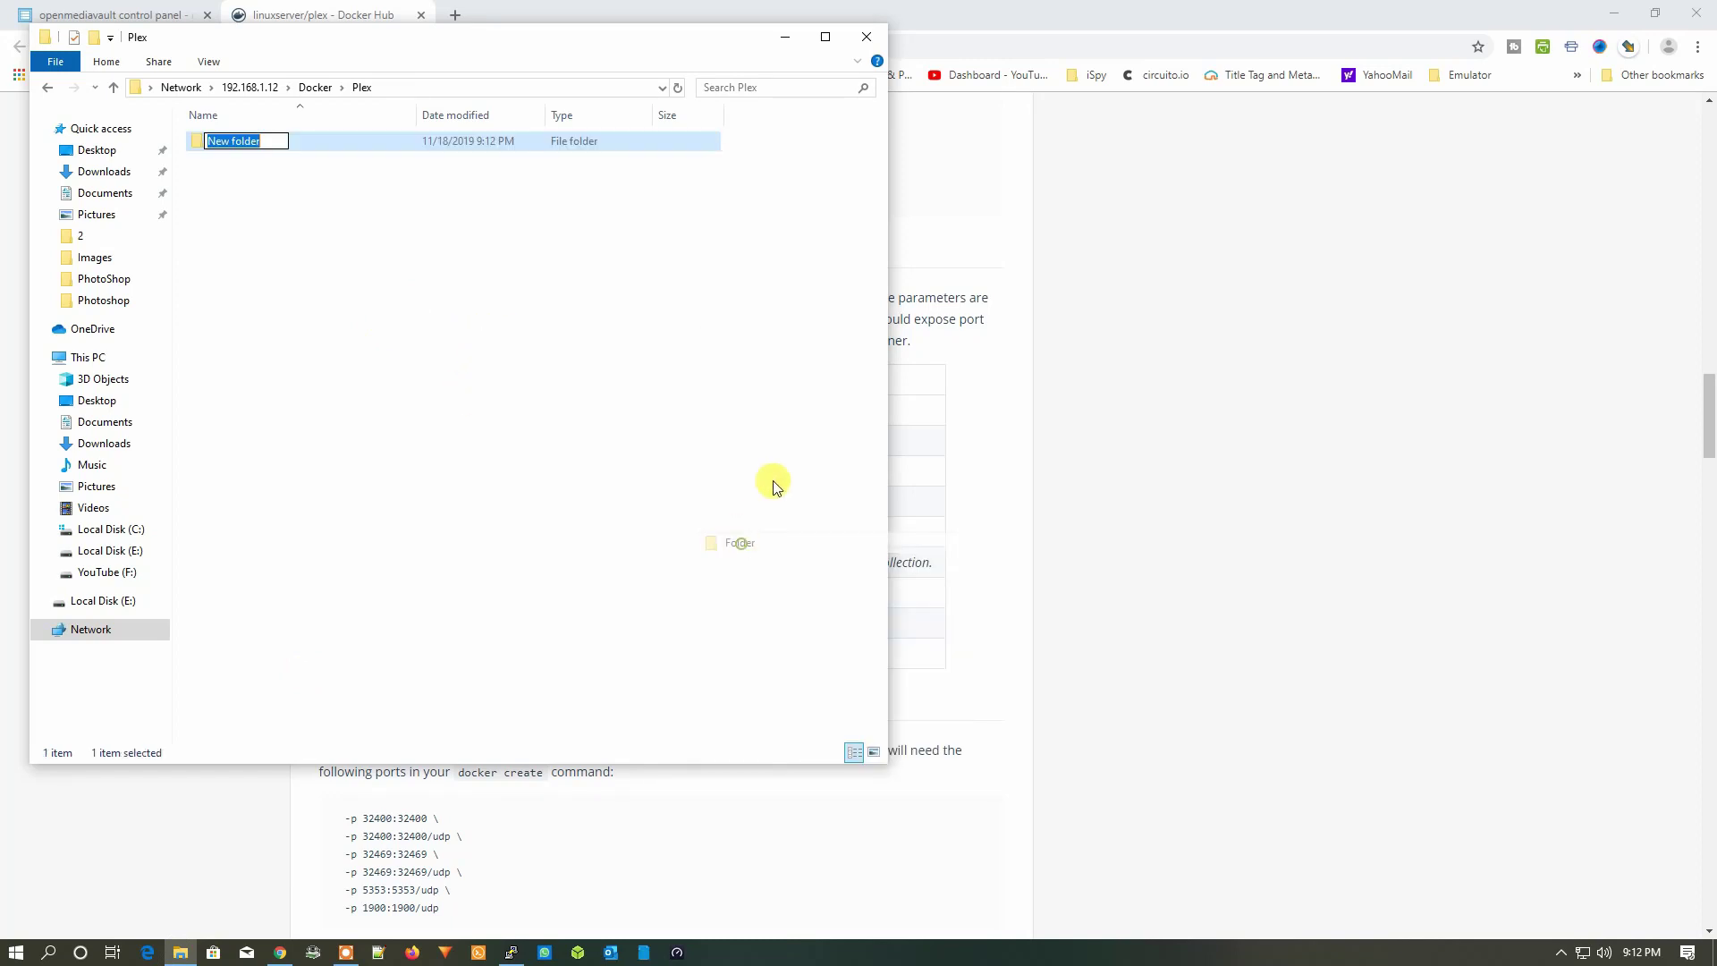
text(tv)
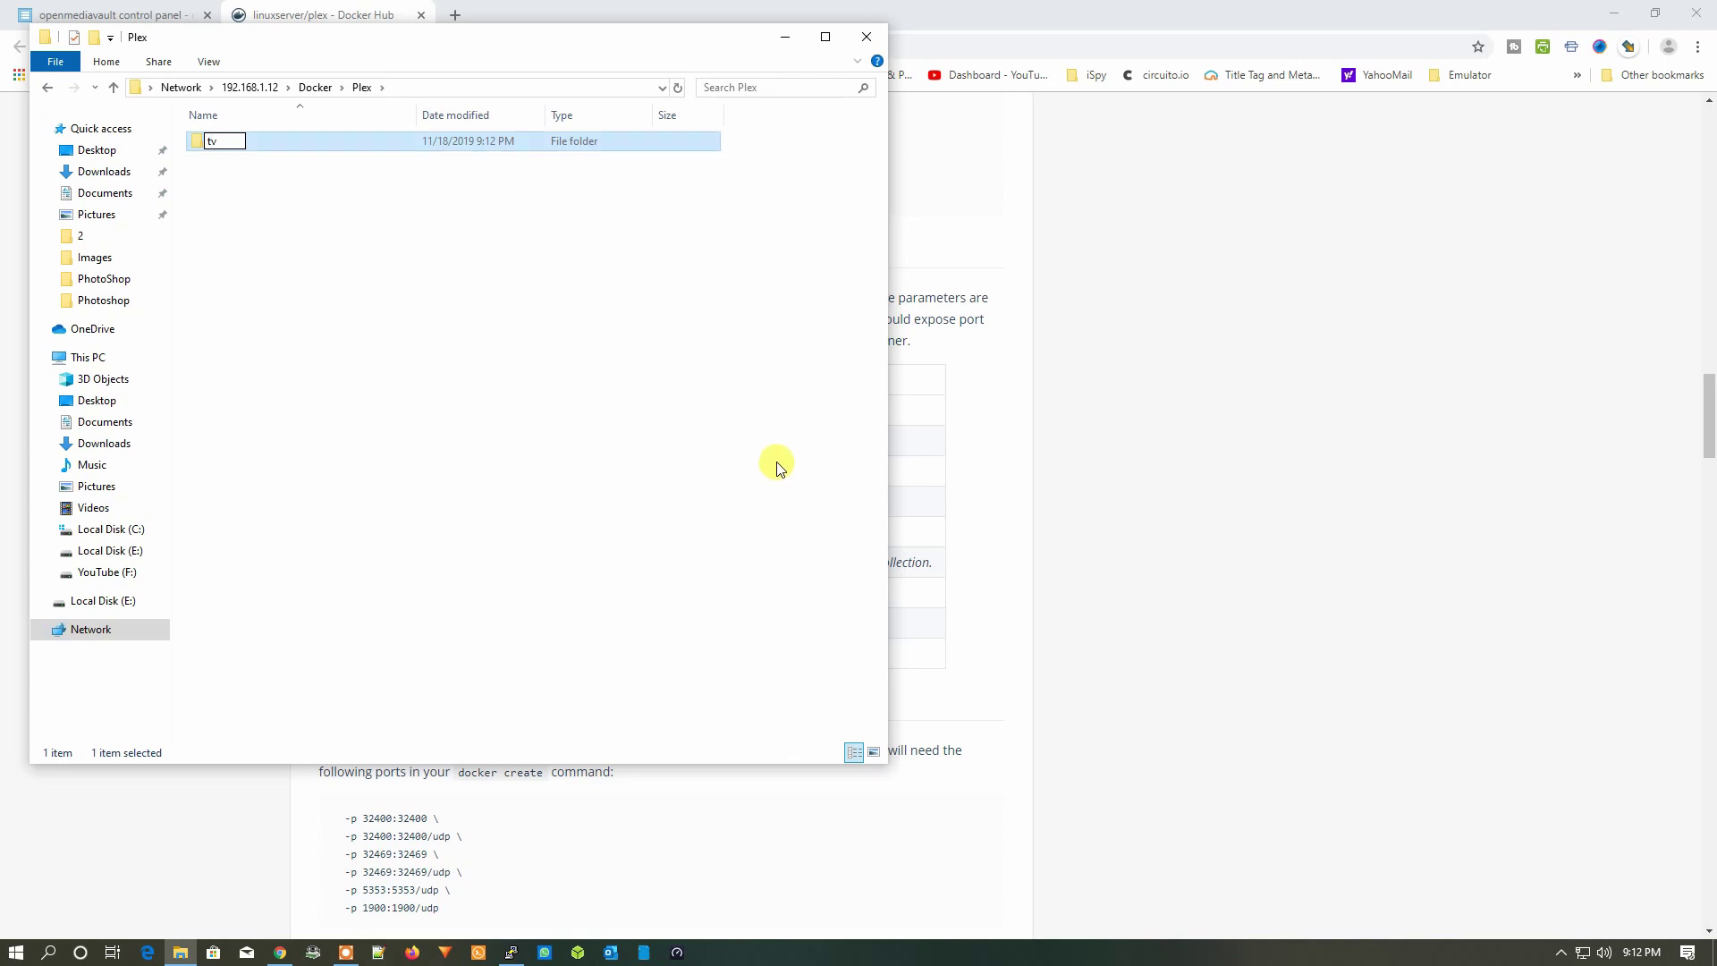
click(715, 313)
Create a second new folder named movies in the Plex share
right_click(624, 236)
mouse_move(755, 444)
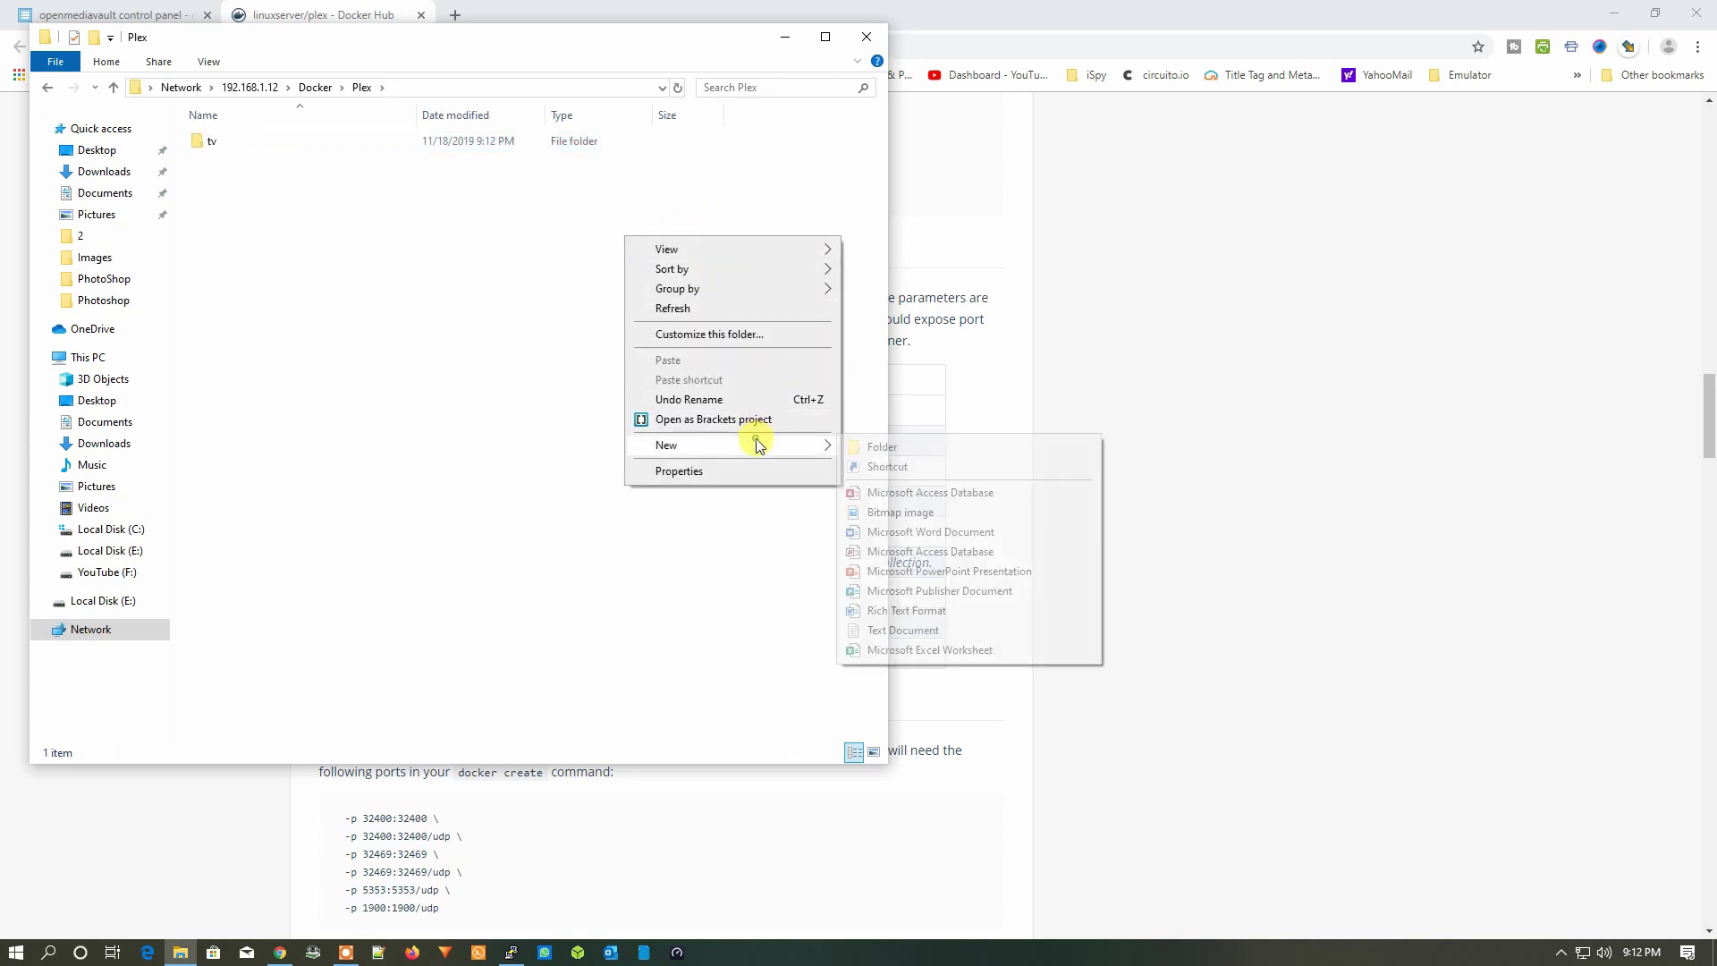
click(867, 445)
text(m)
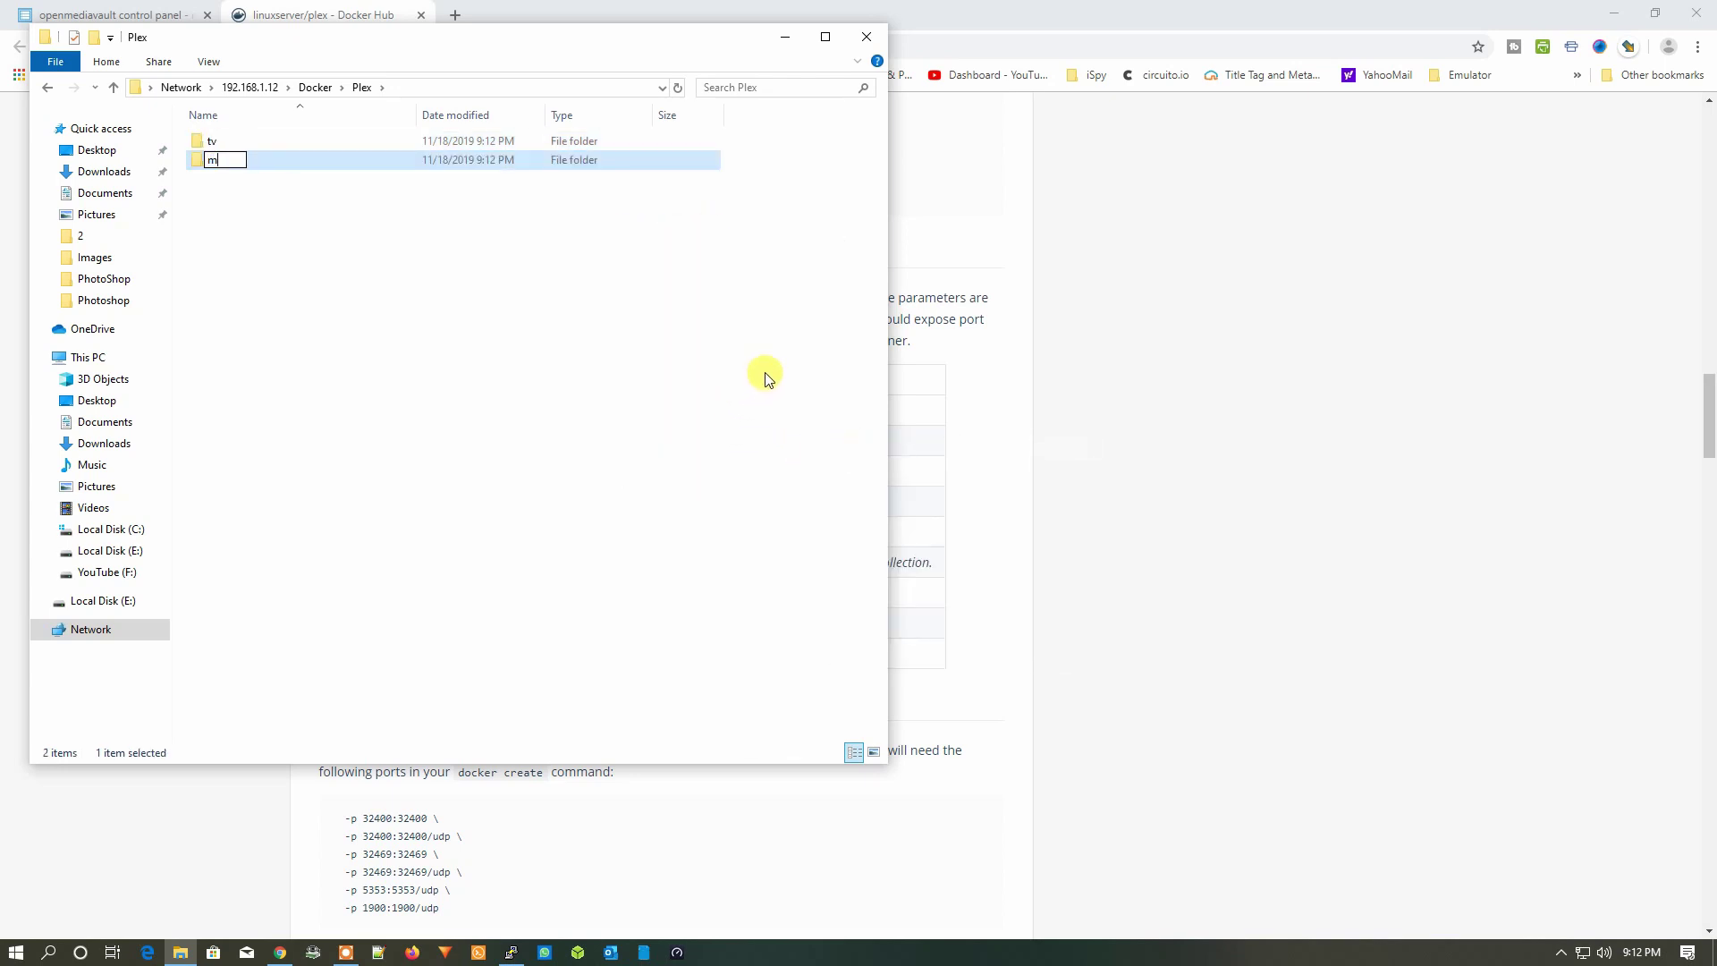
key(Return)
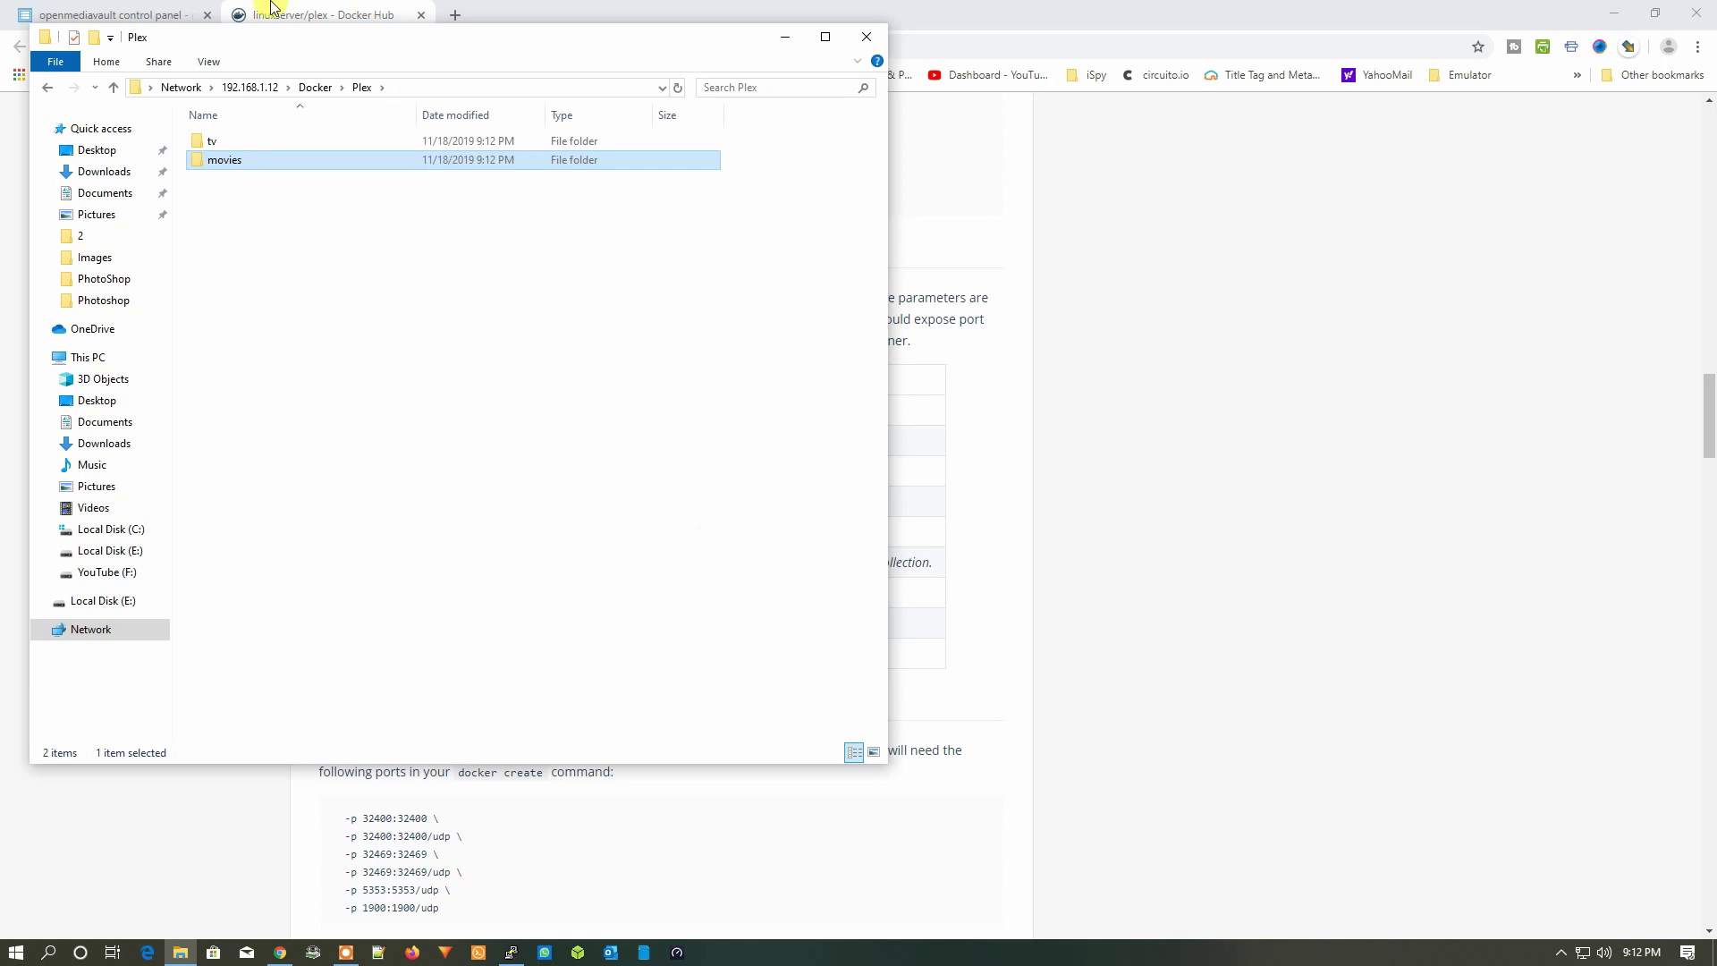
click(268, 10)
Enter /tv as the container path and browse the host path to sharedfolders/Docker/Plex
click(119, 7)
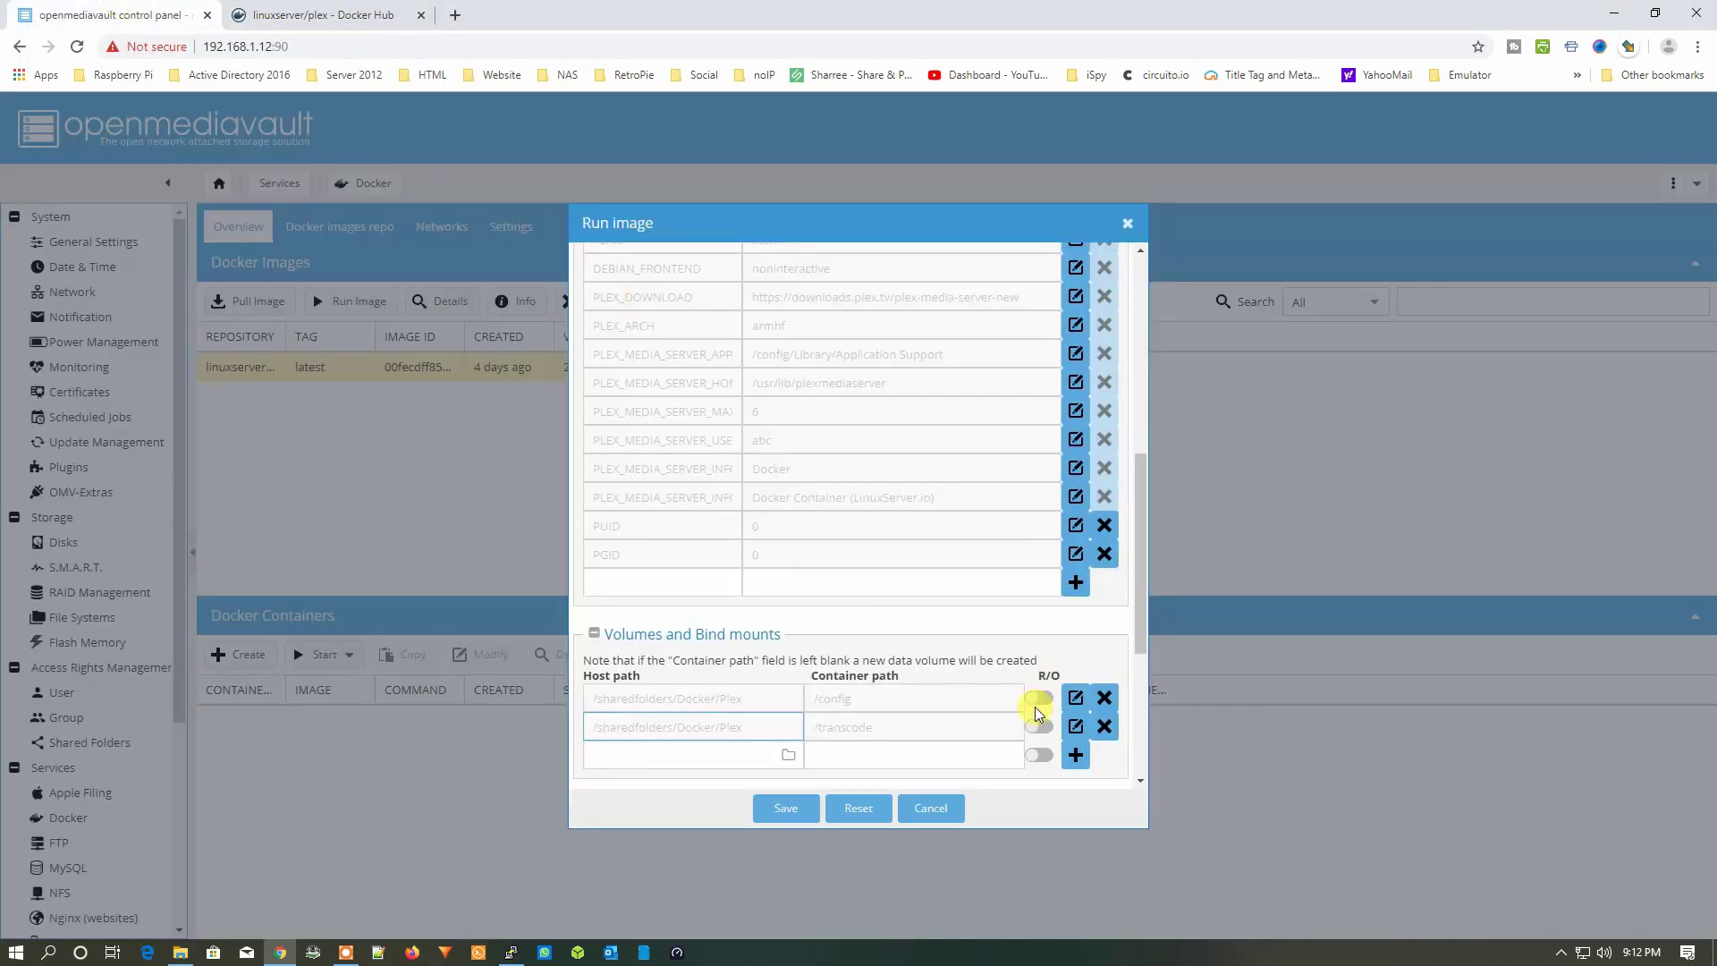
click(917, 755)
text(/tv)
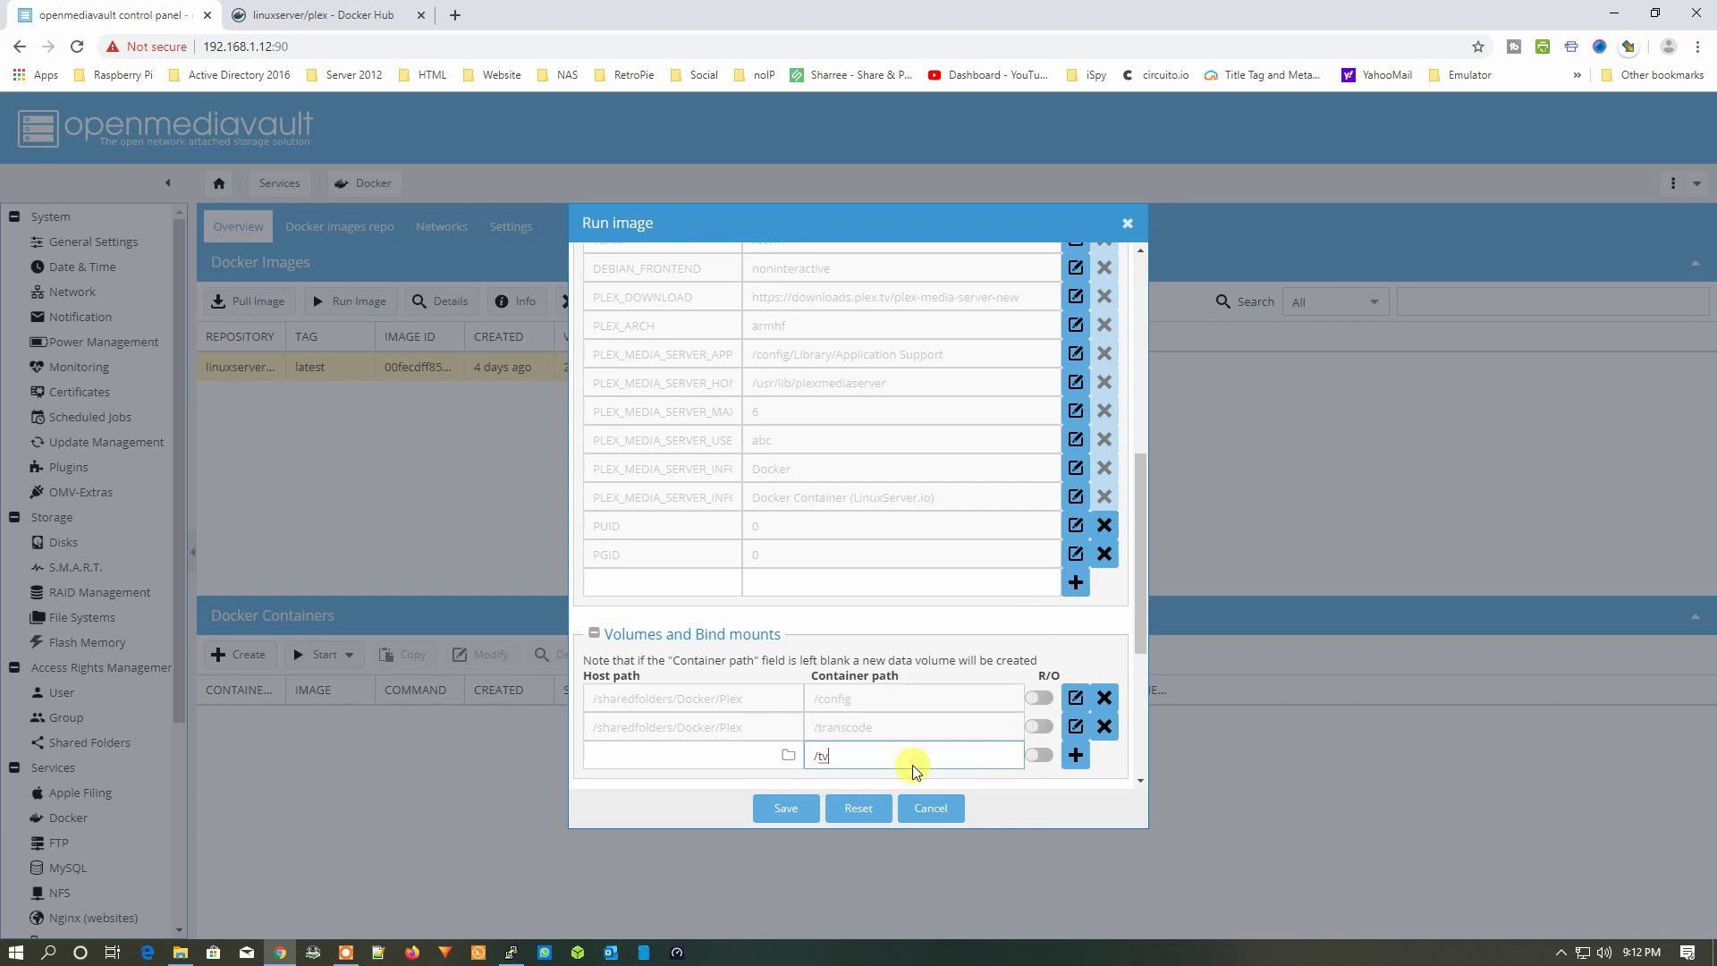
click(794, 756)
scroll(836, 537, down, 5)
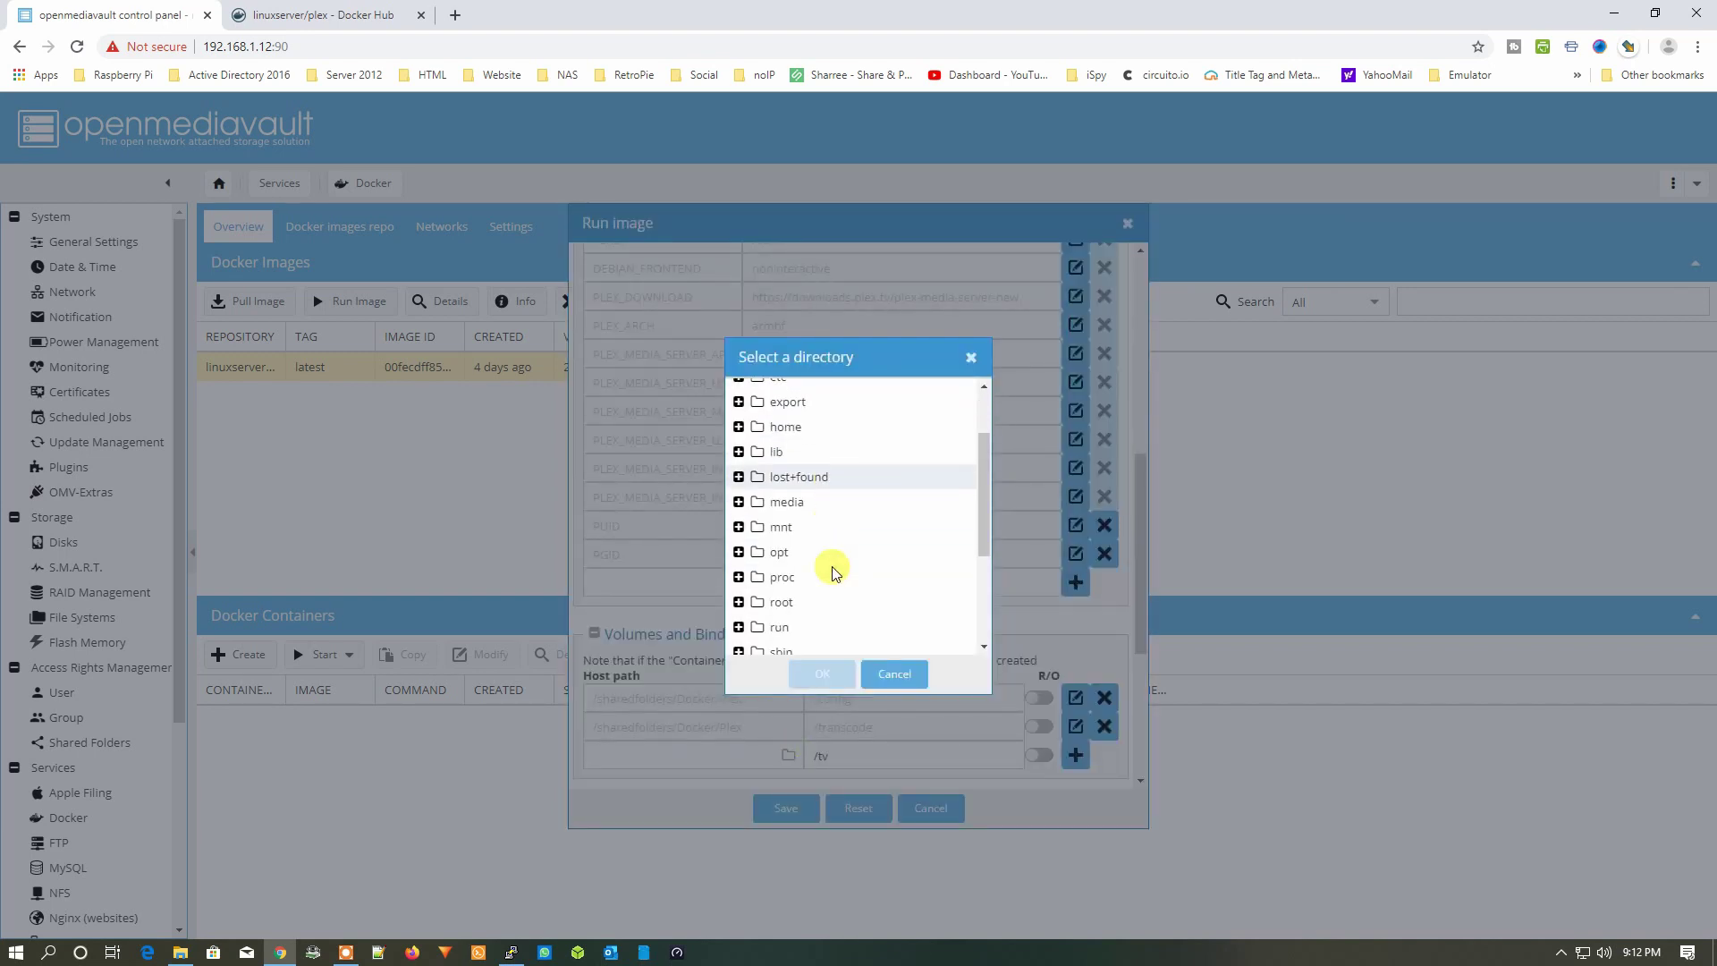
click(740, 523)
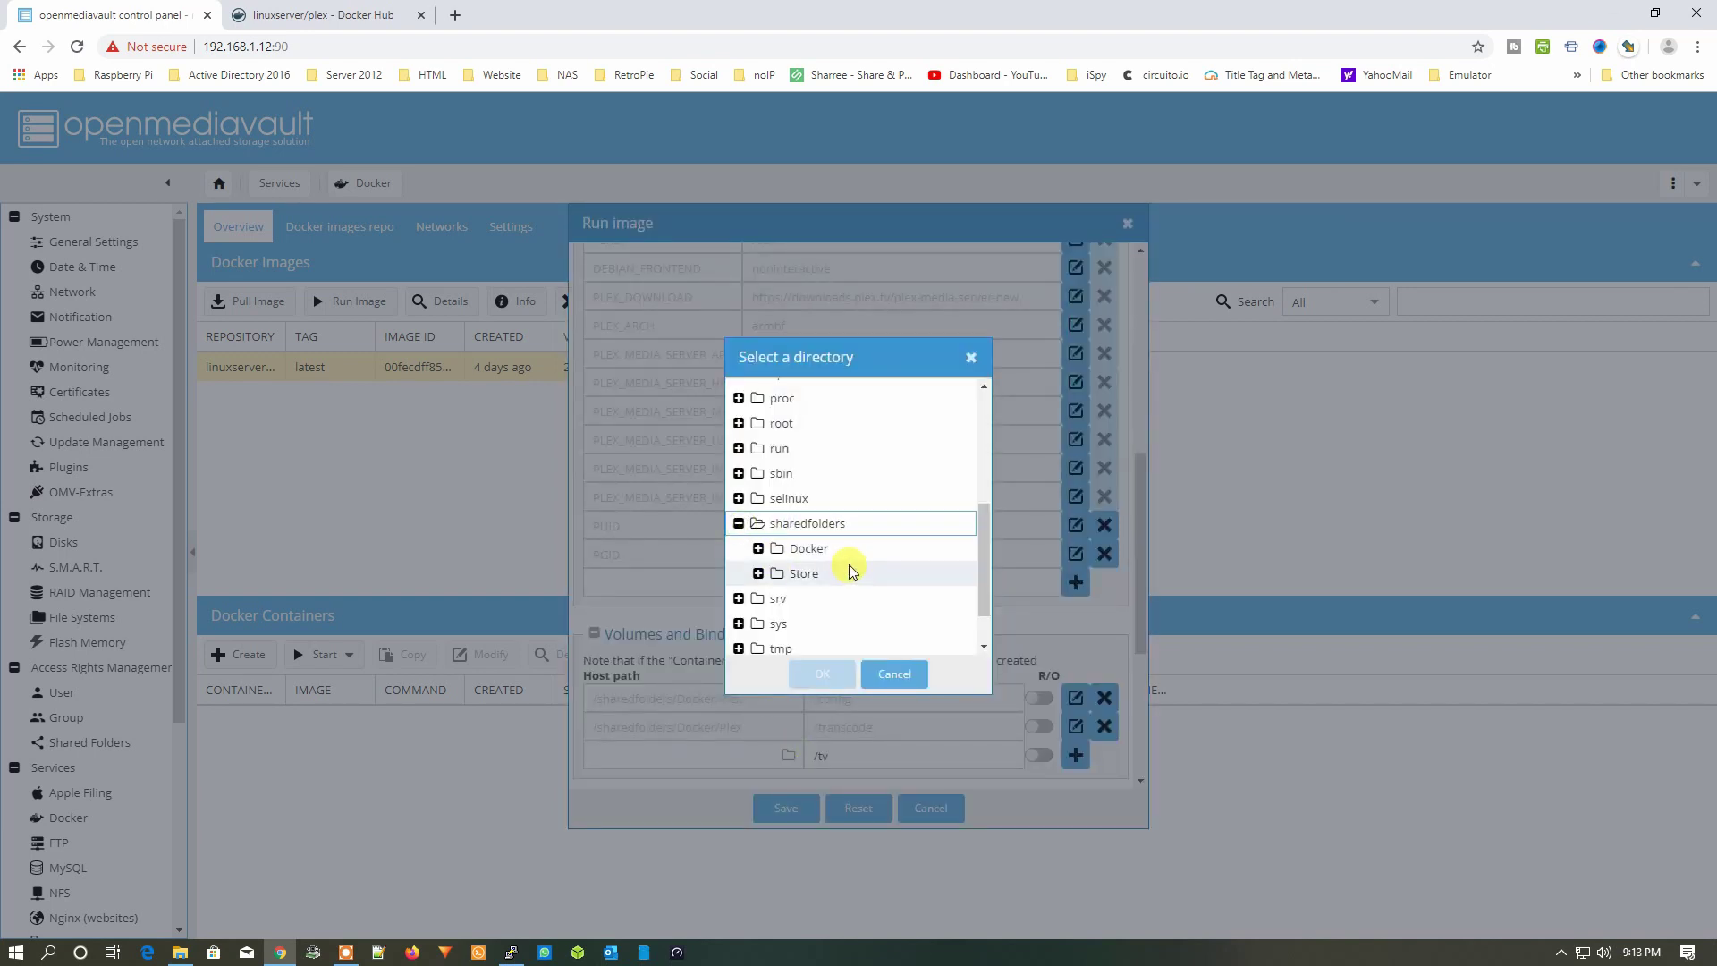
click(758, 548)
click(779, 574)
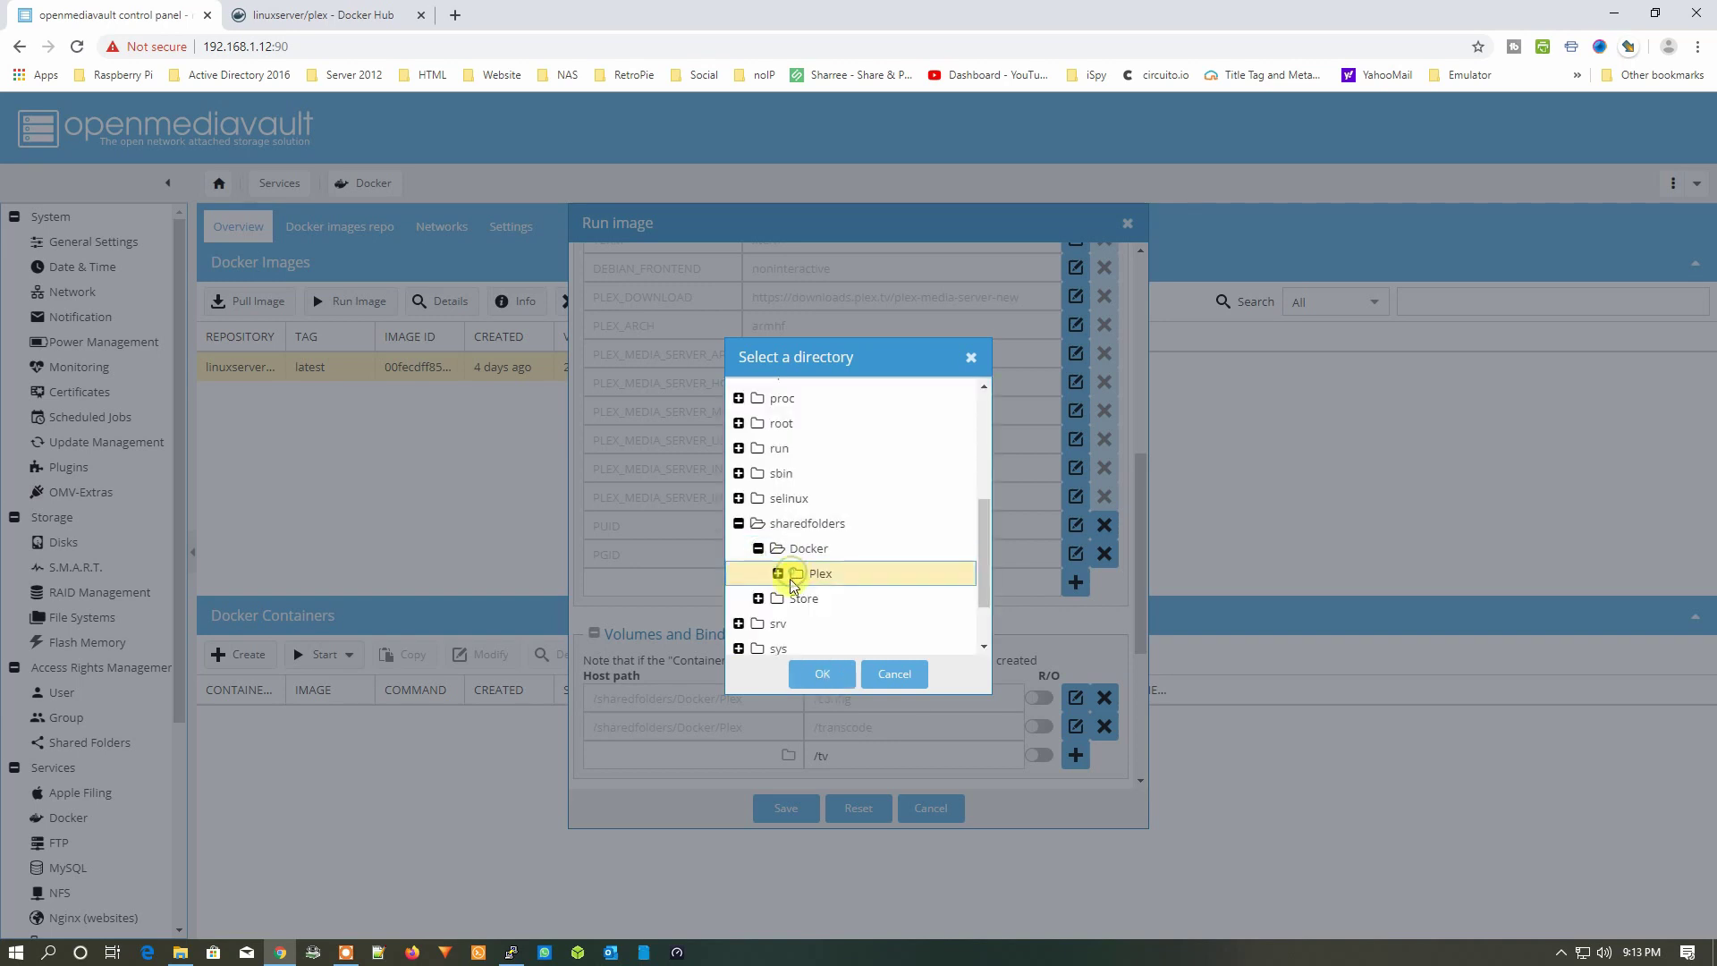
Choose the tv folder as host path and add the /tv bind mount
scroll(851, 573, down, 1)
click(841, 534)
click(840, 675)
click(1037, 760)
click(1075, 755)
scroll(1000, 652, down, 2)
click(874, 603)
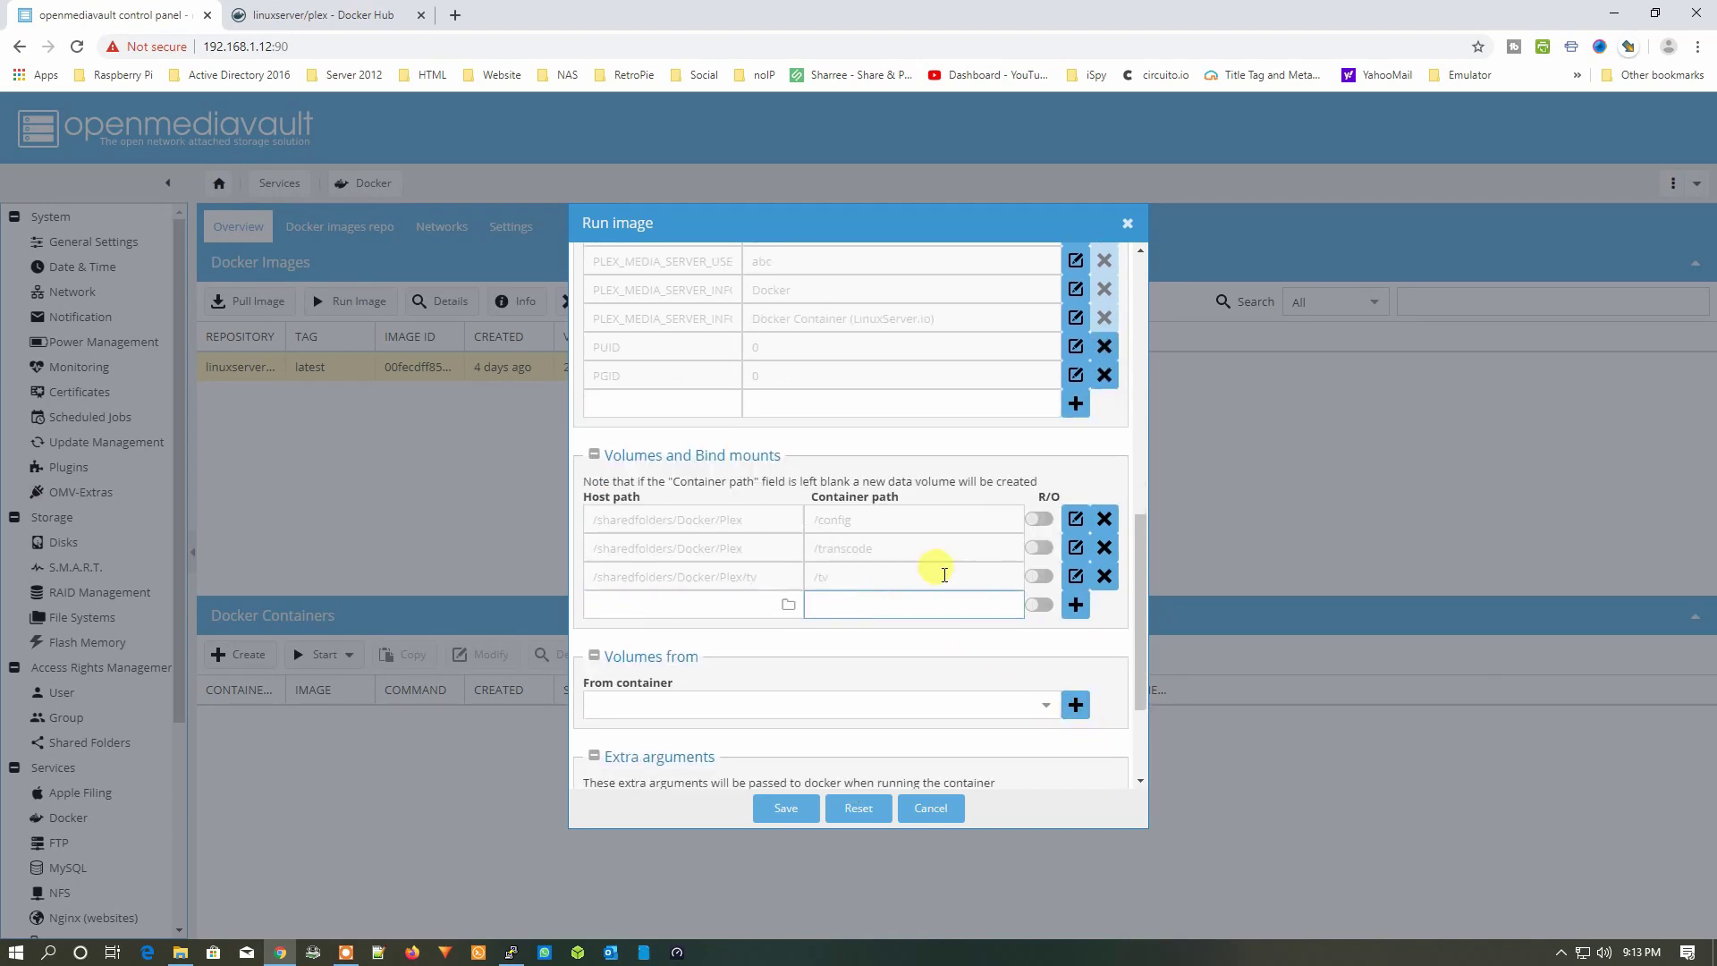
Enter /movies as the container path and browse the host path to sharedfolders/Docker/Plex
text(/movies)
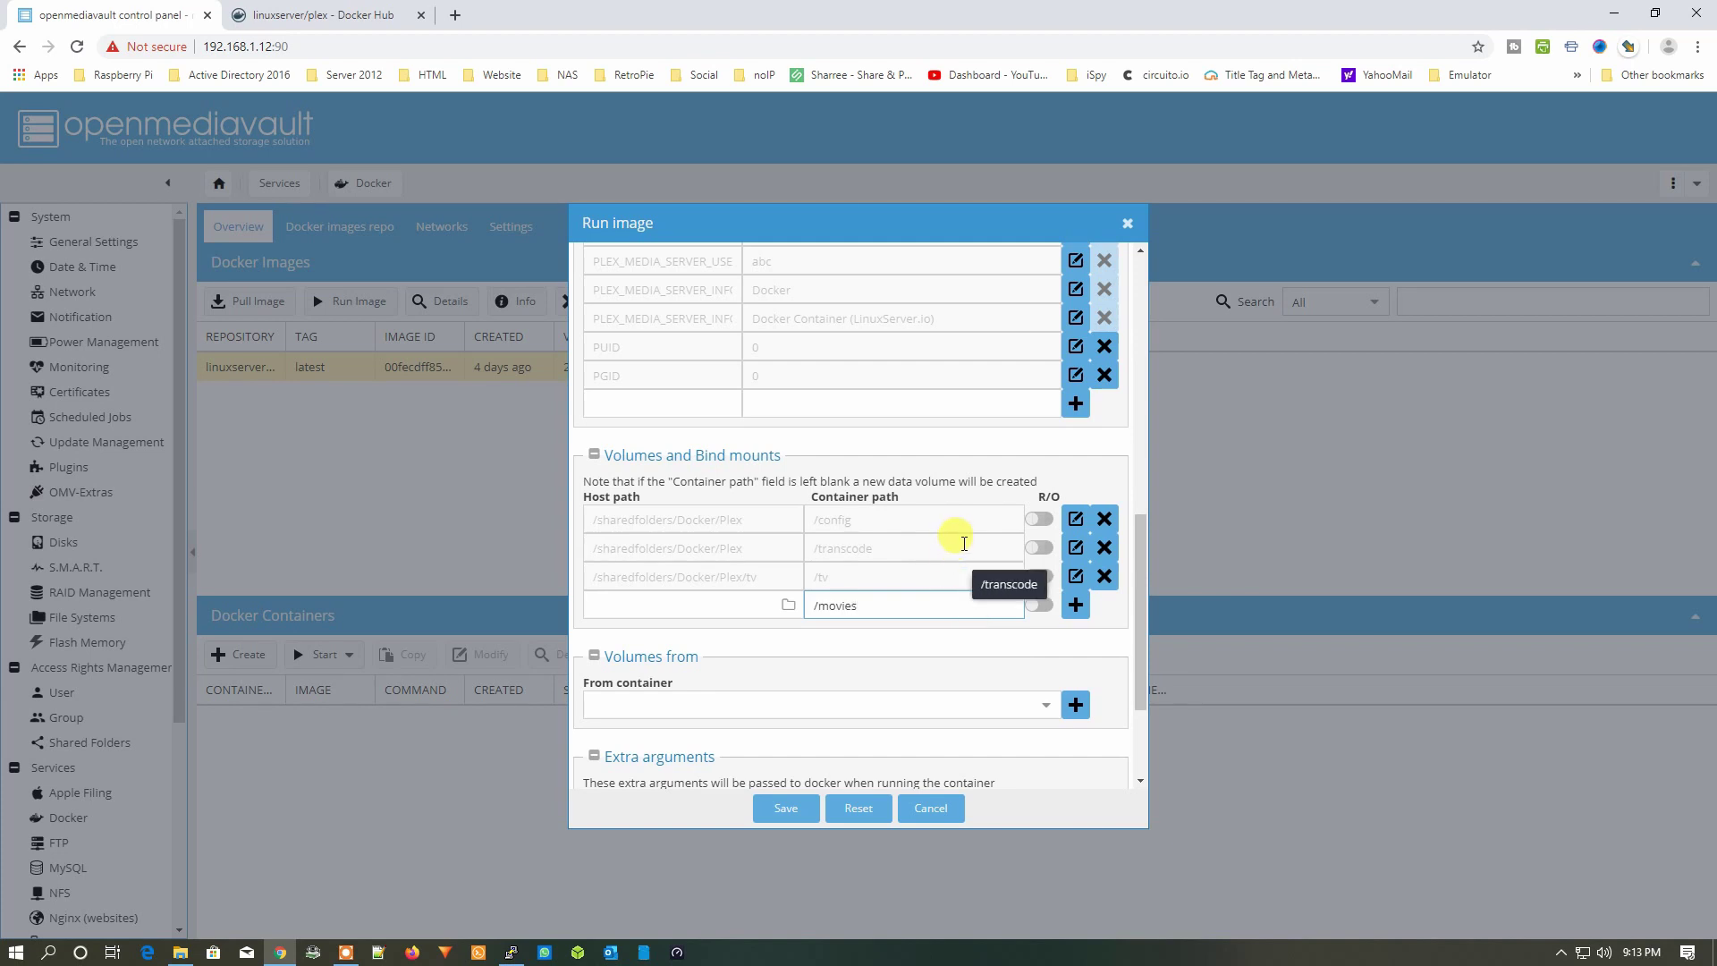
click(789, 609)
click(788, 606)
scroll(810, 550, down, 5)
click(753, 529)
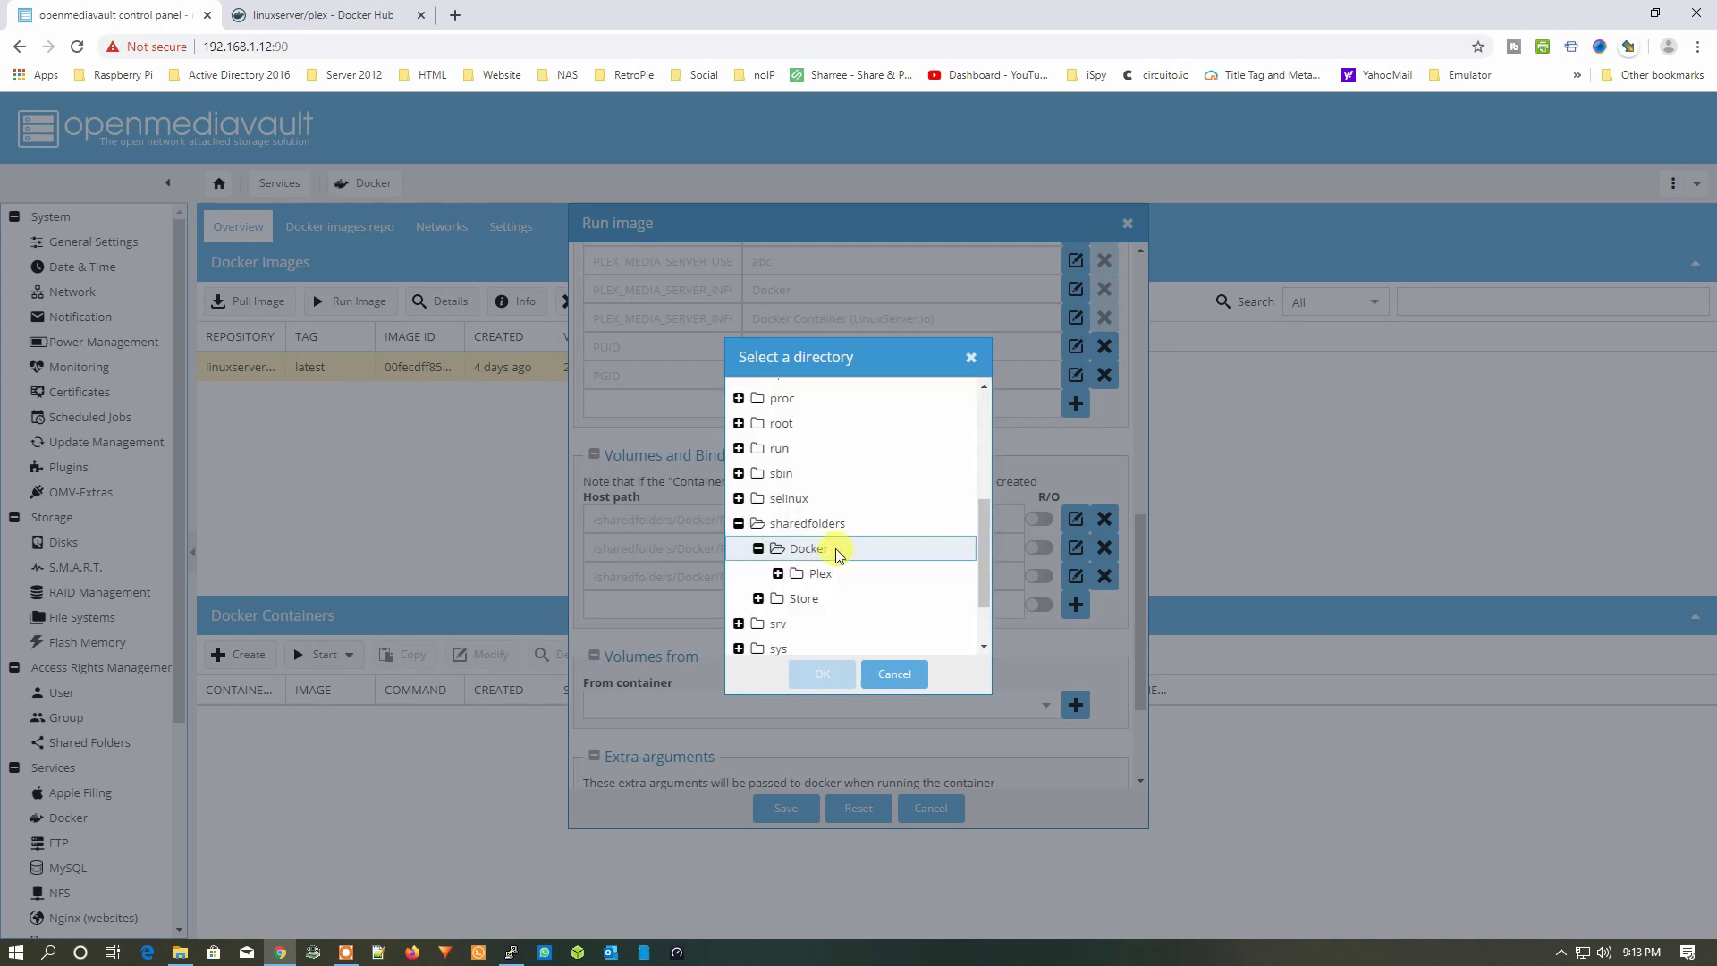
click(759, 549)
click(778, 574)
click(778, 575)
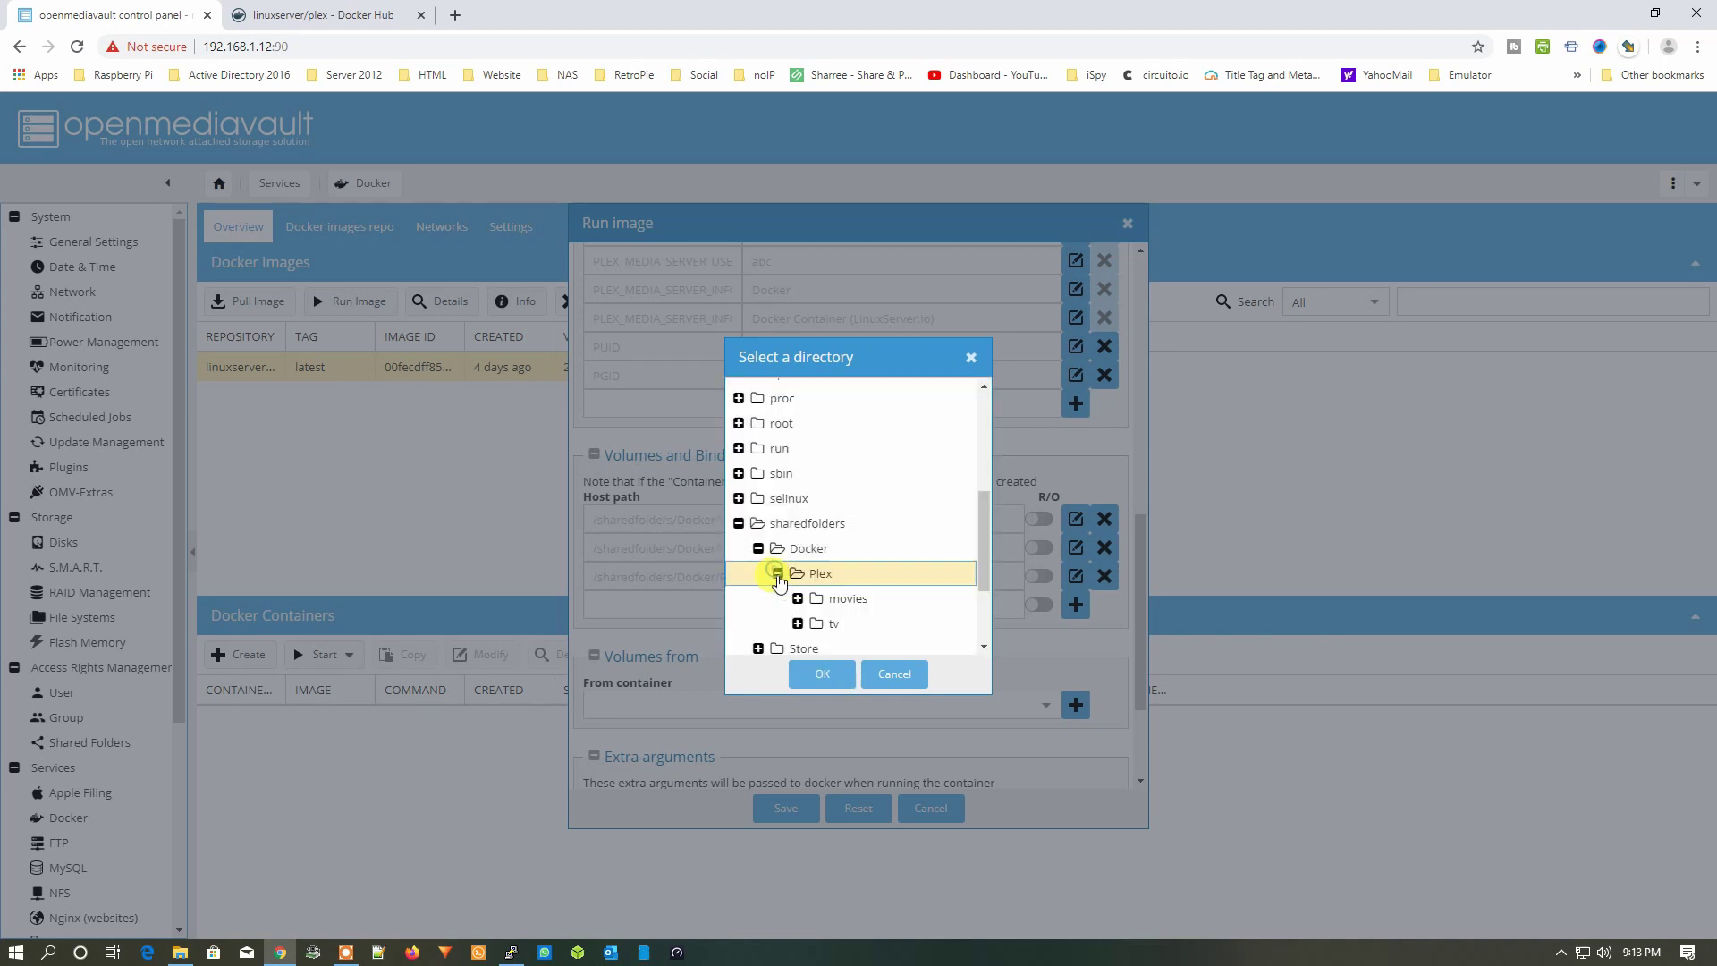
Choose the movies folder as host path, add the /movies mount, and save the container
click(840, 598)
click(830, 673)
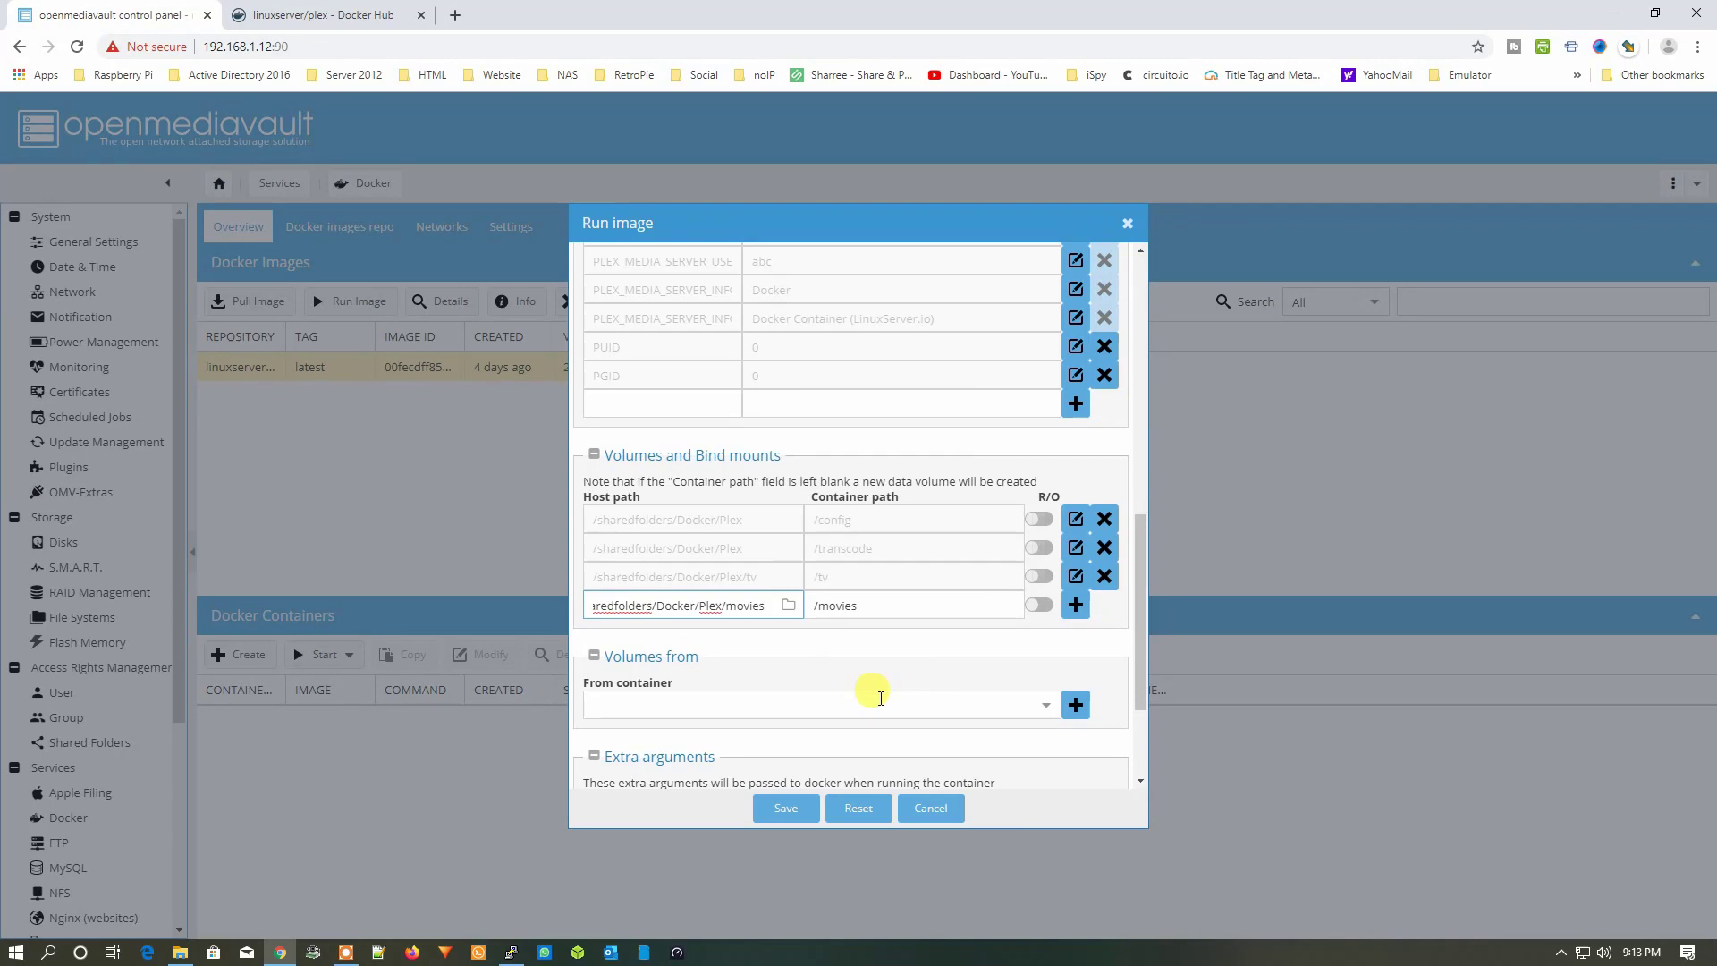
click(1076, 607)
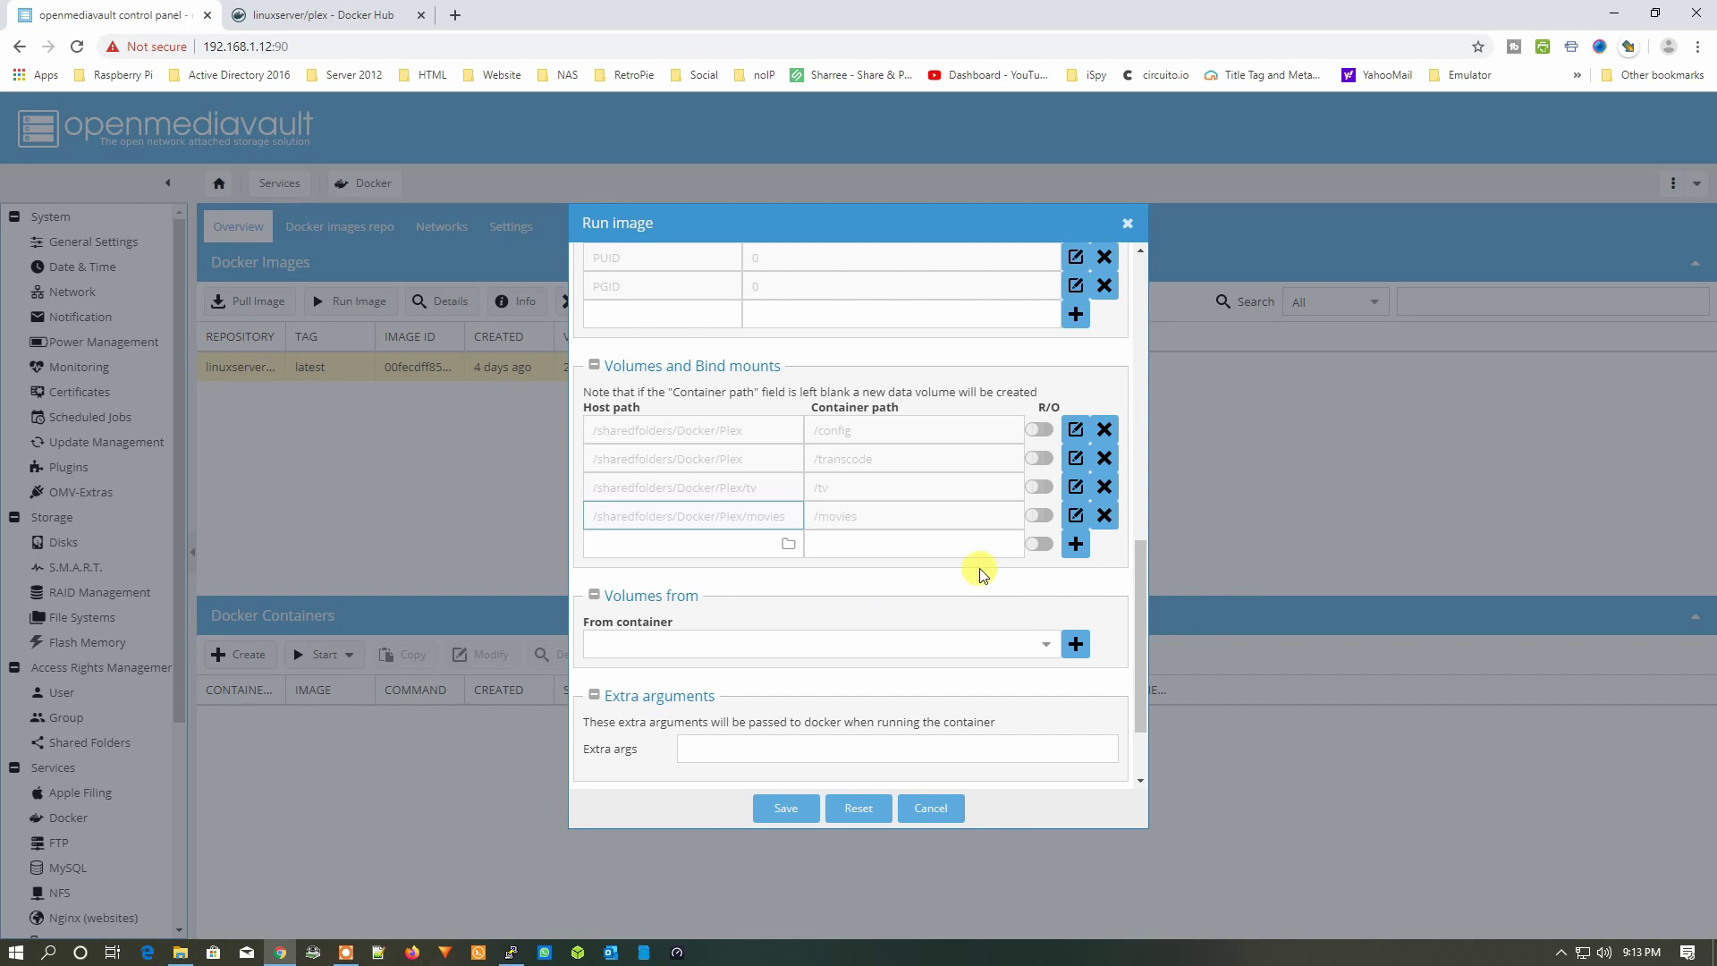
scroll(971, 571, down, 1)
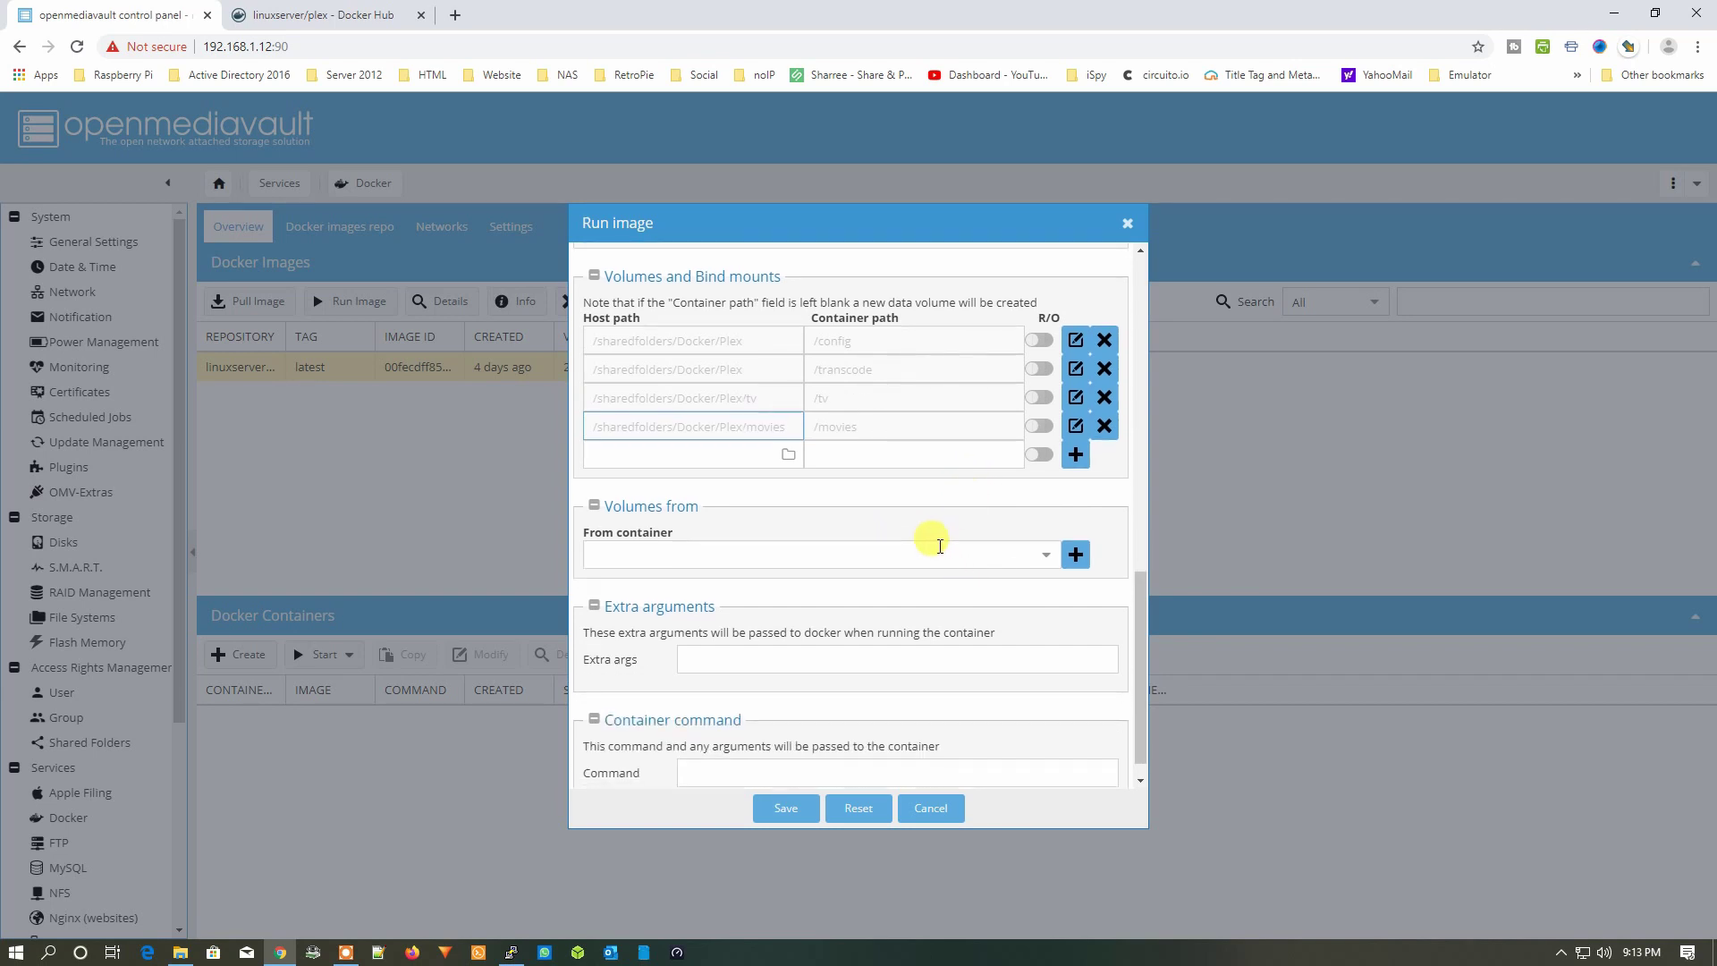
click(791, 808)
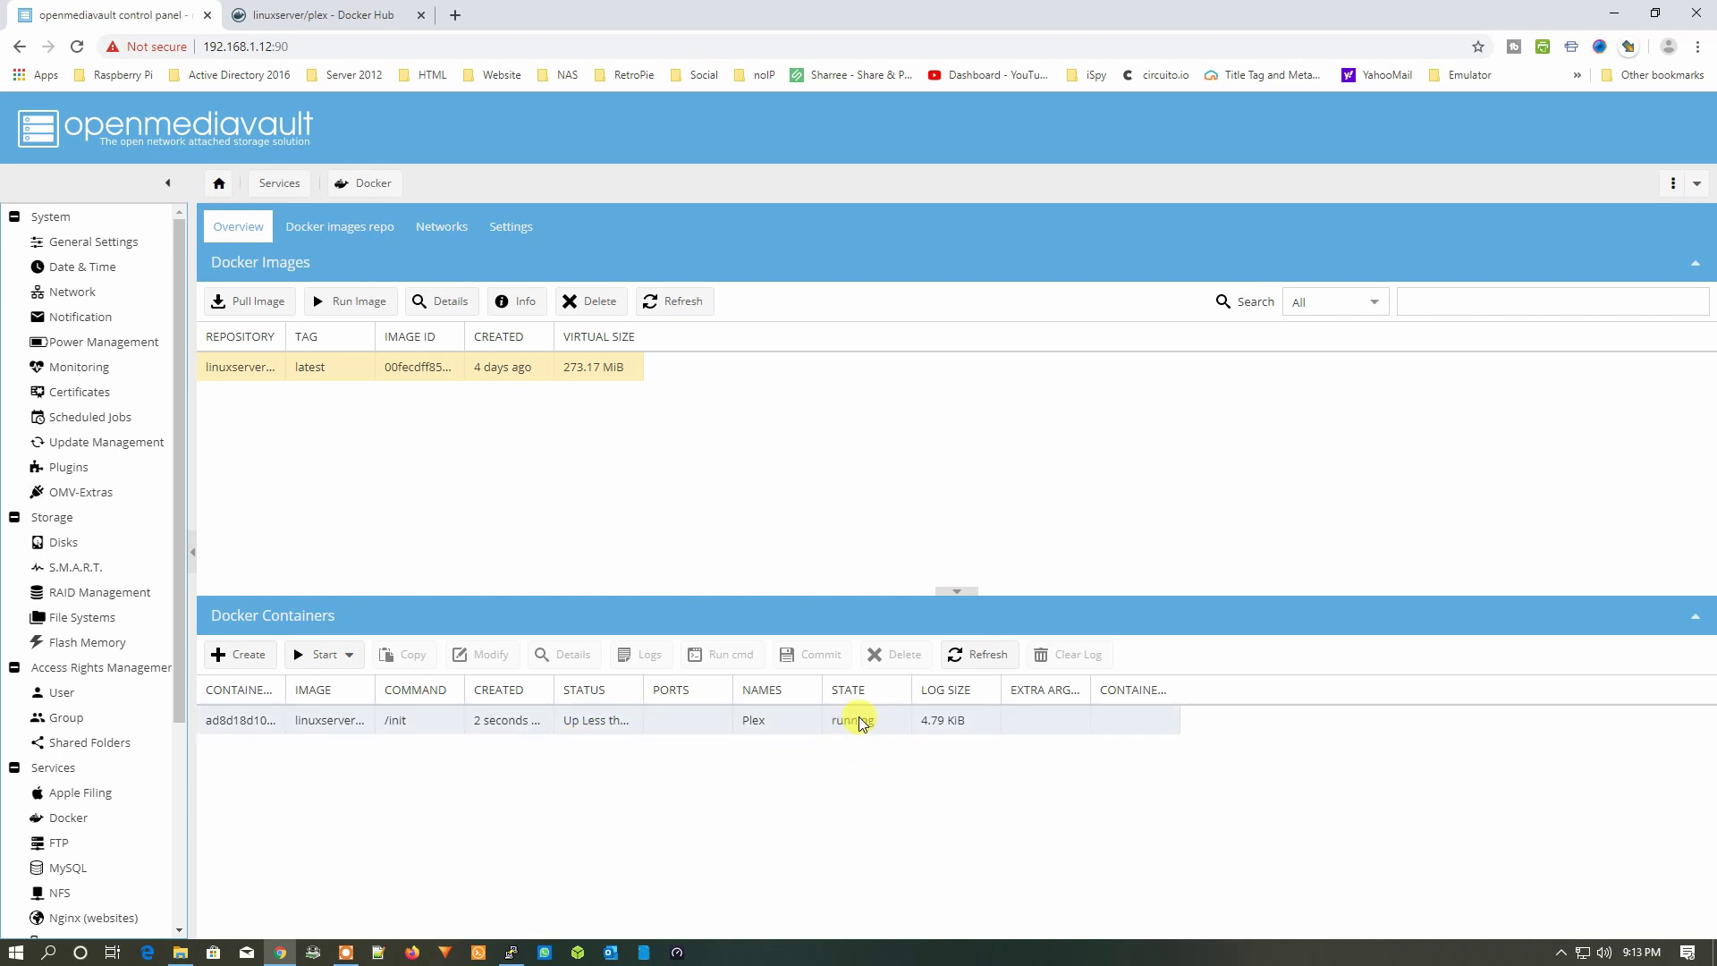
Start the Plex container from the Docker Containers list
click(535, 725)
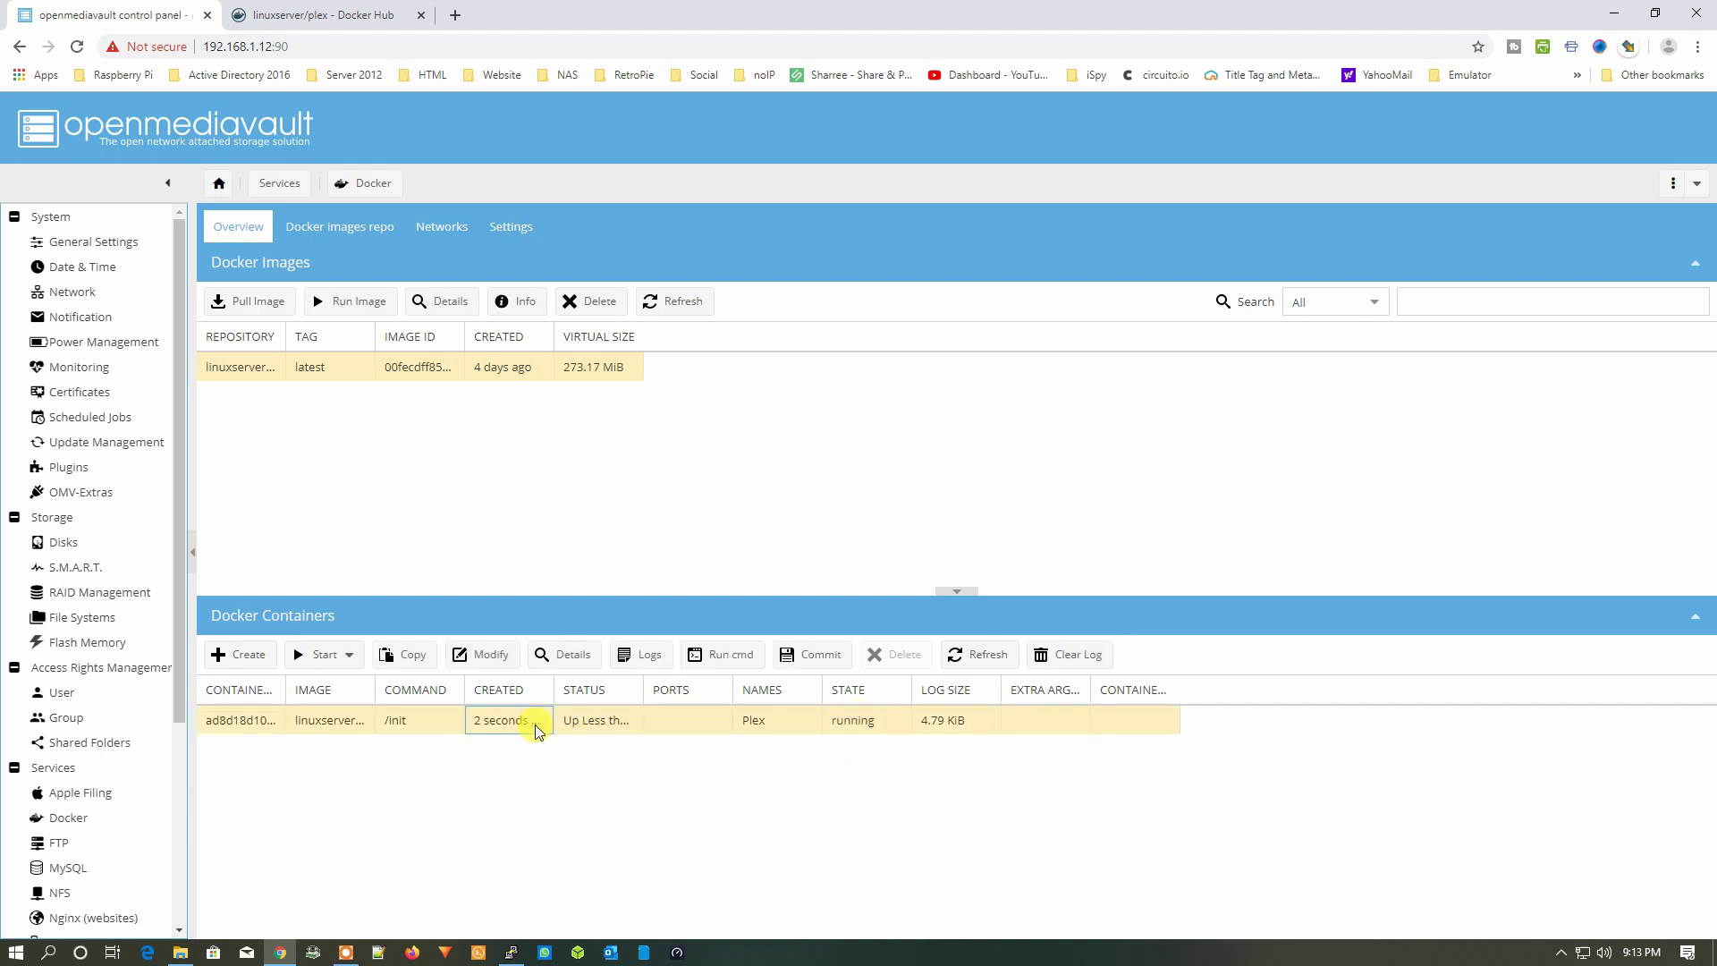
click(337, 657)
click(337, 689)
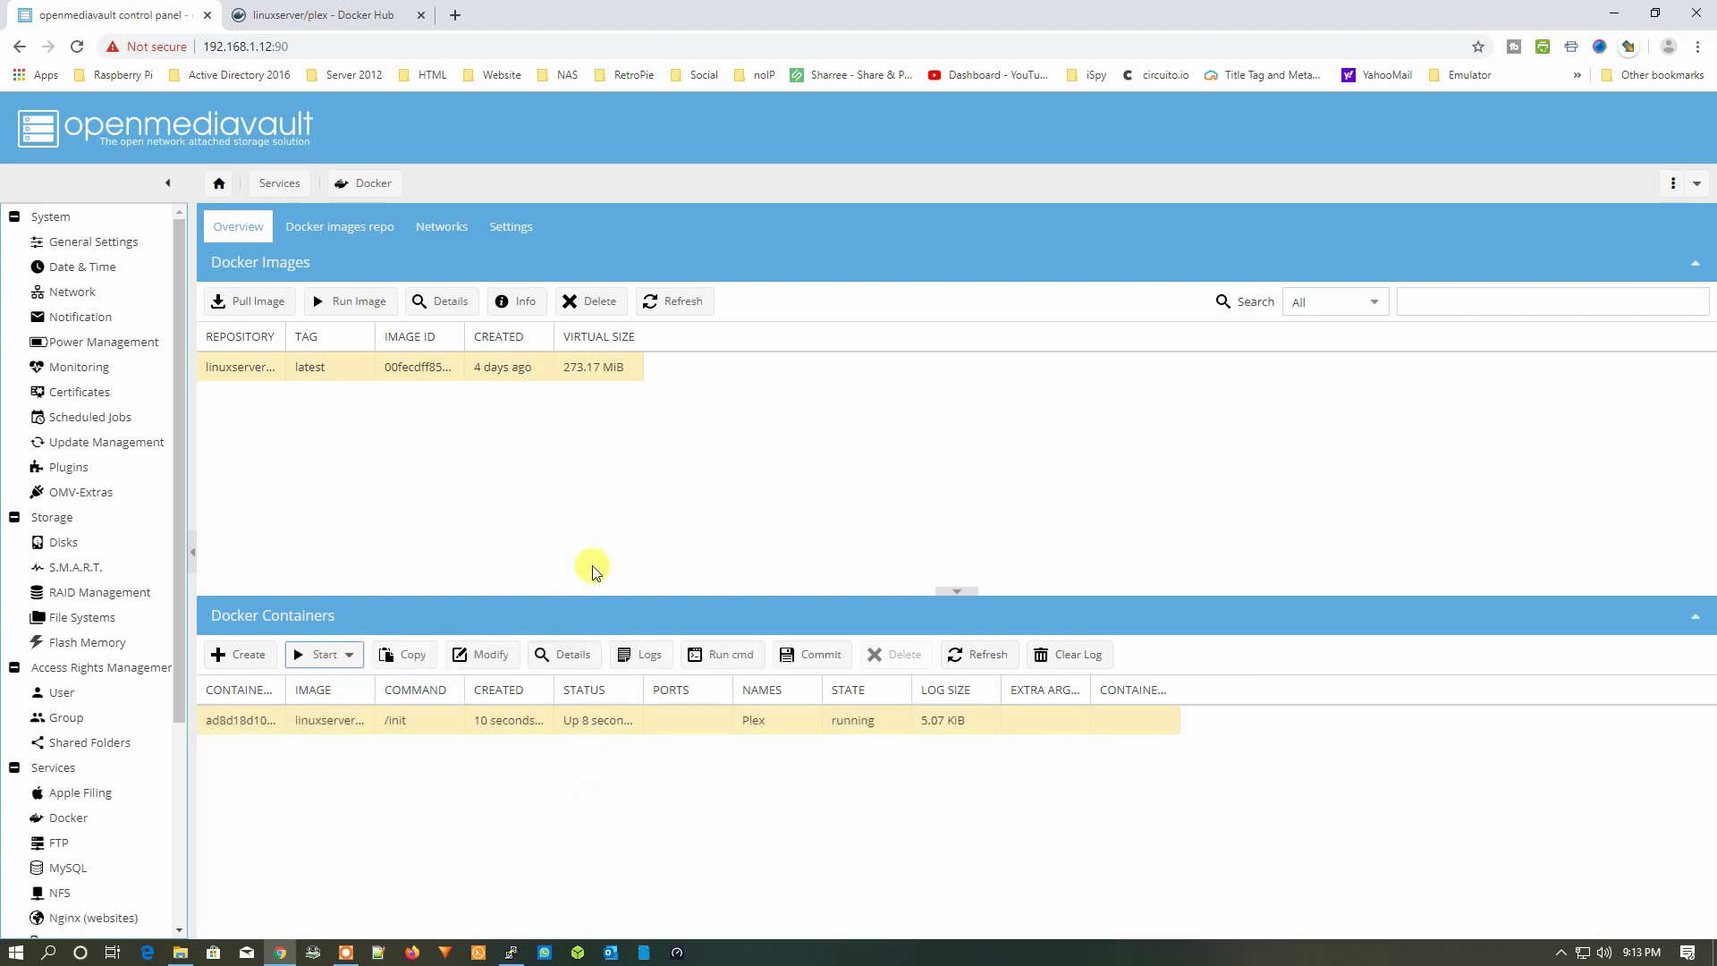
key(ctrl+Tab)
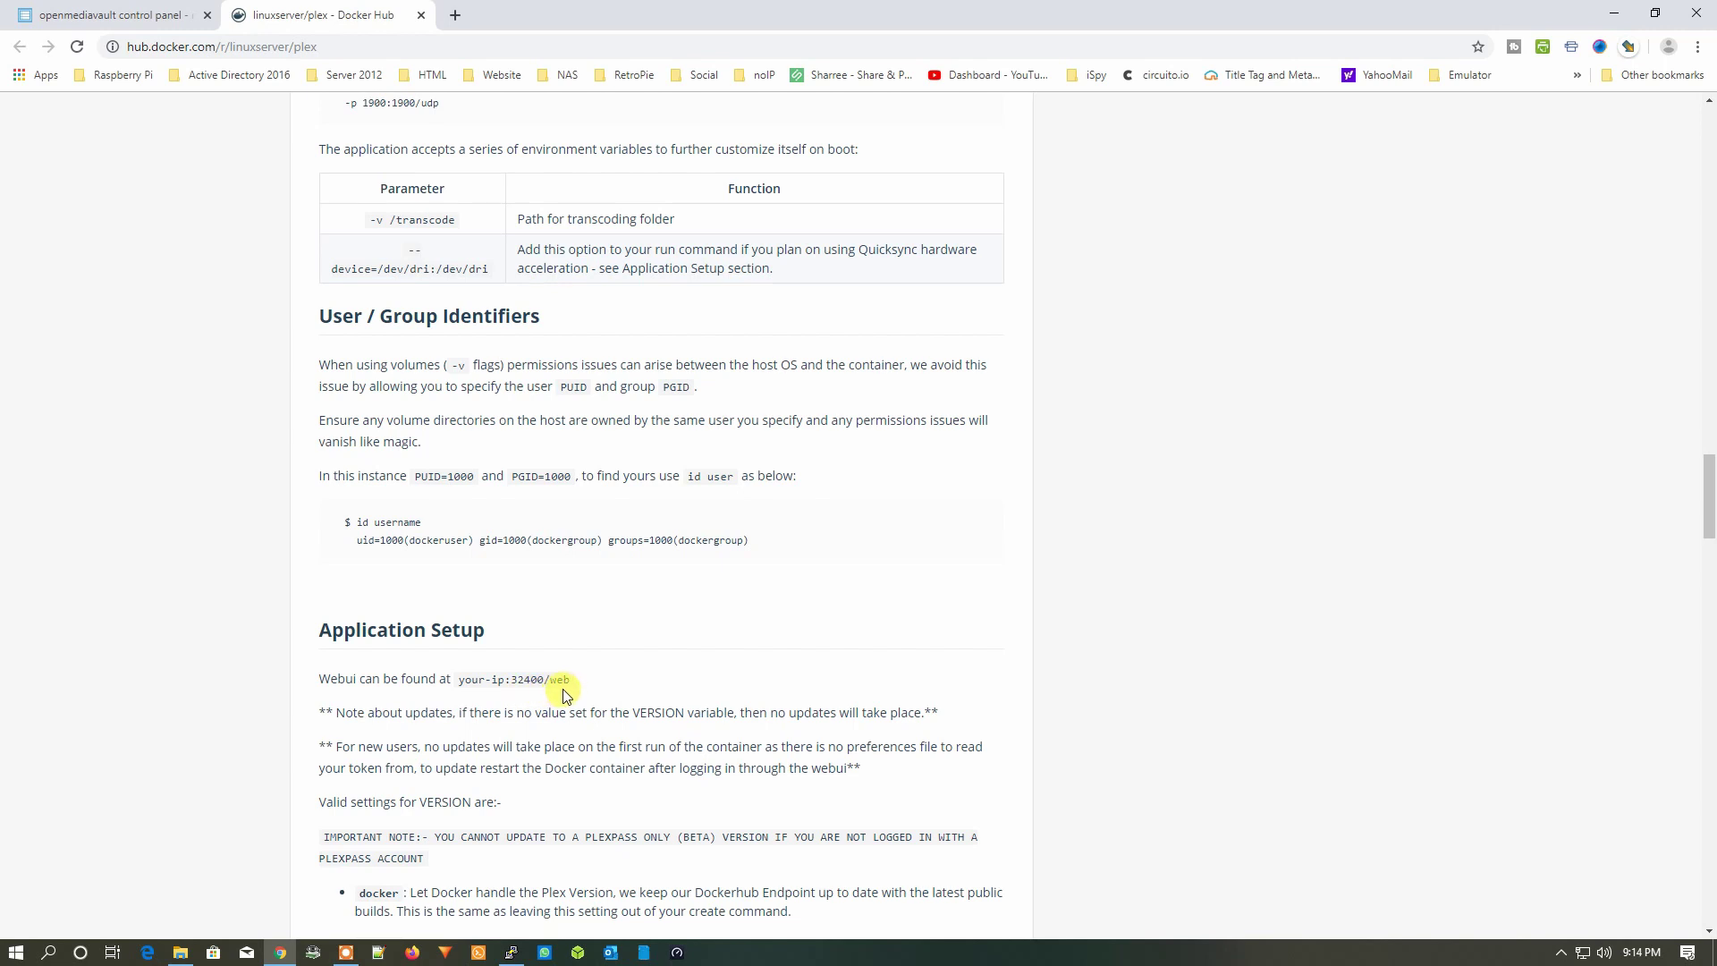
Highlight 32400/web in the Plex web UI address under Application Setup
drag(575, 682, 537, 683)
right_click(533, 681)
Copy 32400/web and load 192.168.1.12:32400/web in a new browser tab
click(573, 695)
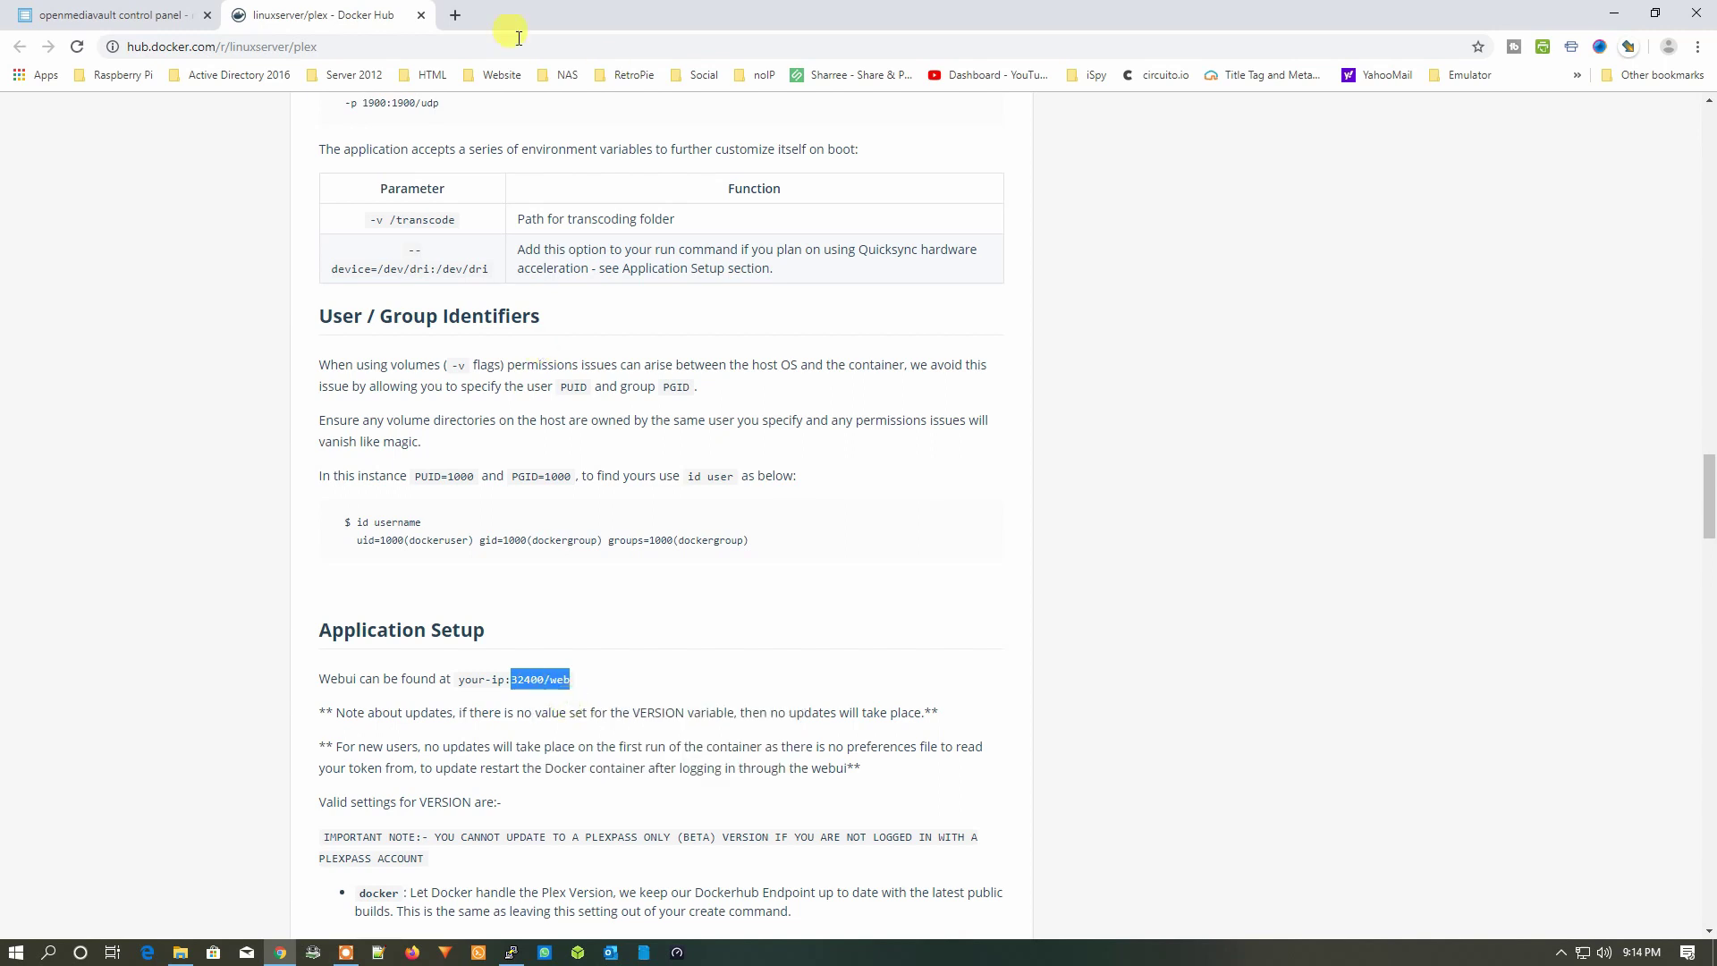
click(456, 15)
text(192.168.1)
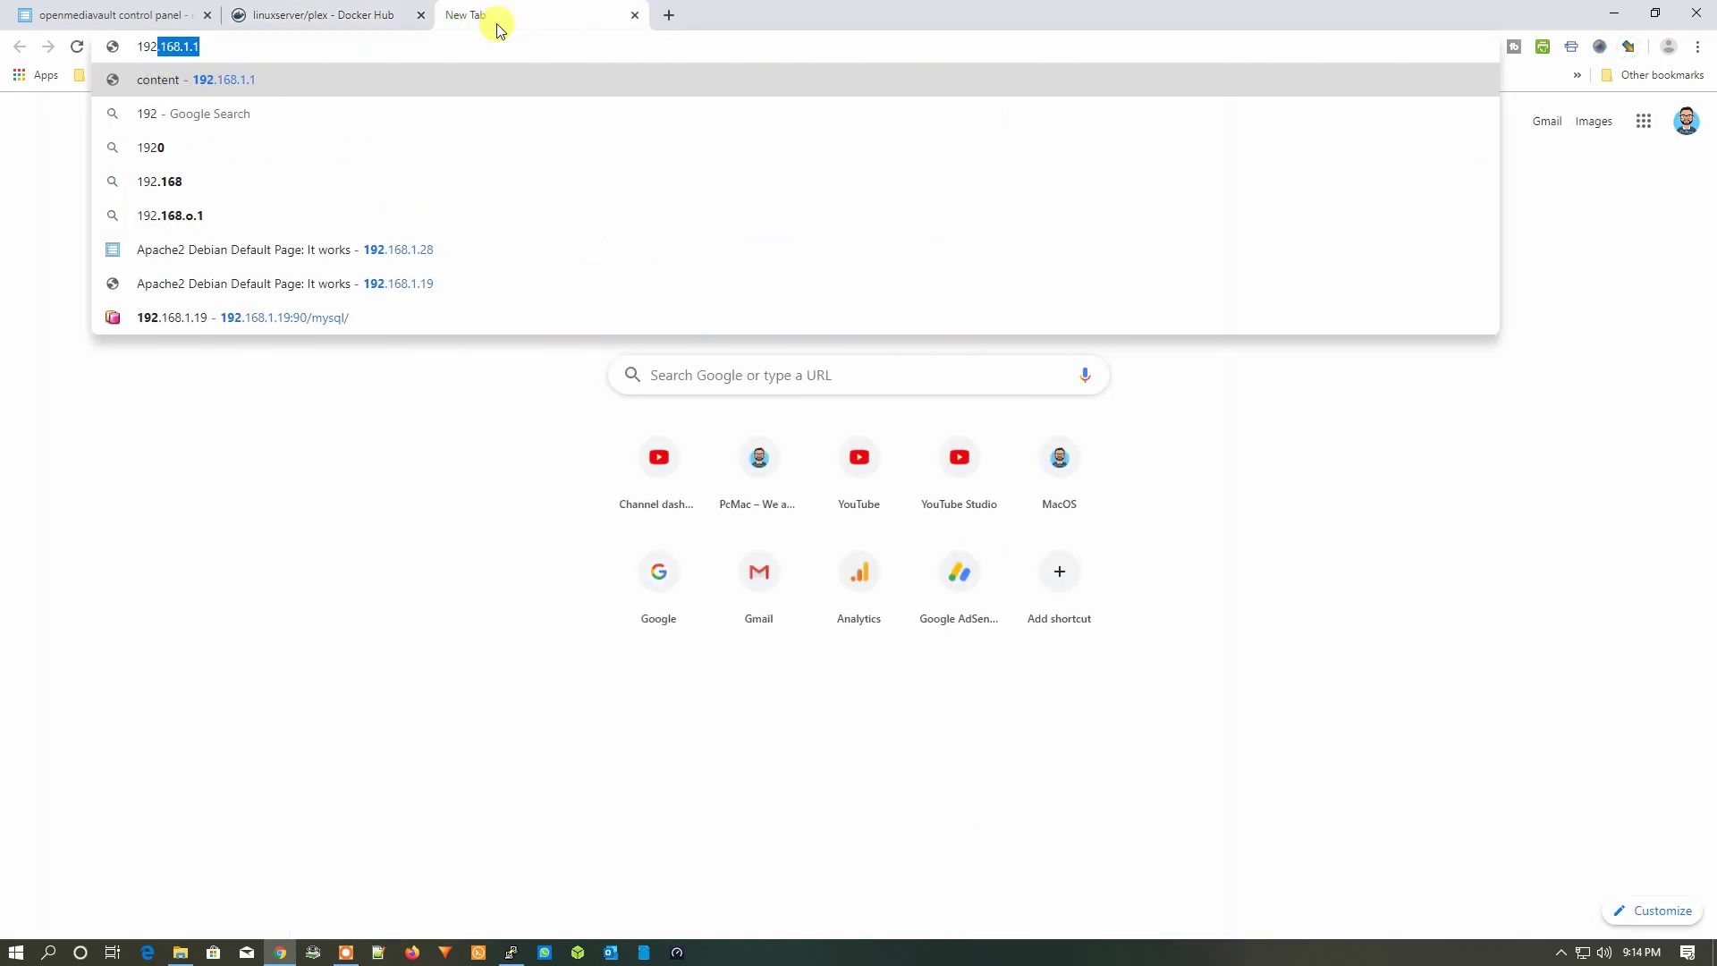
text(.1)
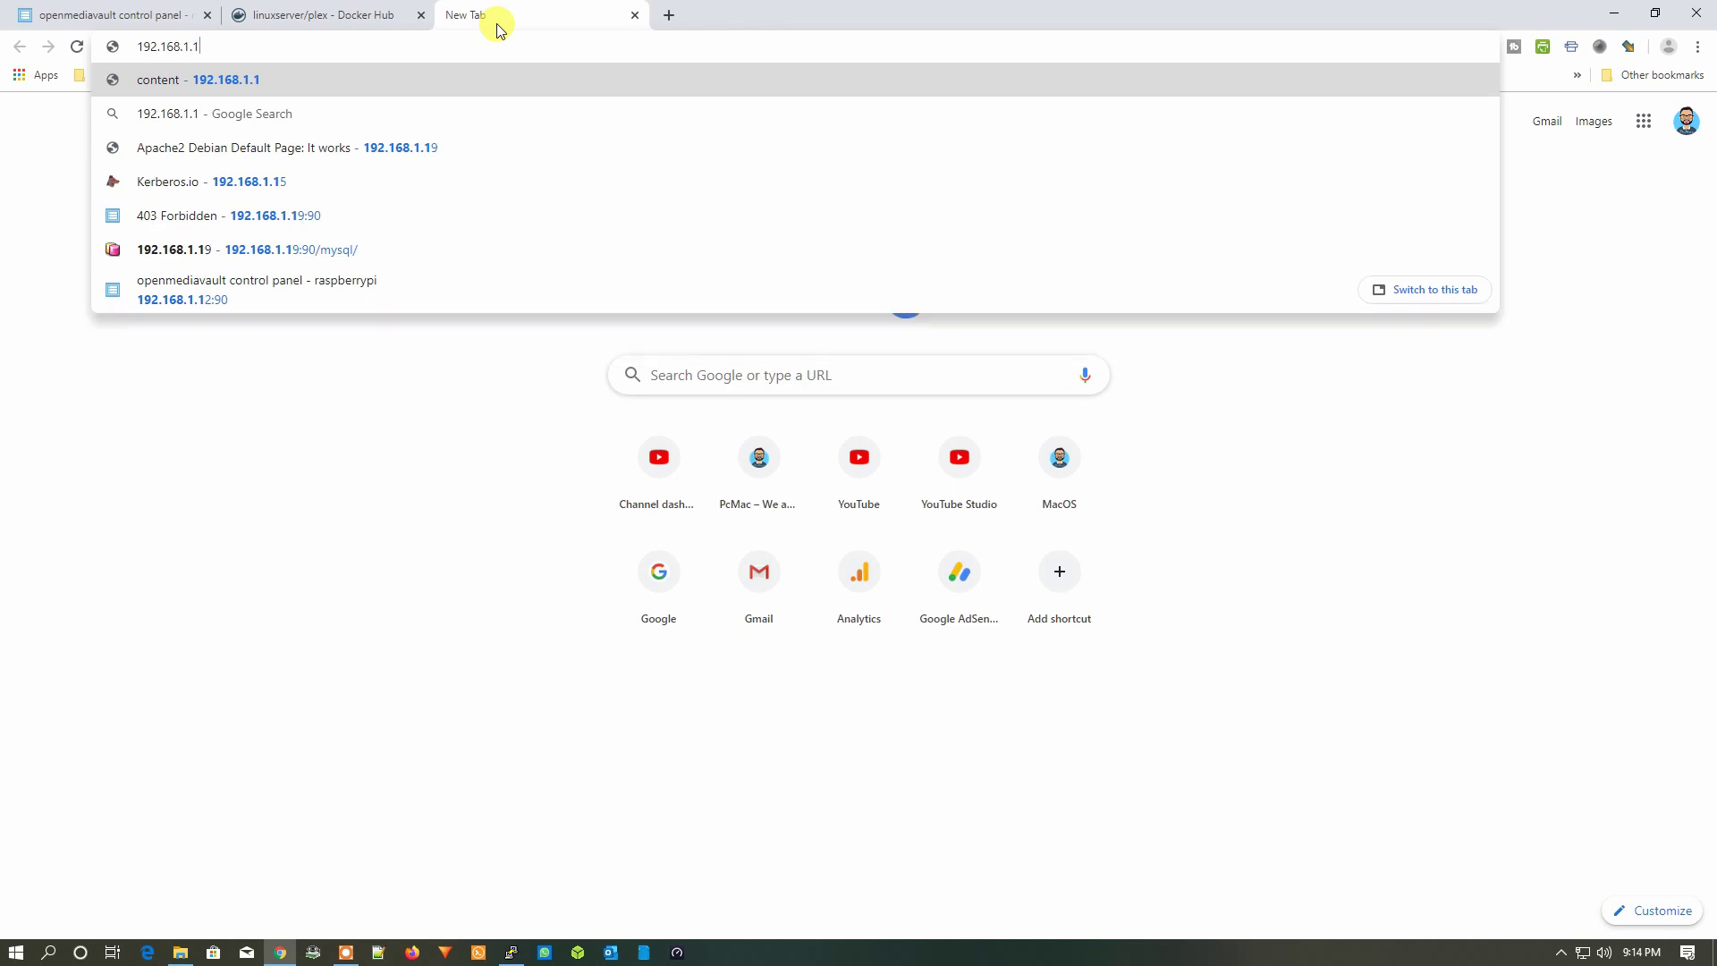
text(2:)
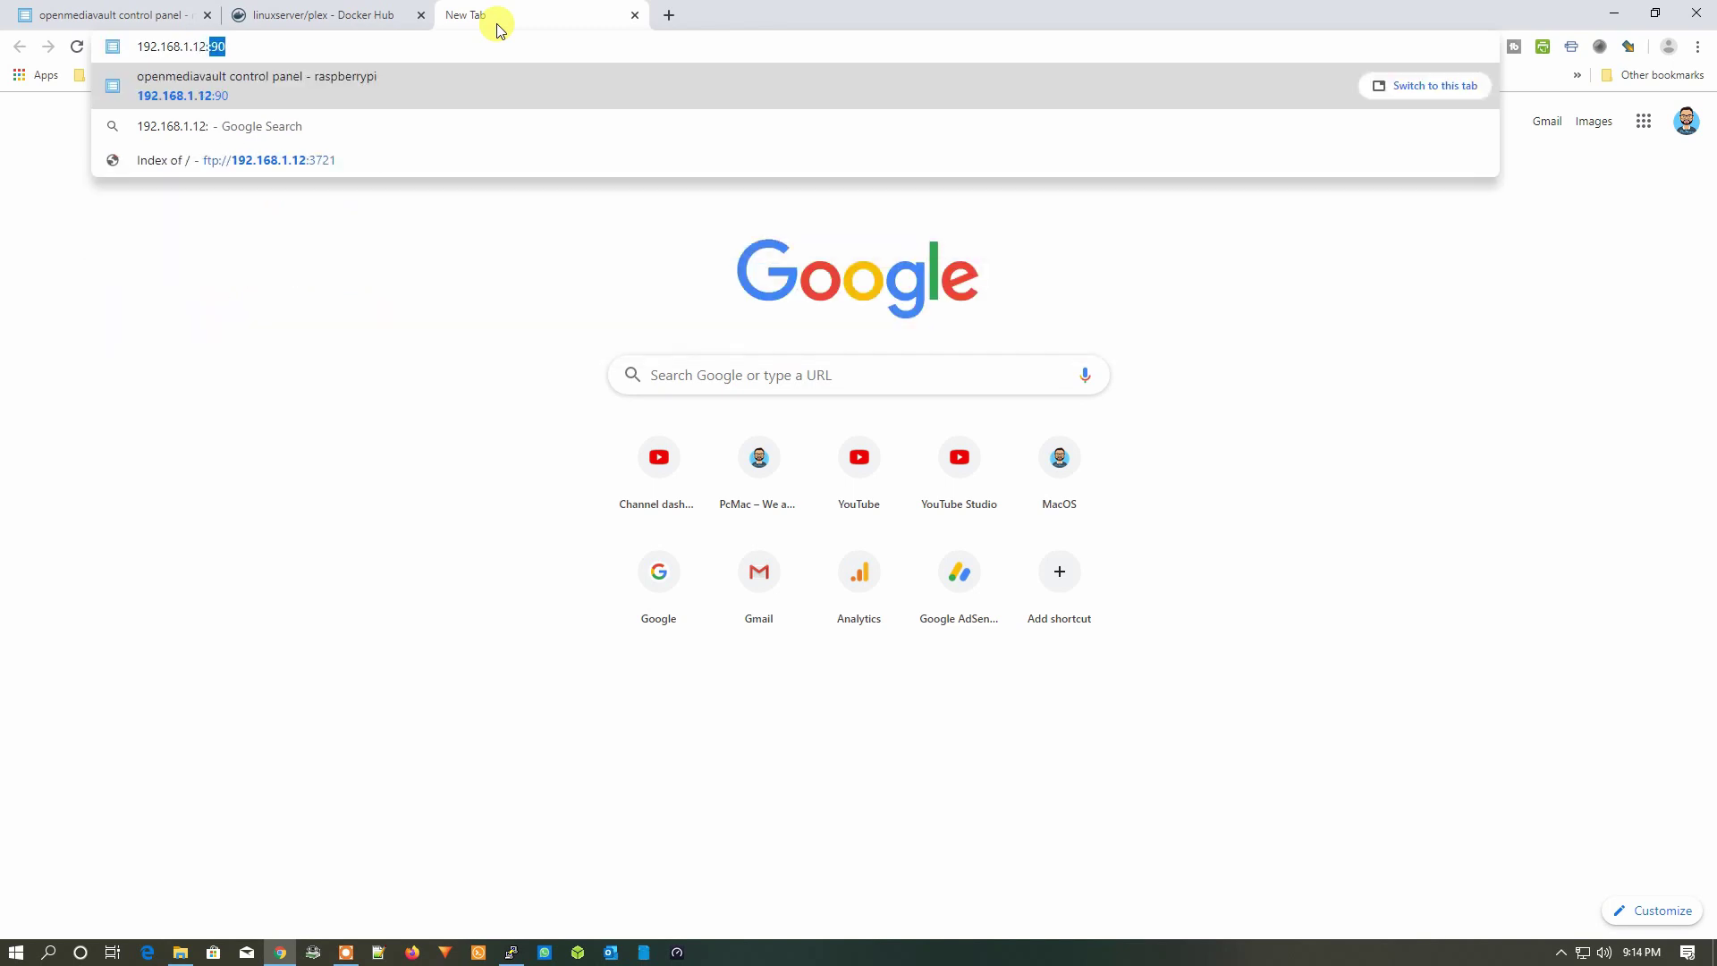
key(ctrl+v)
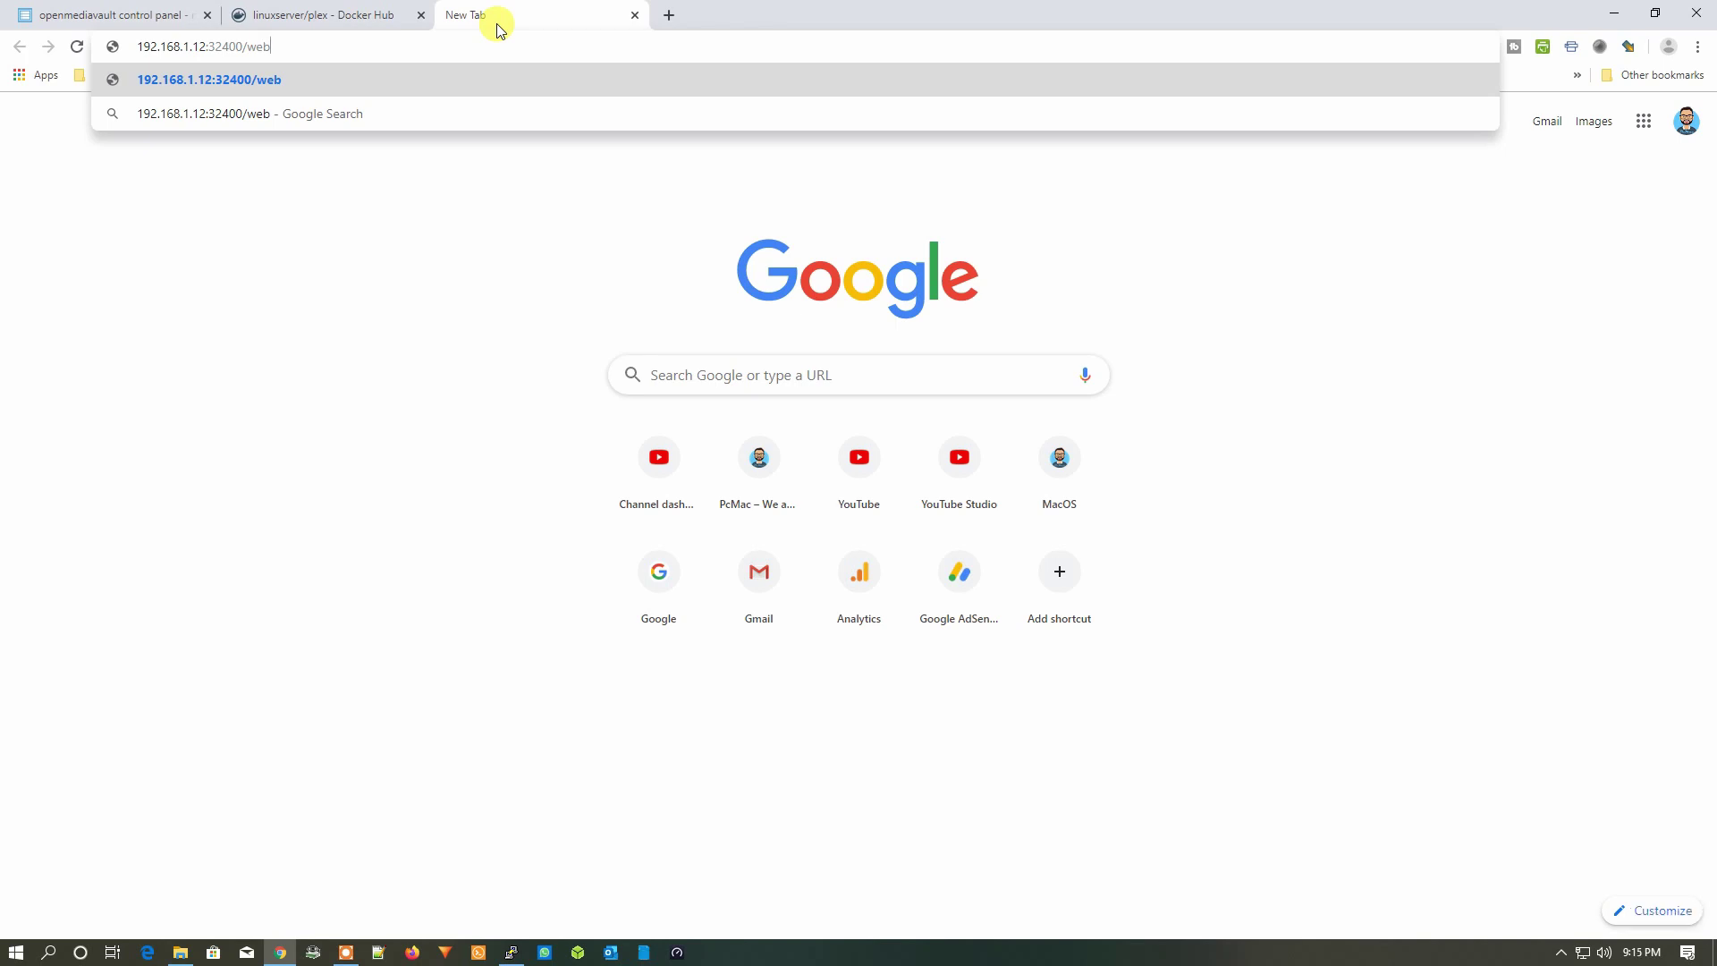
key(Return)
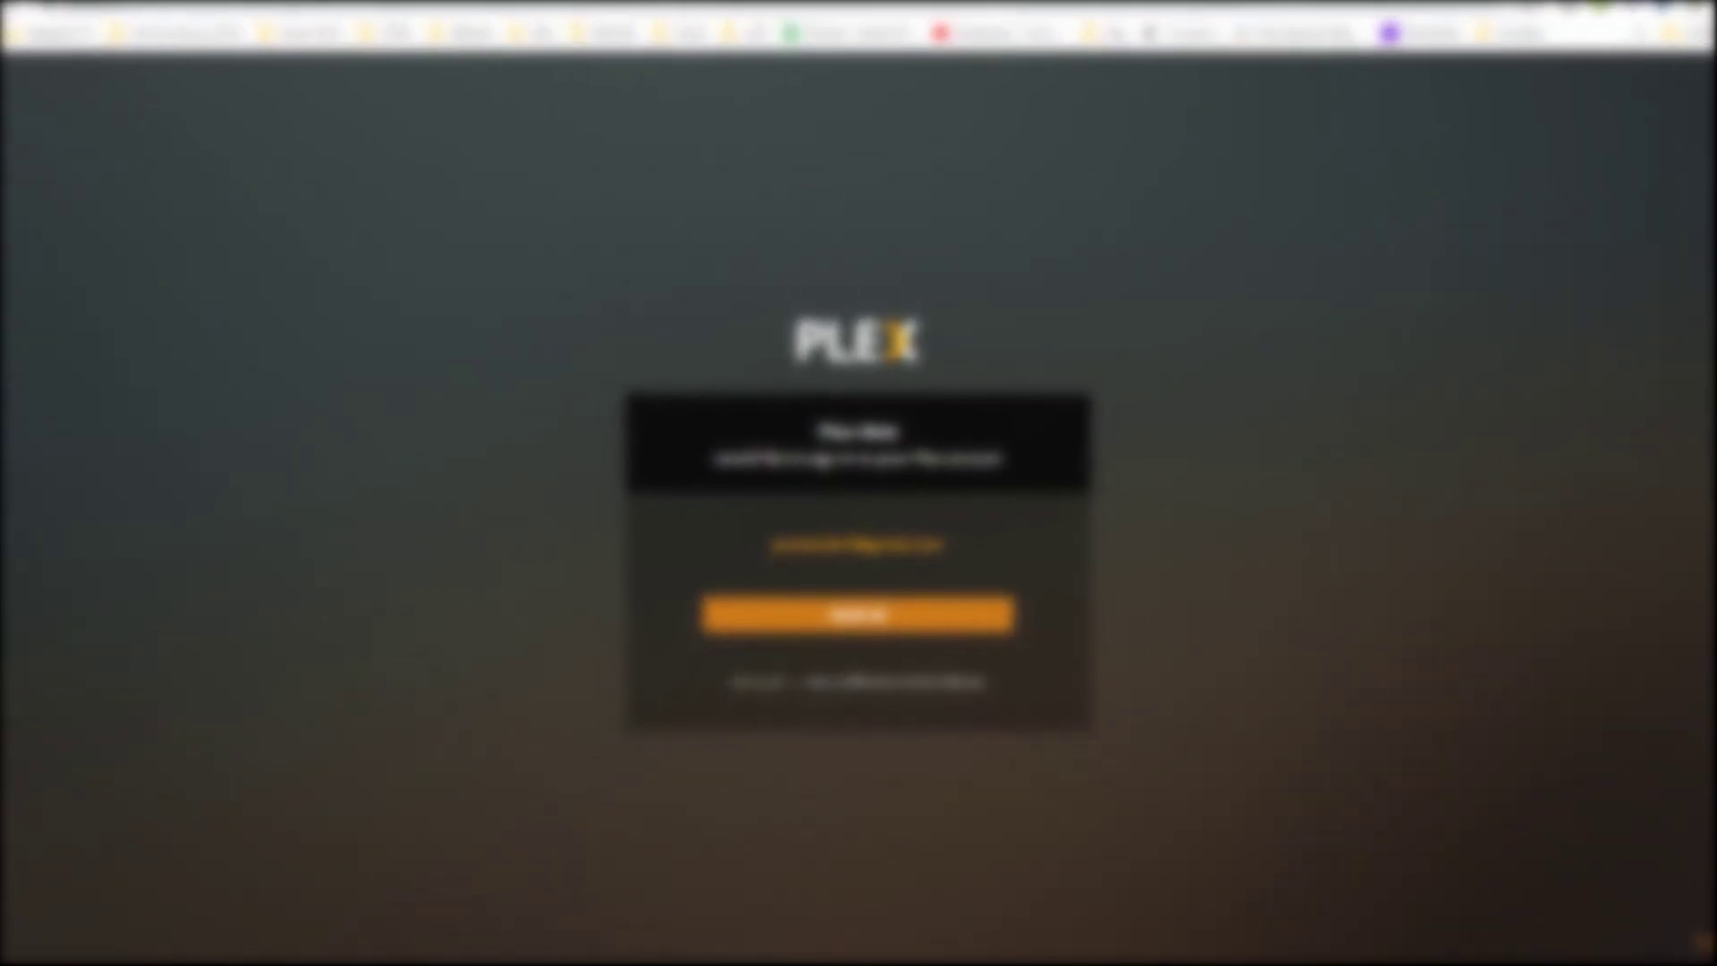
Sign in to Plex and dismiss the introduction and Plex Pass promotion
click(912, 614)
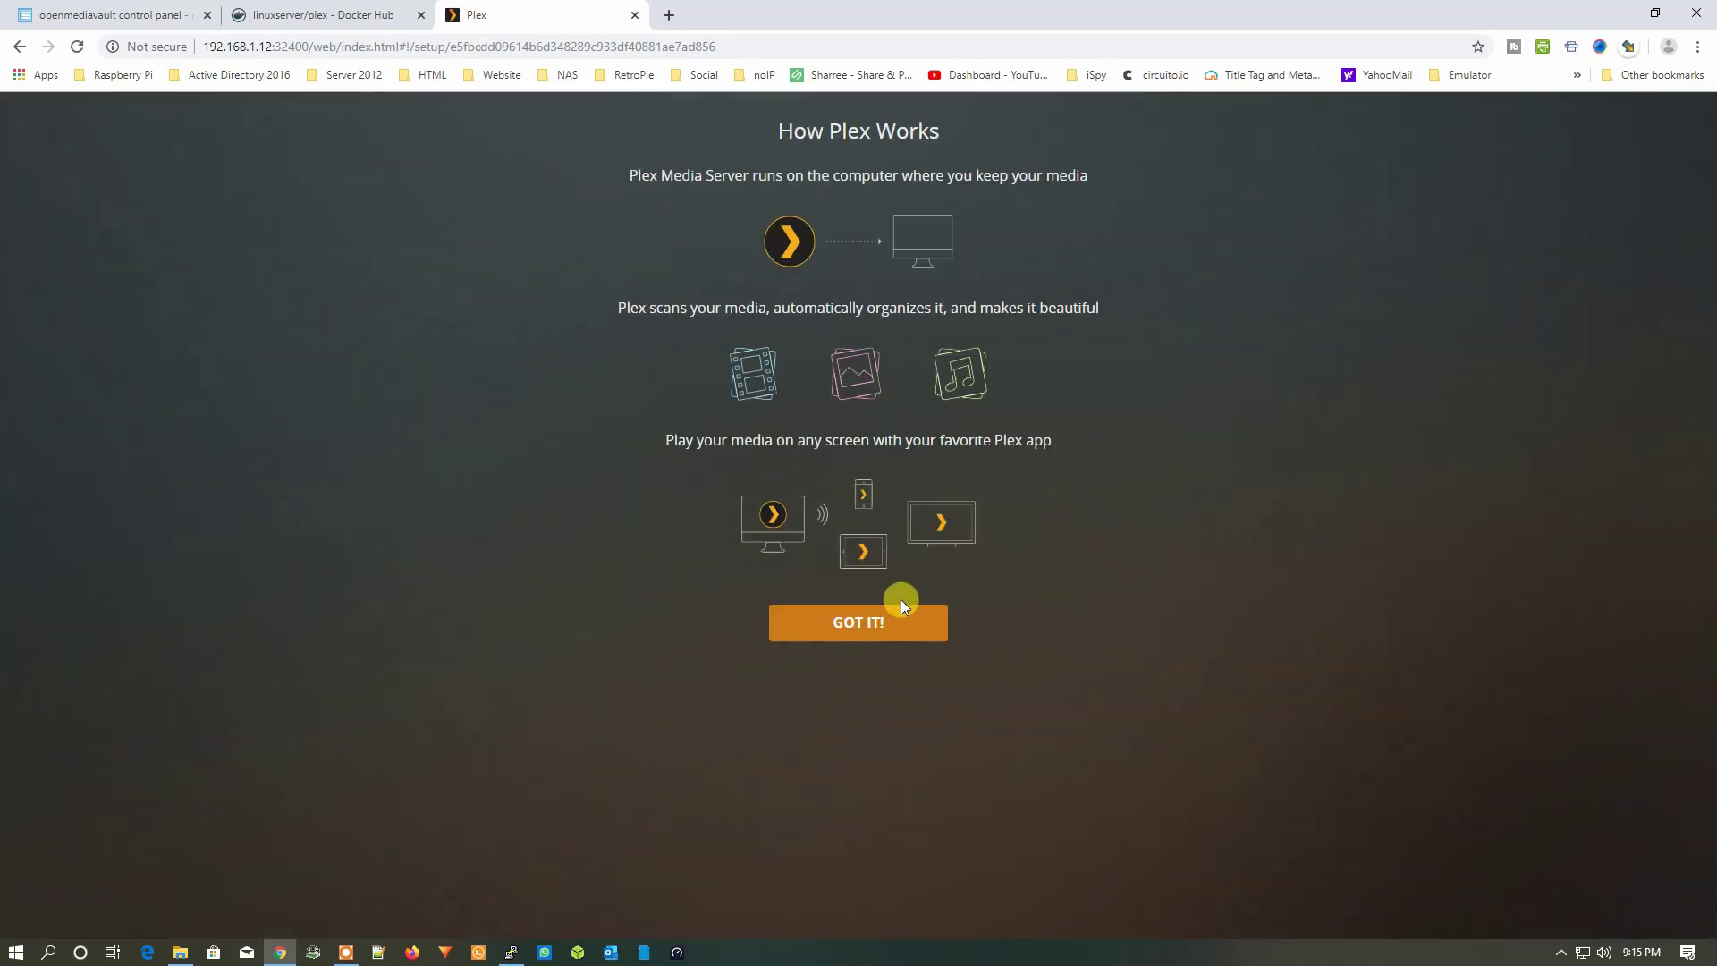
click(903, 617)
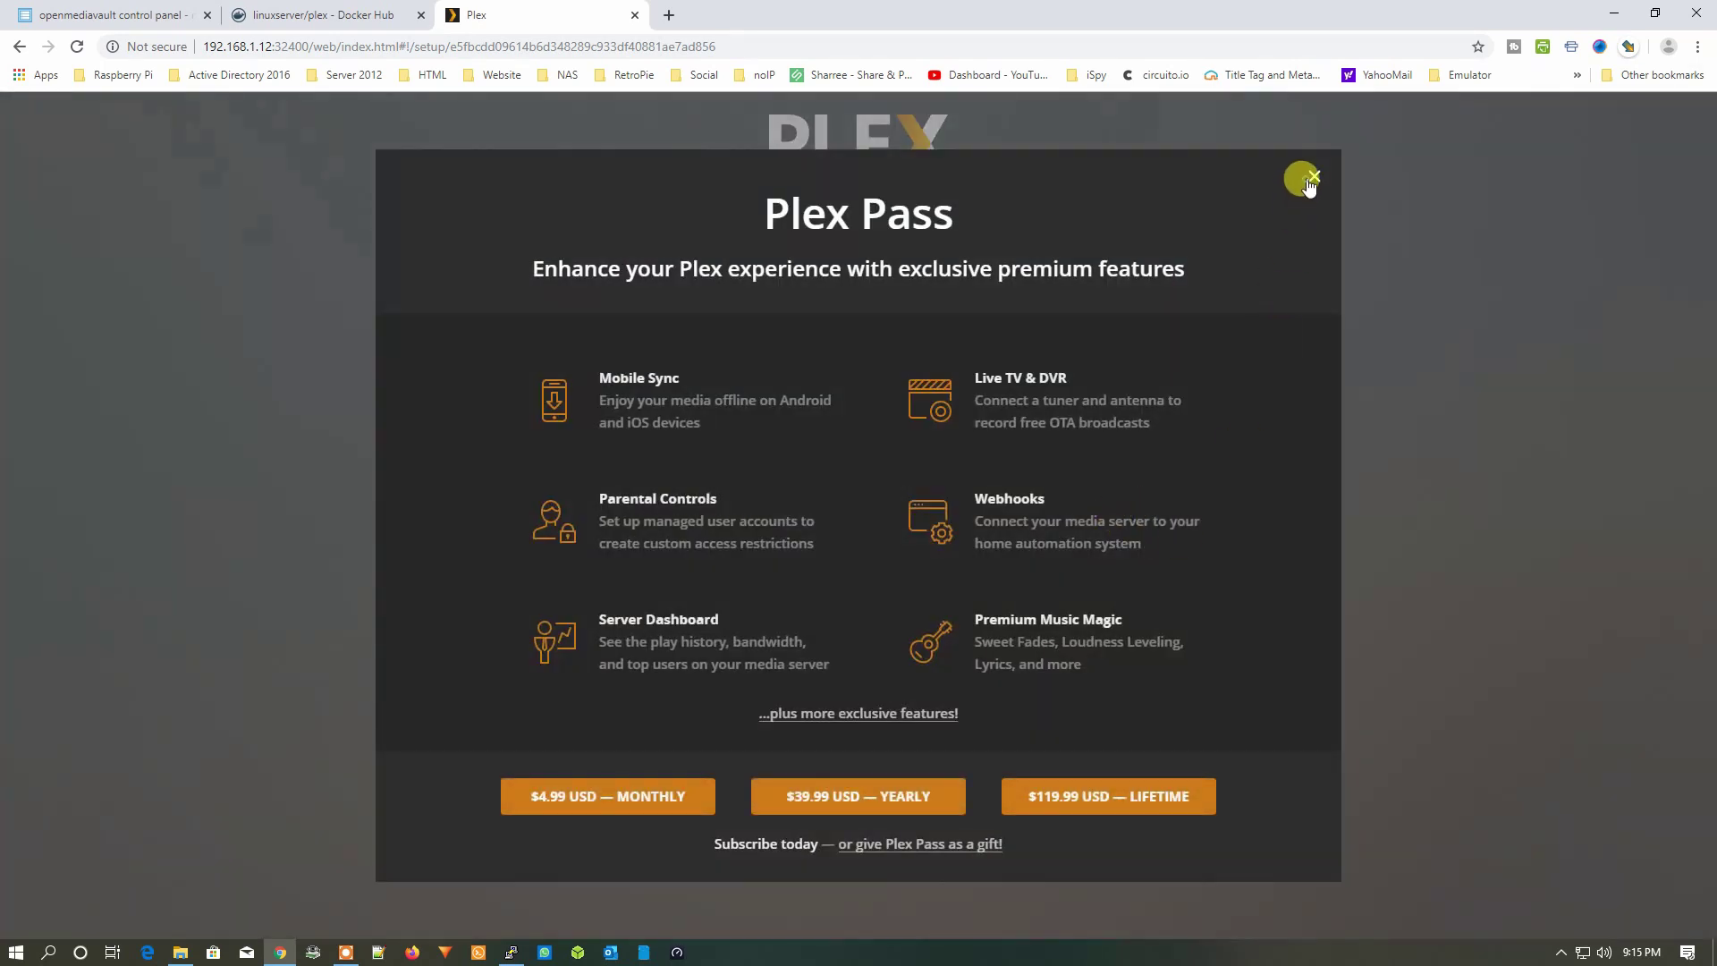
click(1312, 181)
Name the server PcMac, turn off outside-home media access, and continue to Media Library
double_click(793, 436)
text(Plex)
double_click(755, 453)
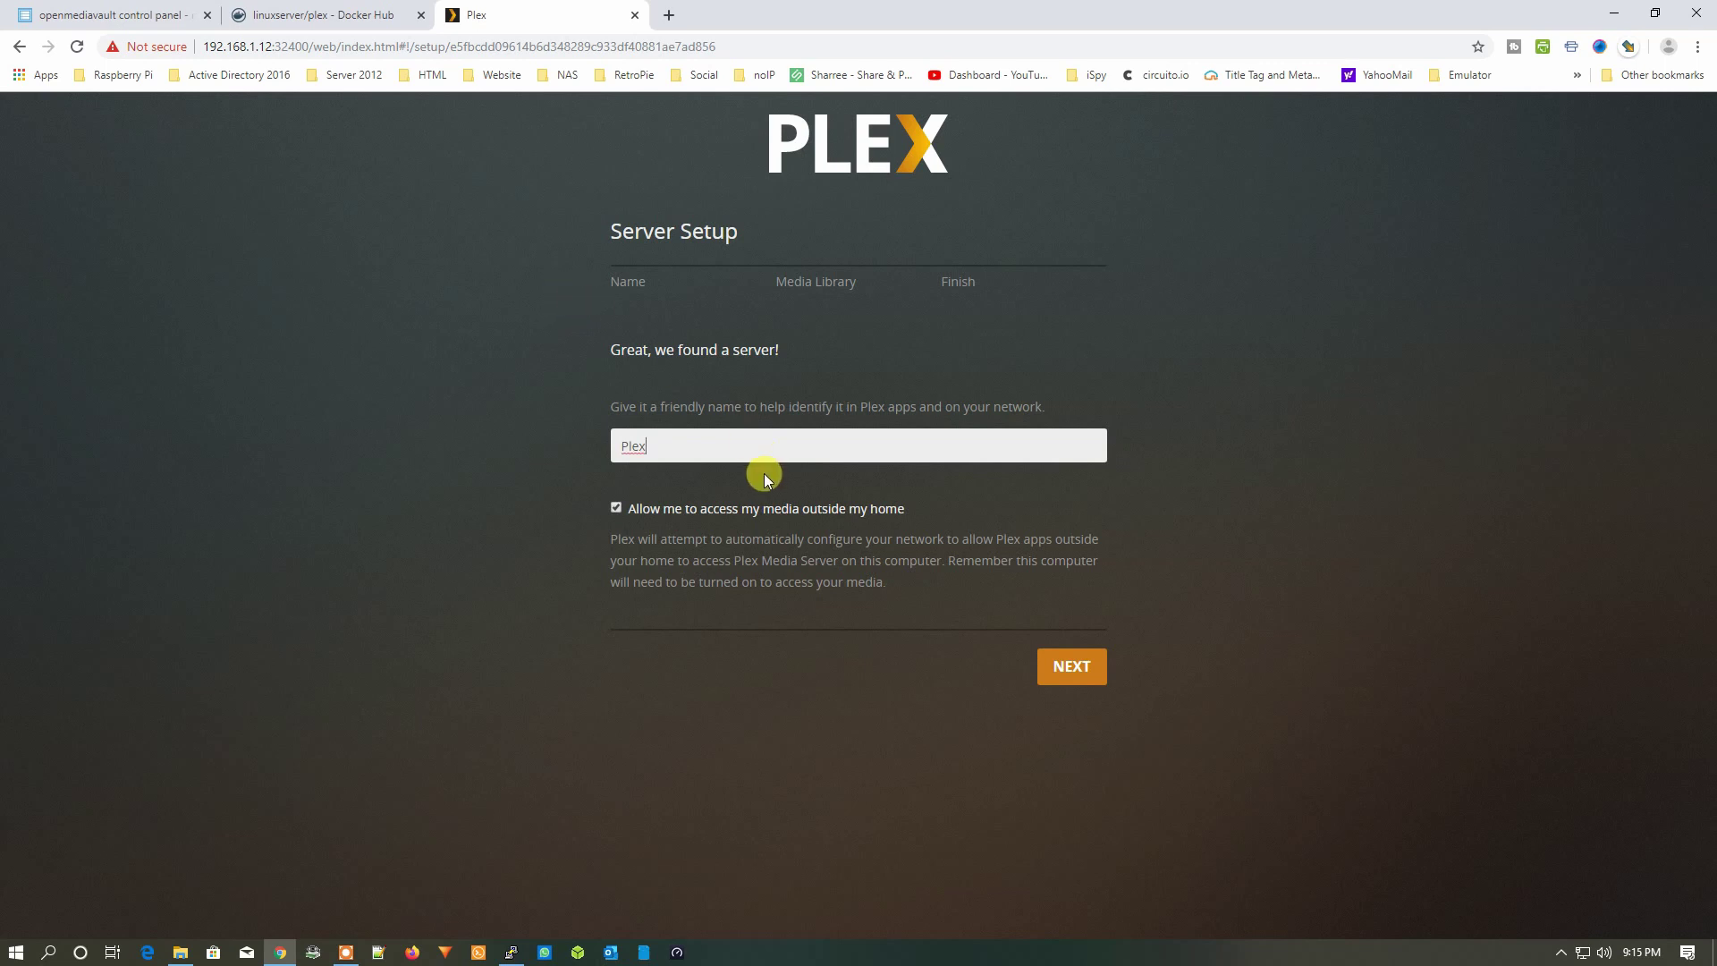
text(PcMac)
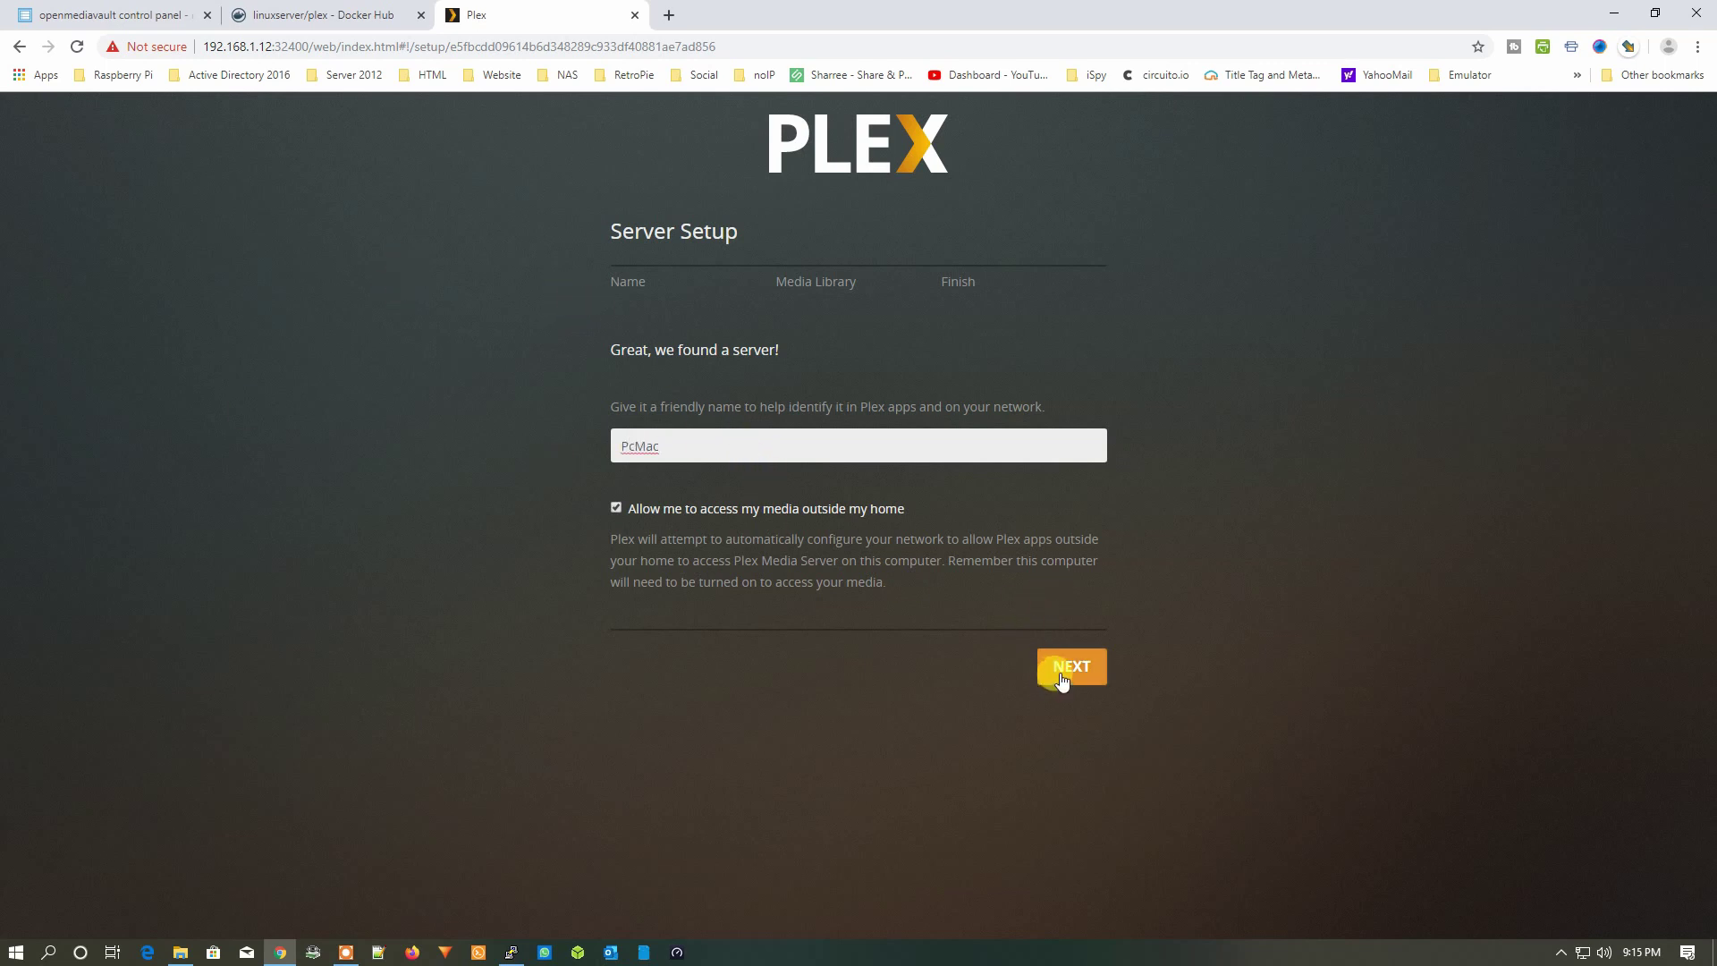
click(615, 508)
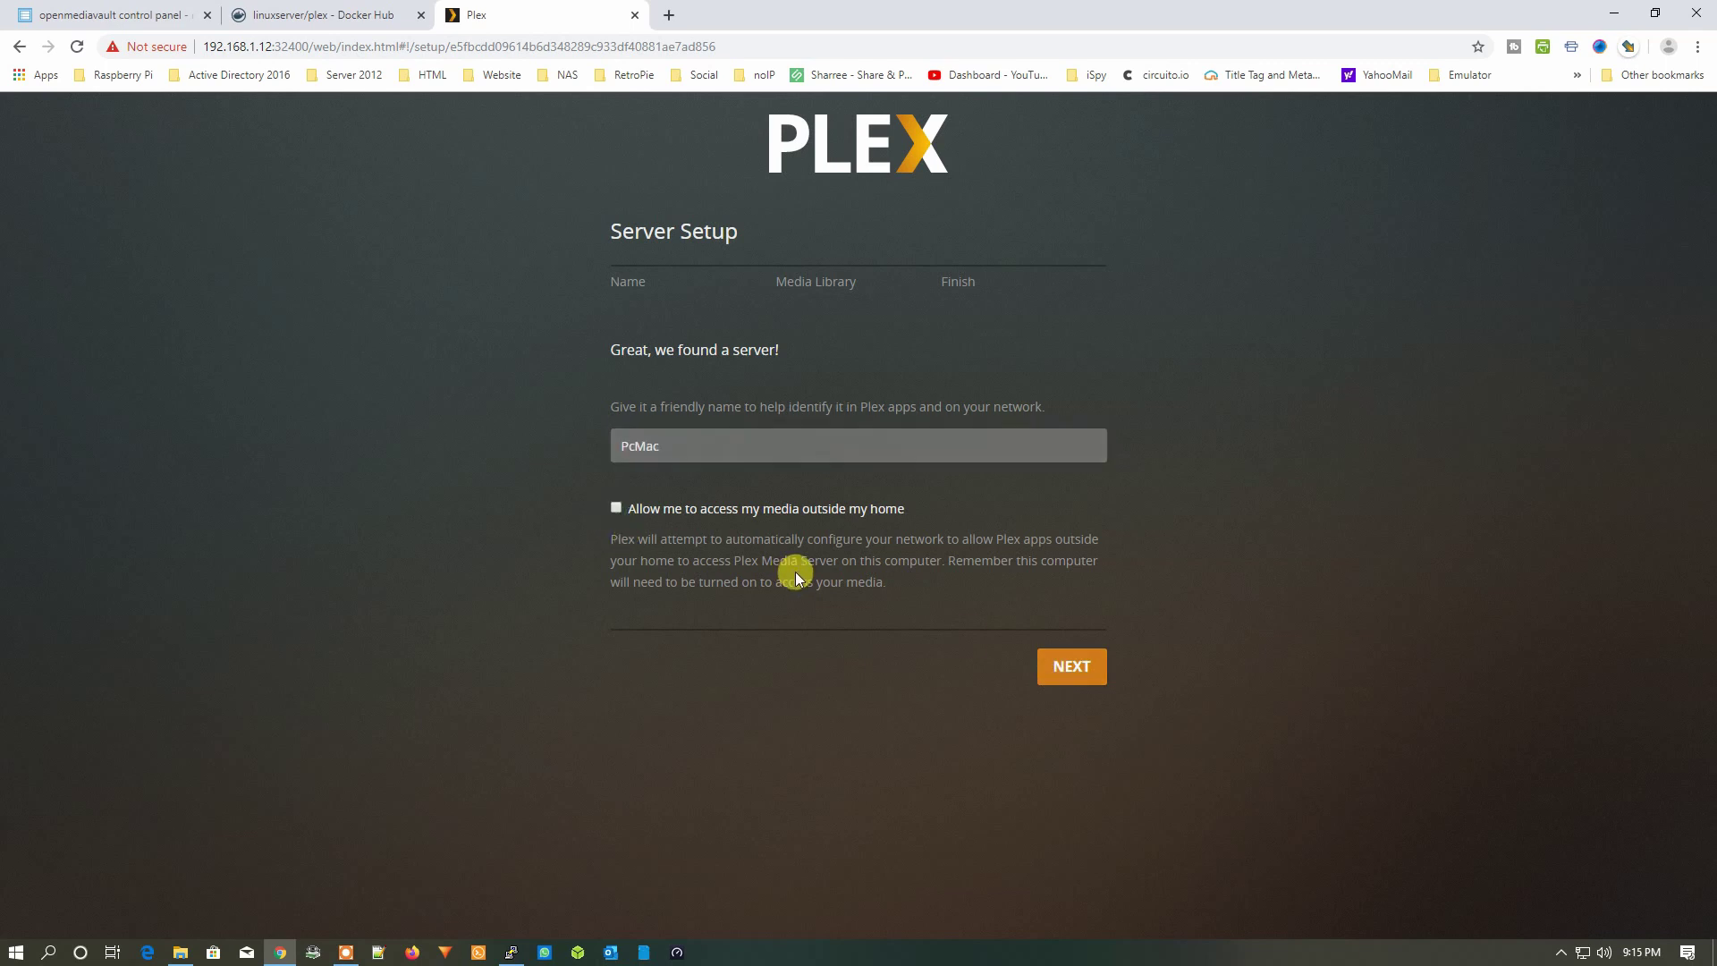
click(1074, 669)
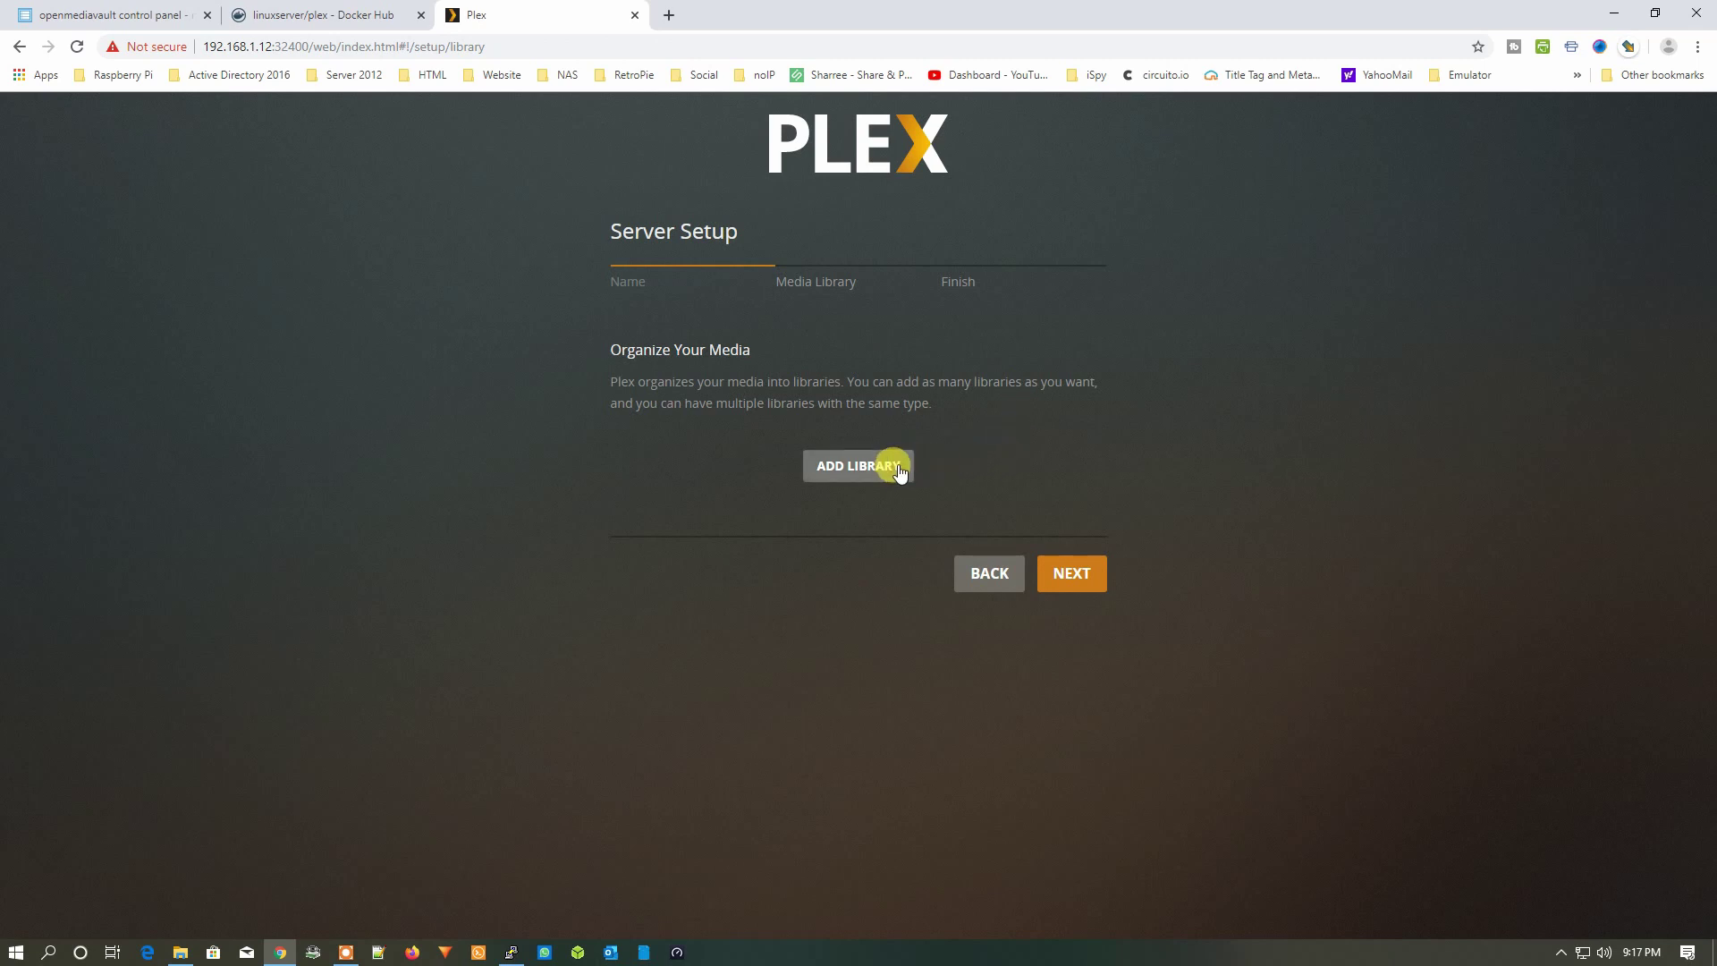
Start a new Plex library with Movies as the library type
click(898, 467)
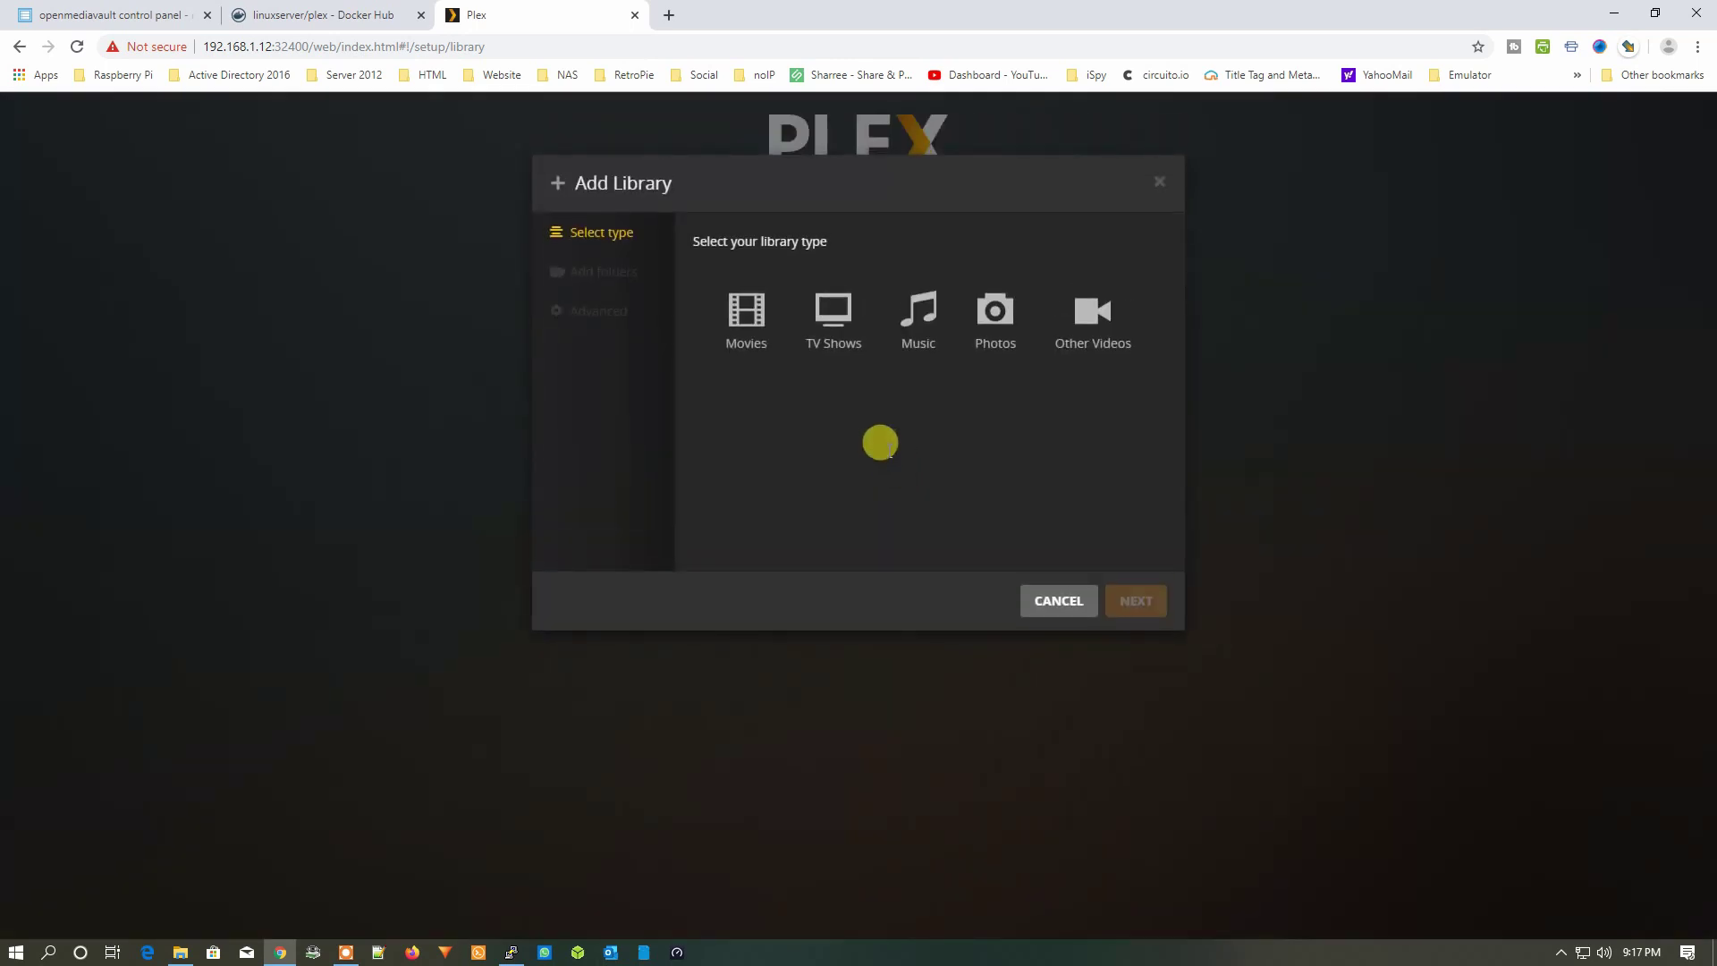
click(757, 351)
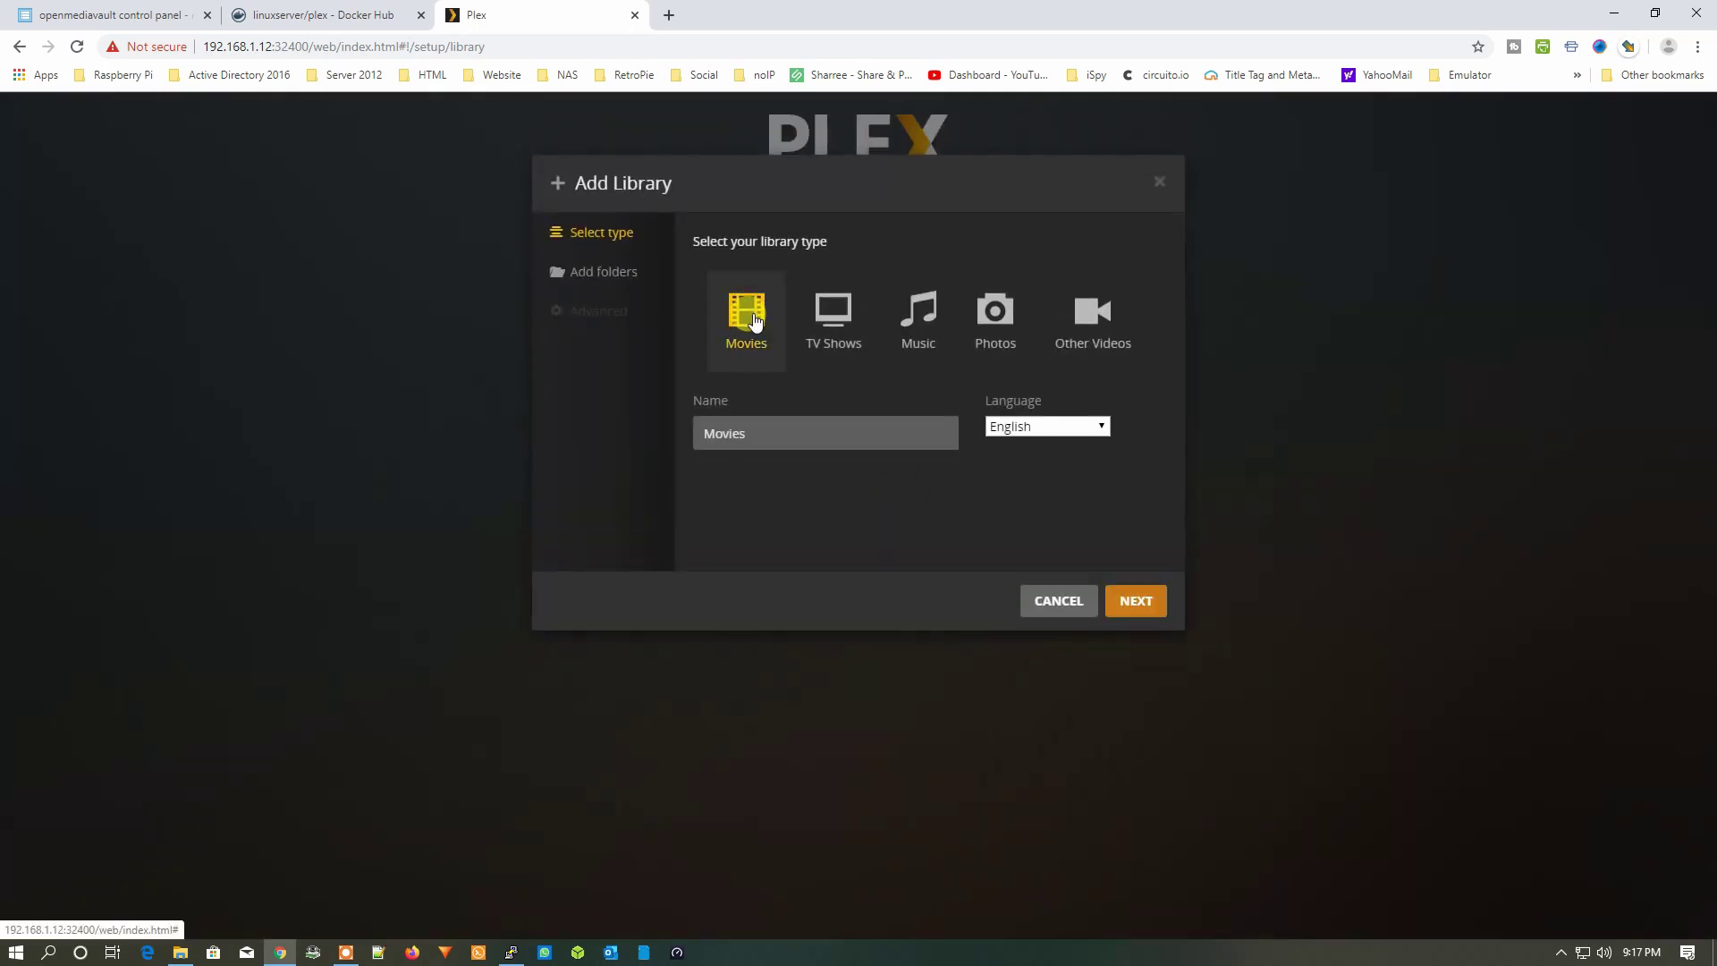
click(1114, 600)
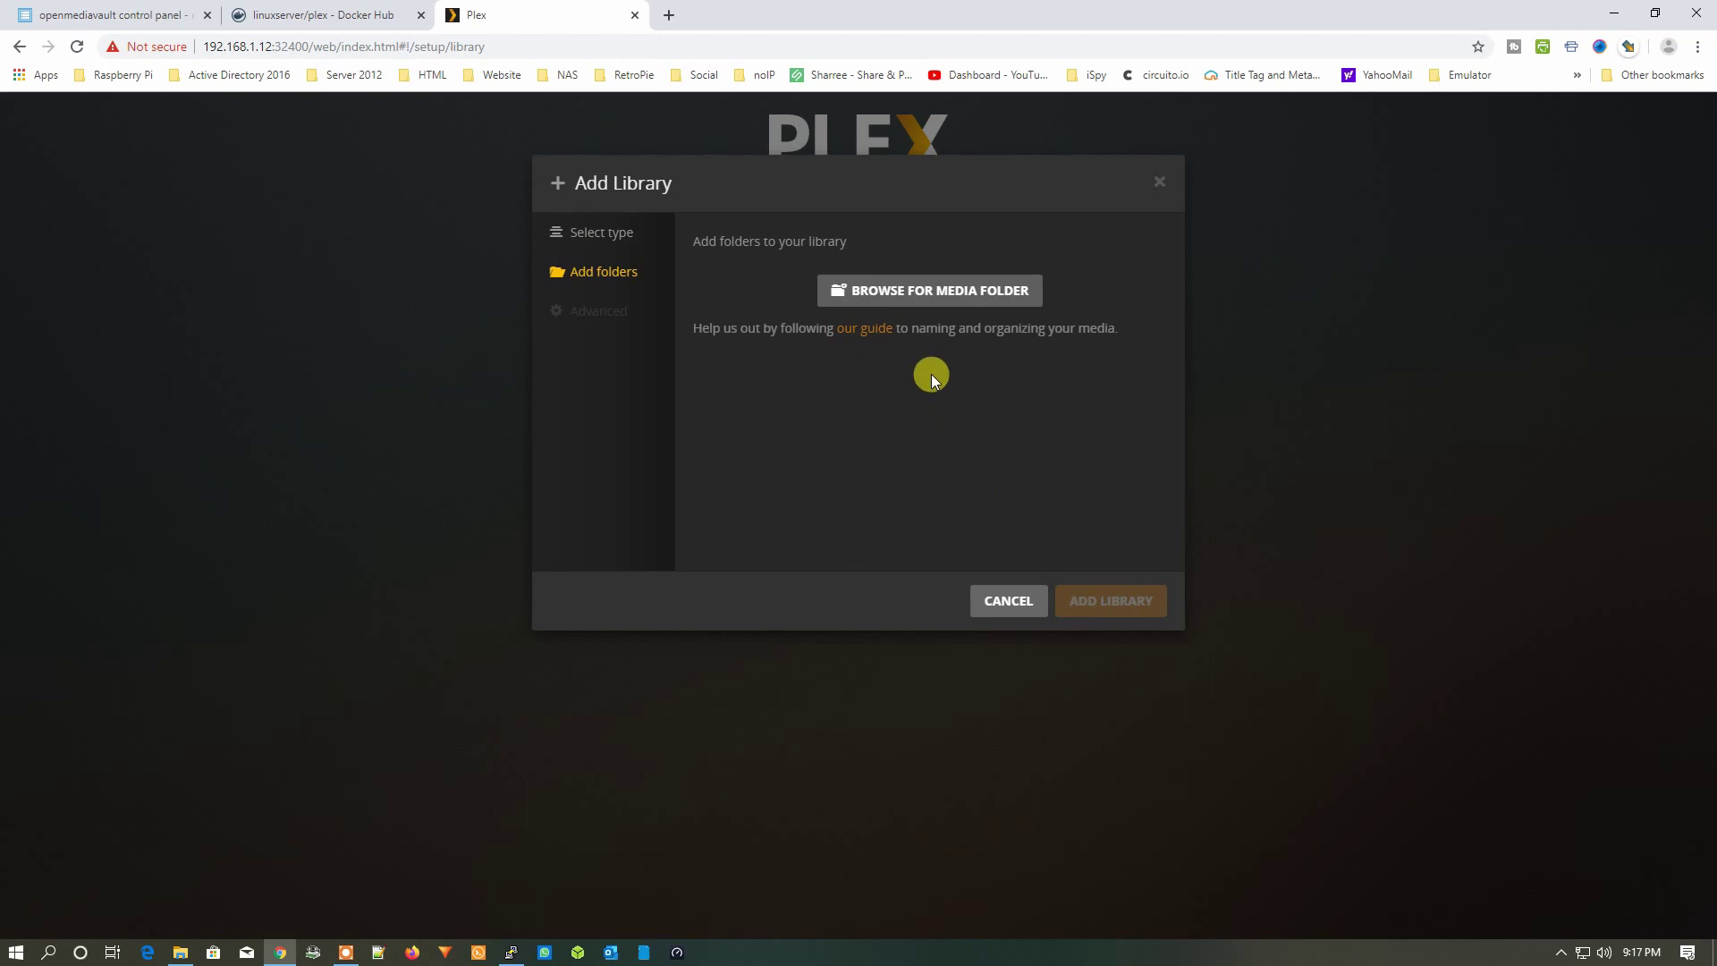
Select the /movies folder for it and create the Movies library
click(921, 301)
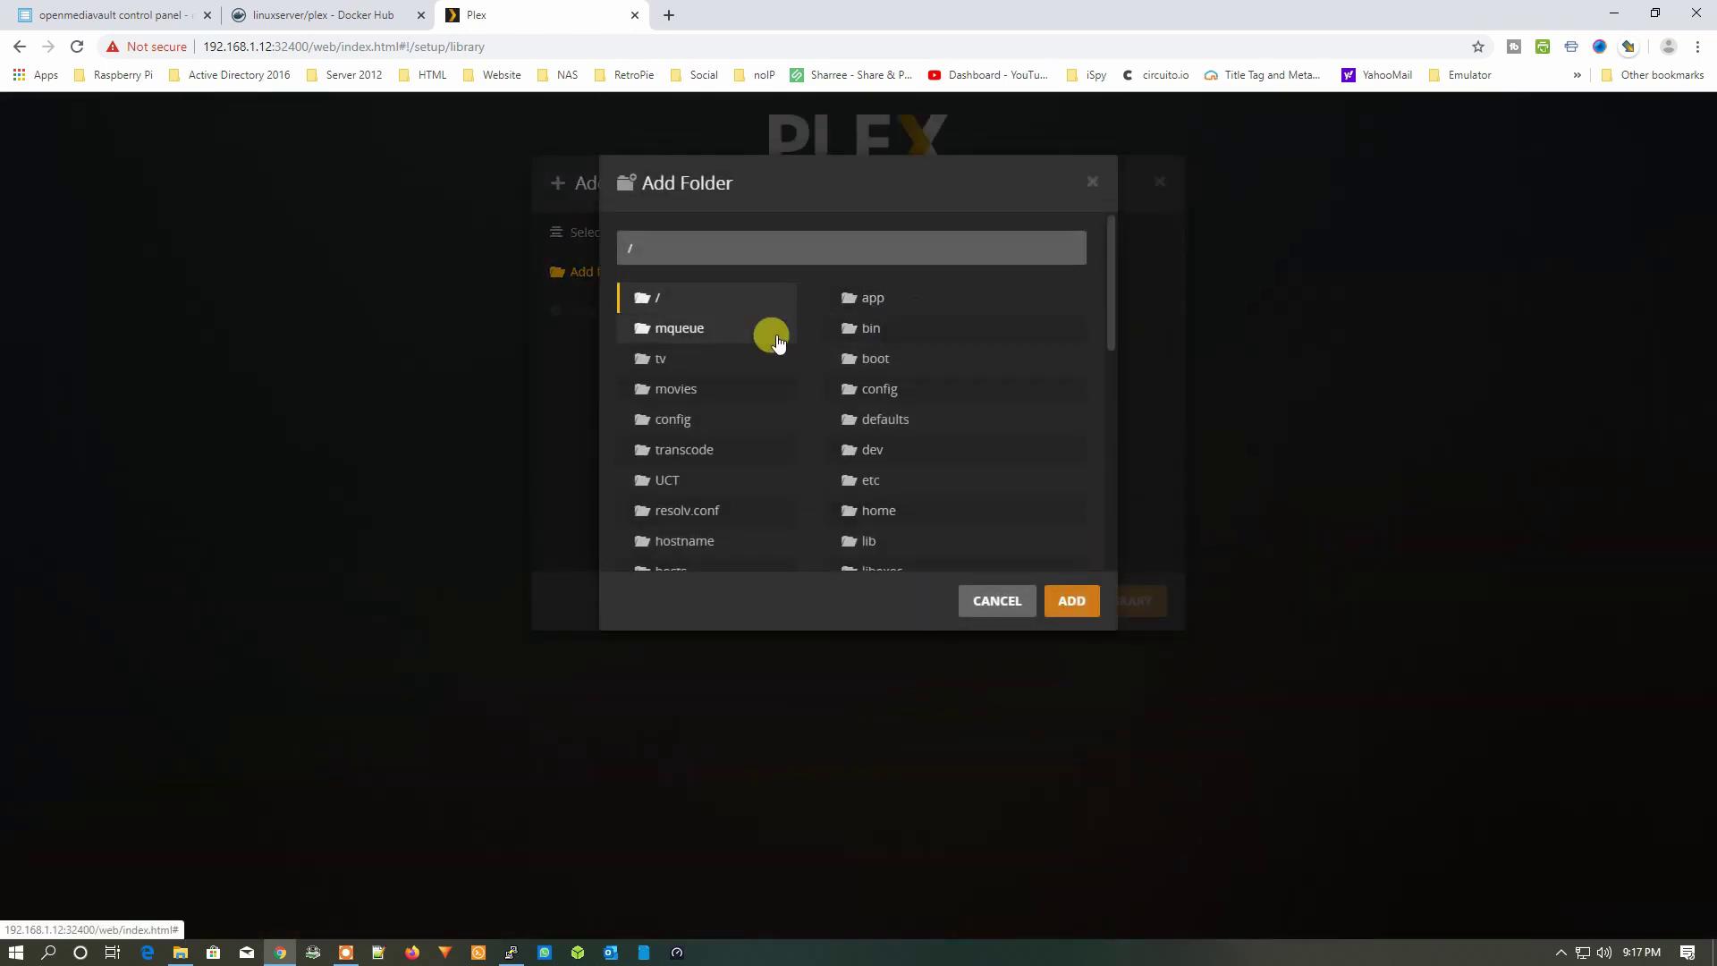
scroll(771, 344, down, 1)
scroll(771, 344, down, 2)
scroll(767, 338, up, 3)
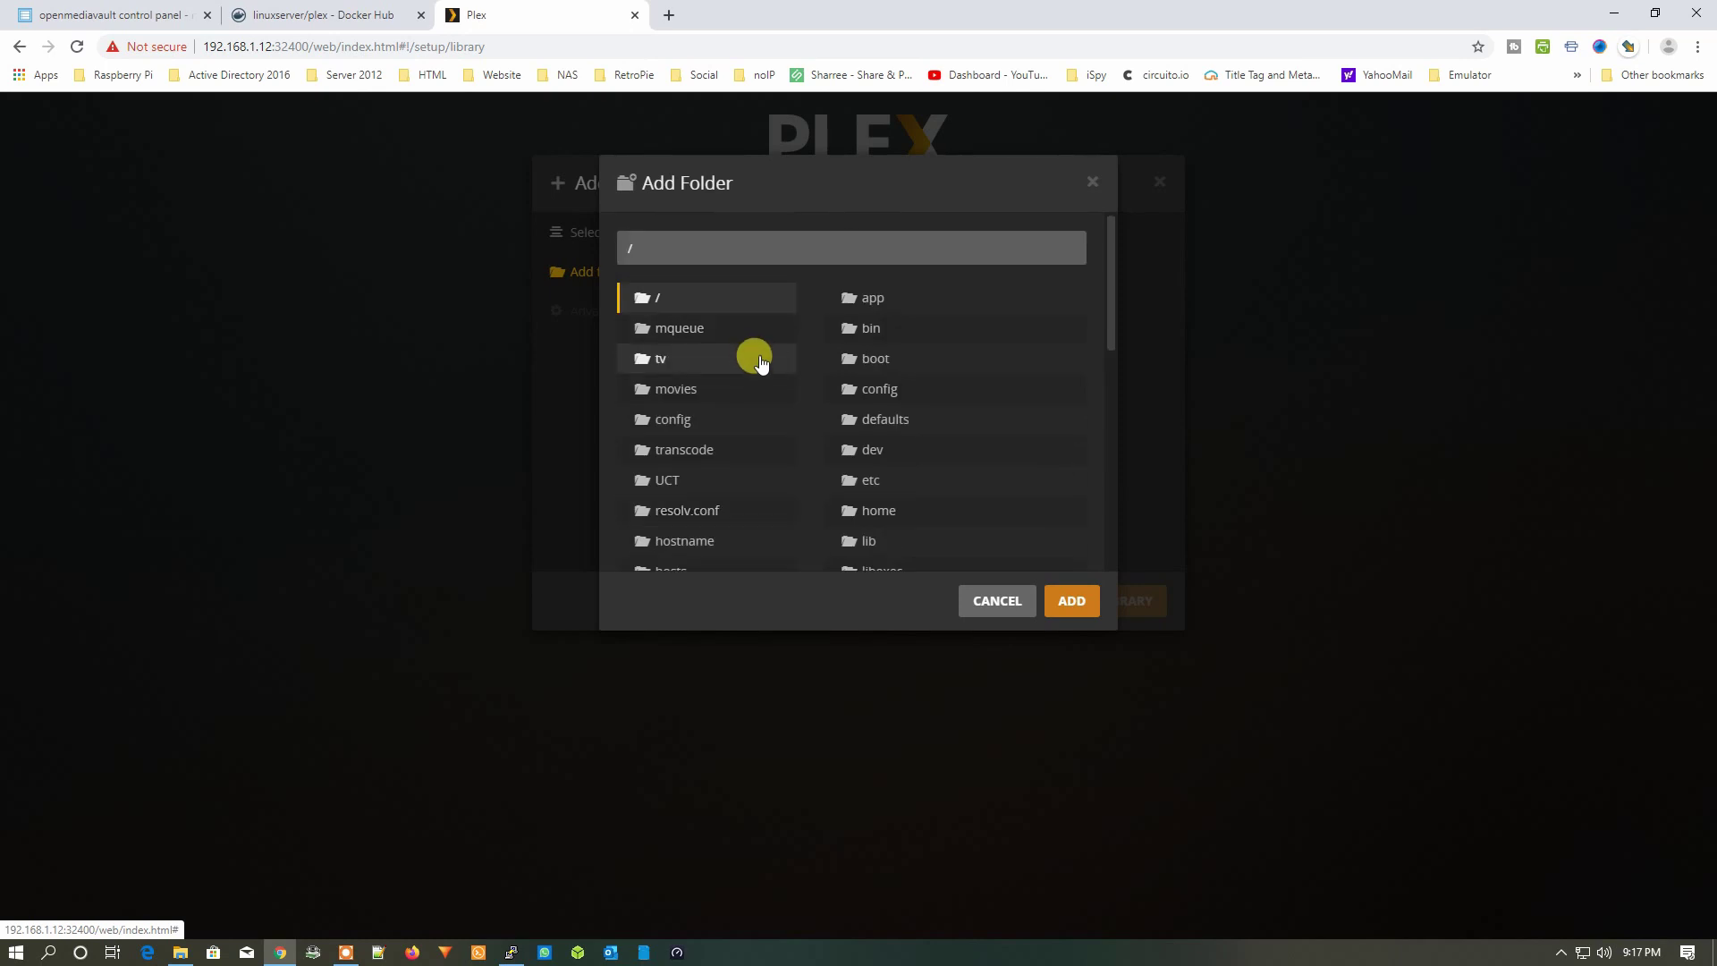
click(721, 388)
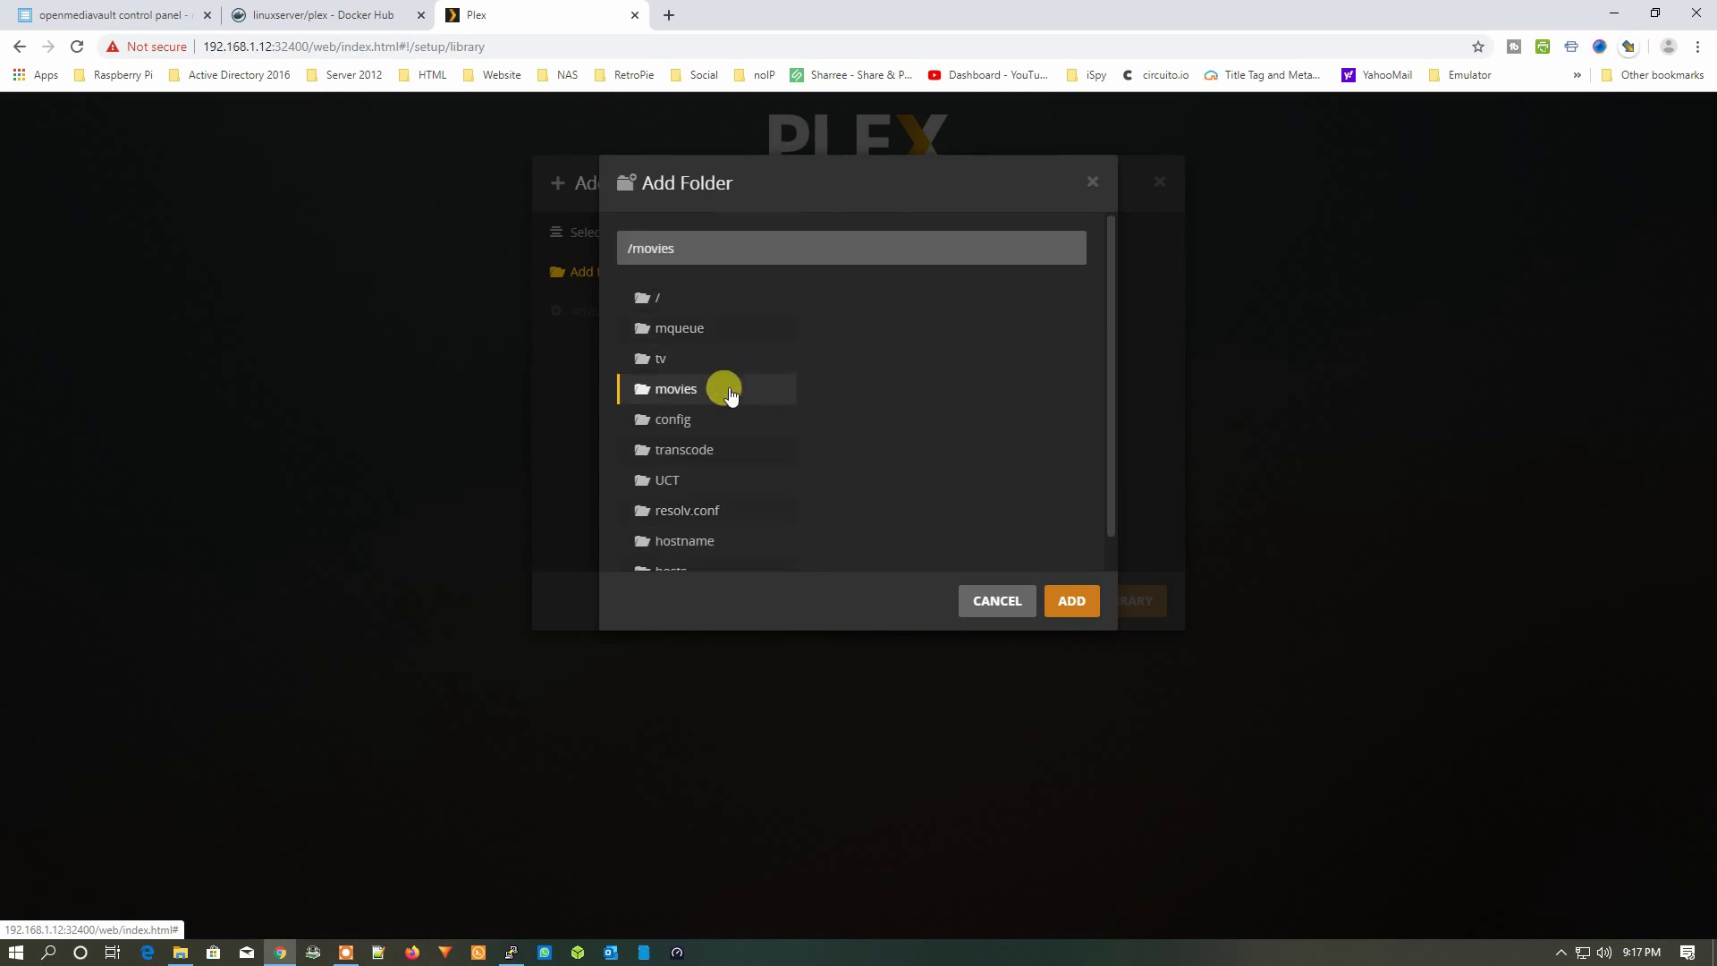
click(715, 367)
scroll(724, 366, down, 1)
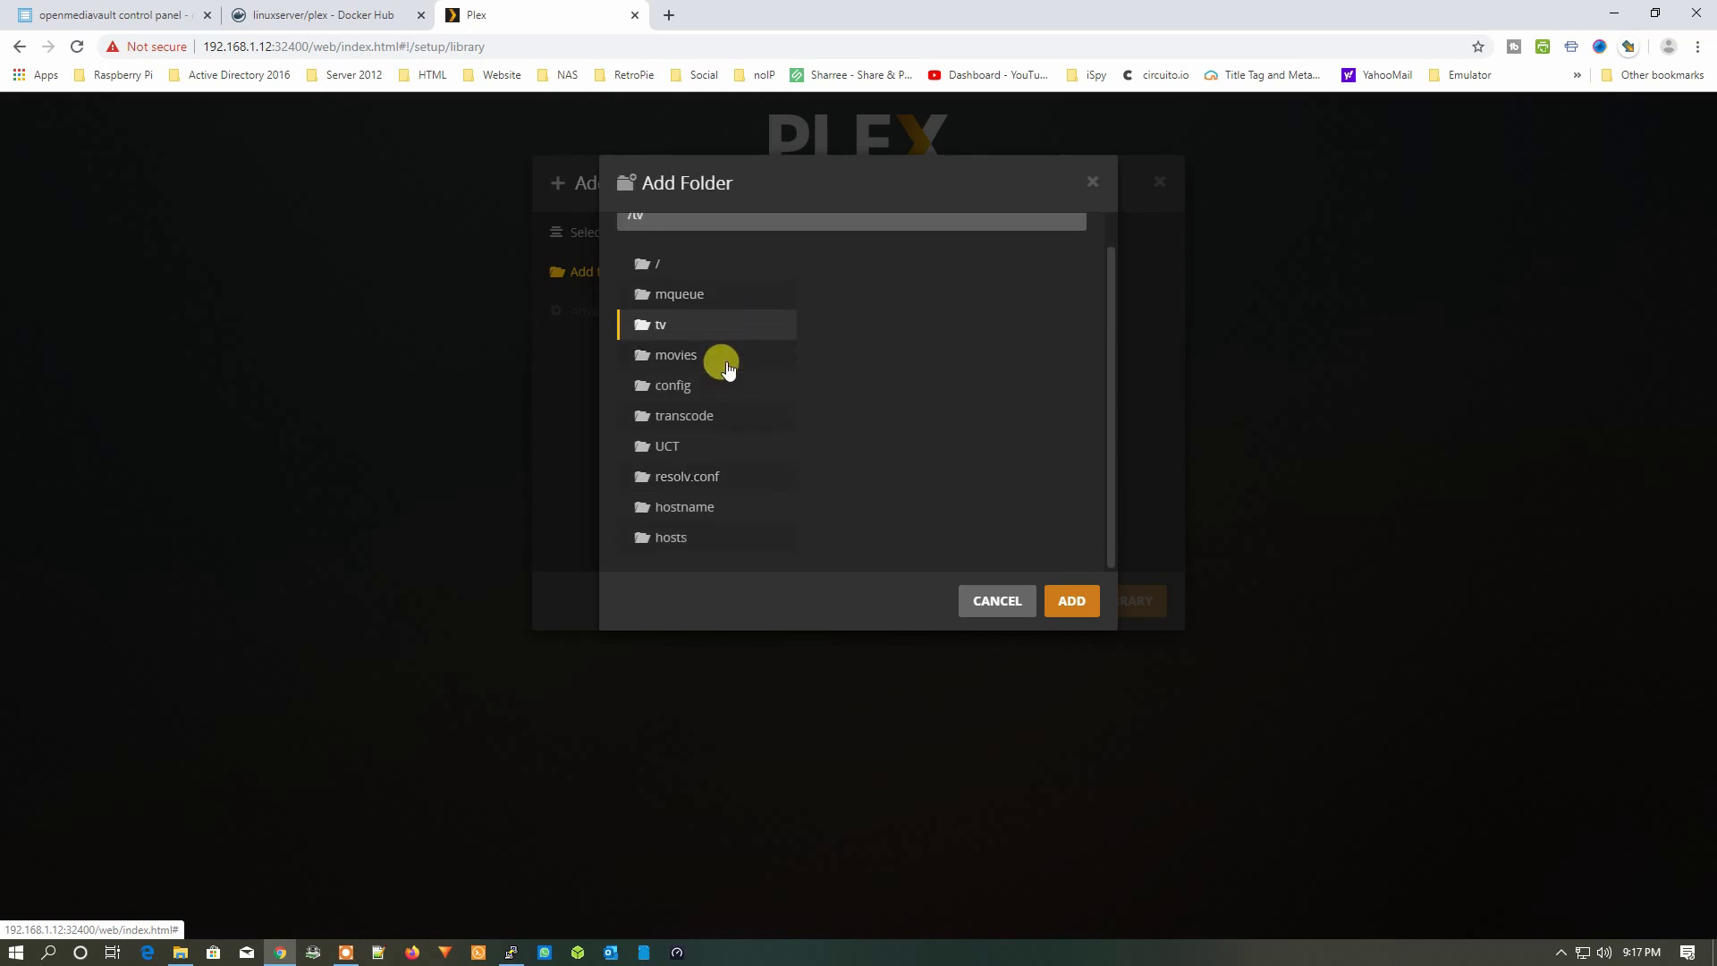
scroll(727, 367, up, 1)
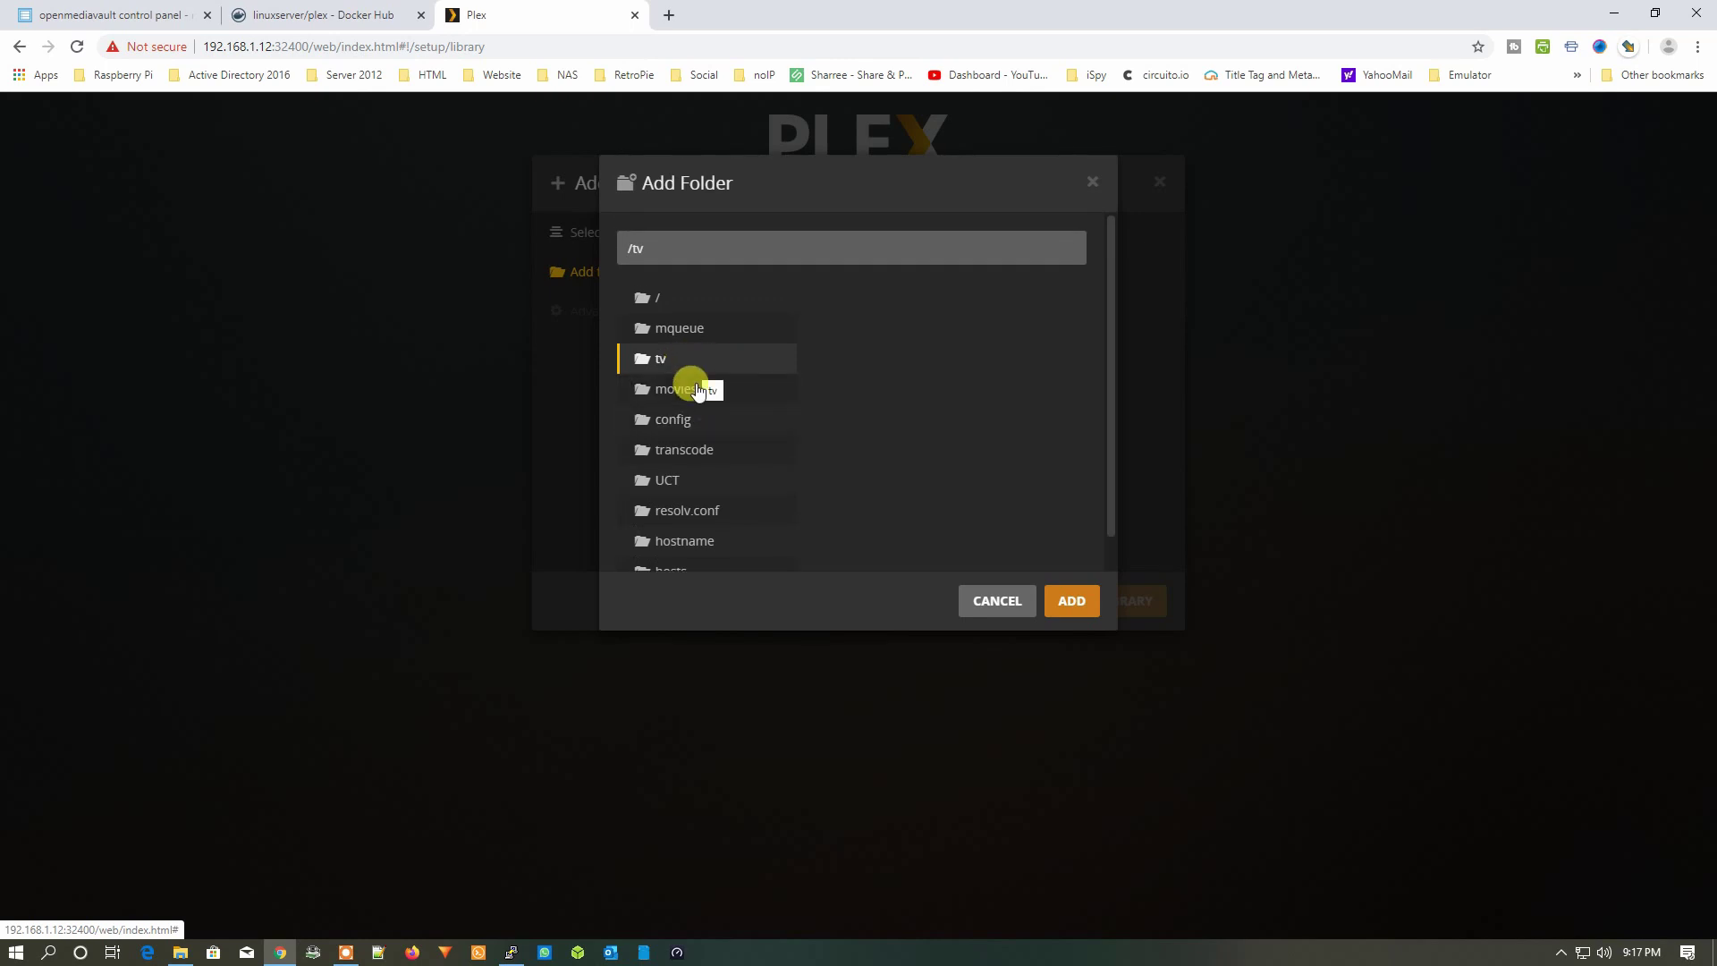
click(696, 393)
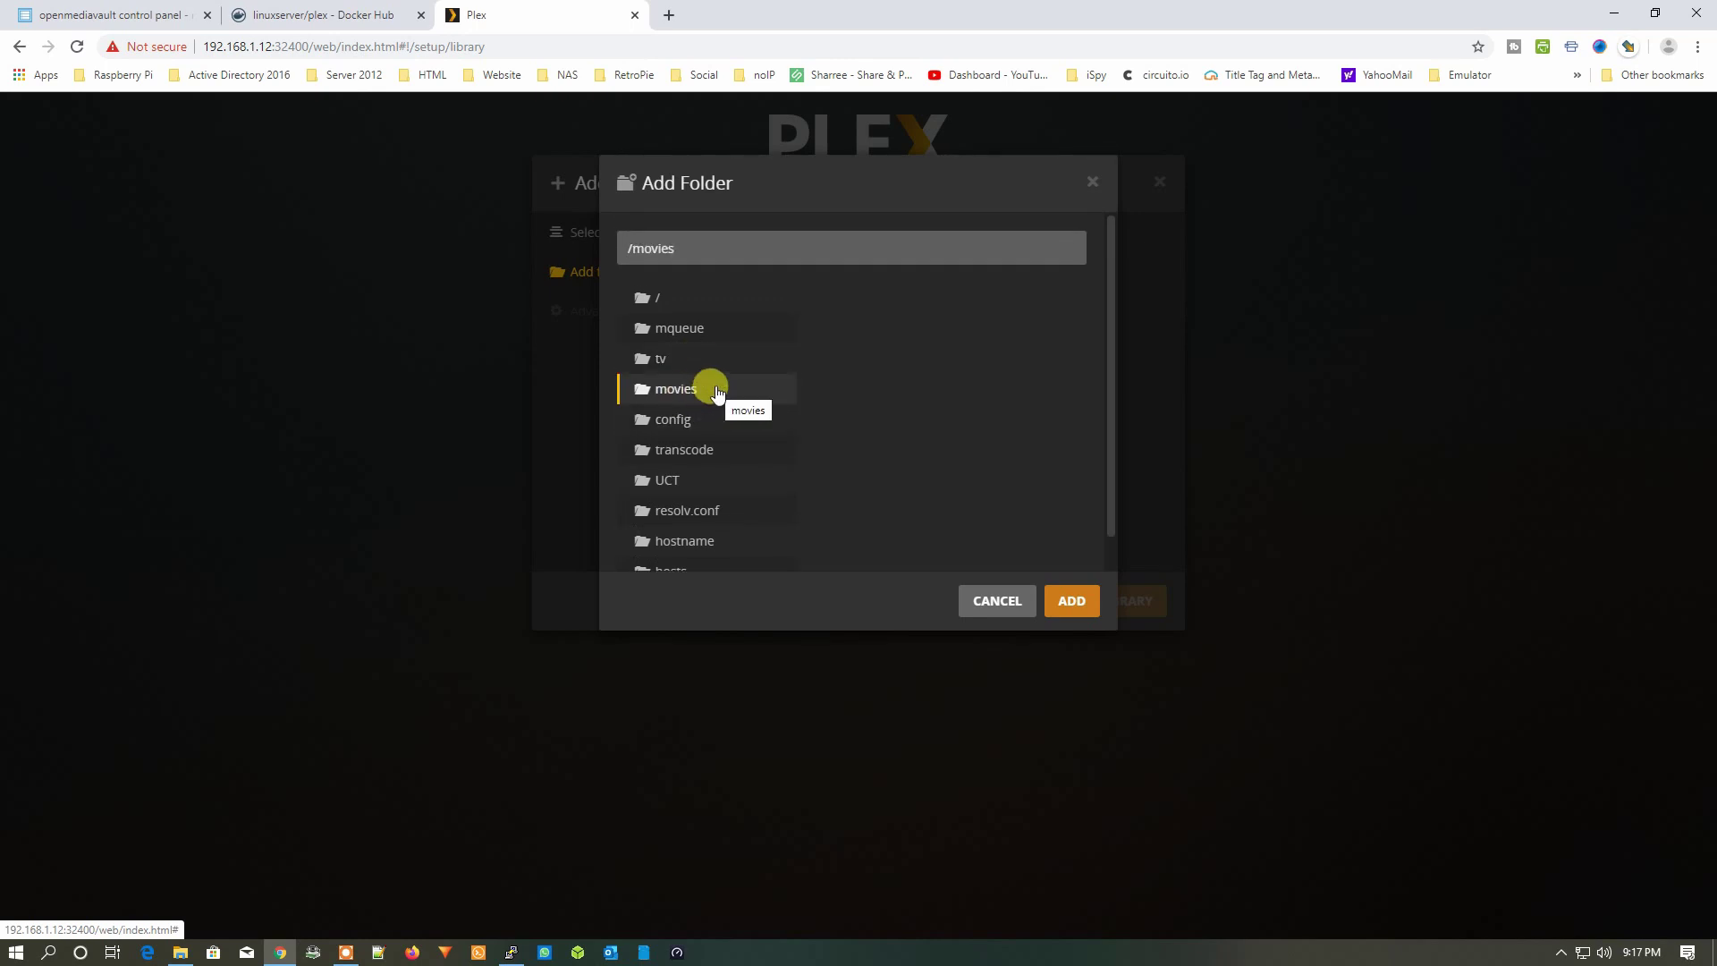
click(1071, 601)
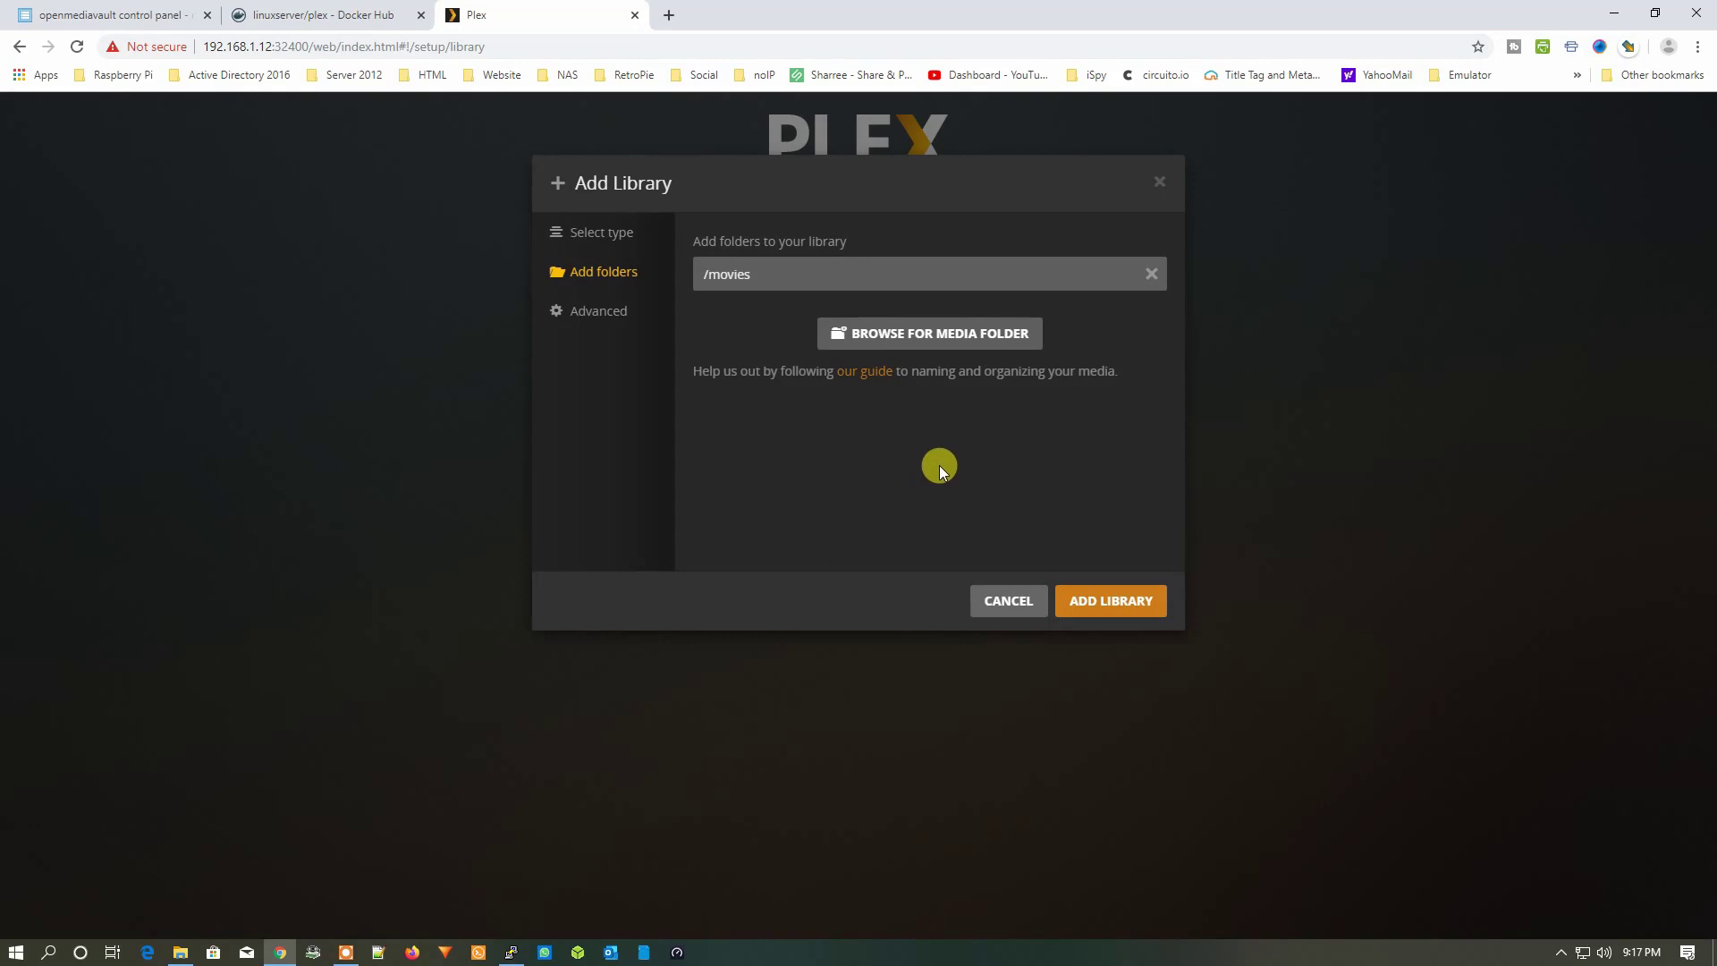
click(1122, 604)
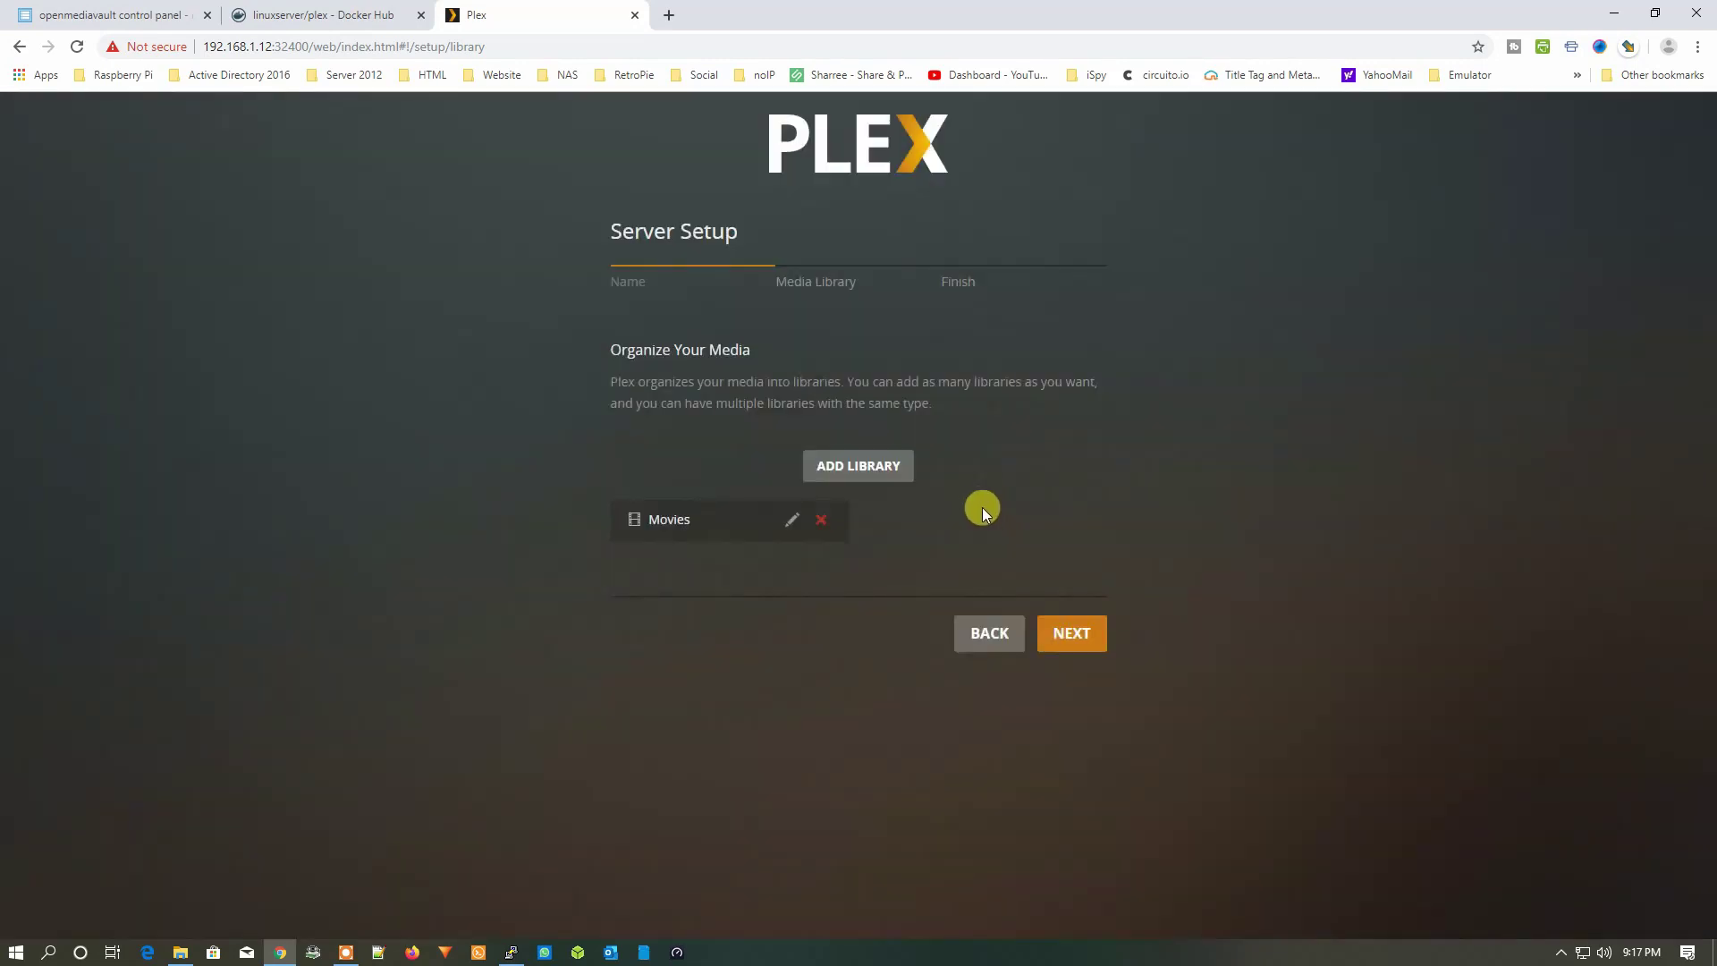
Start another Plex library with TV Shows as the library type
click(858, 473)
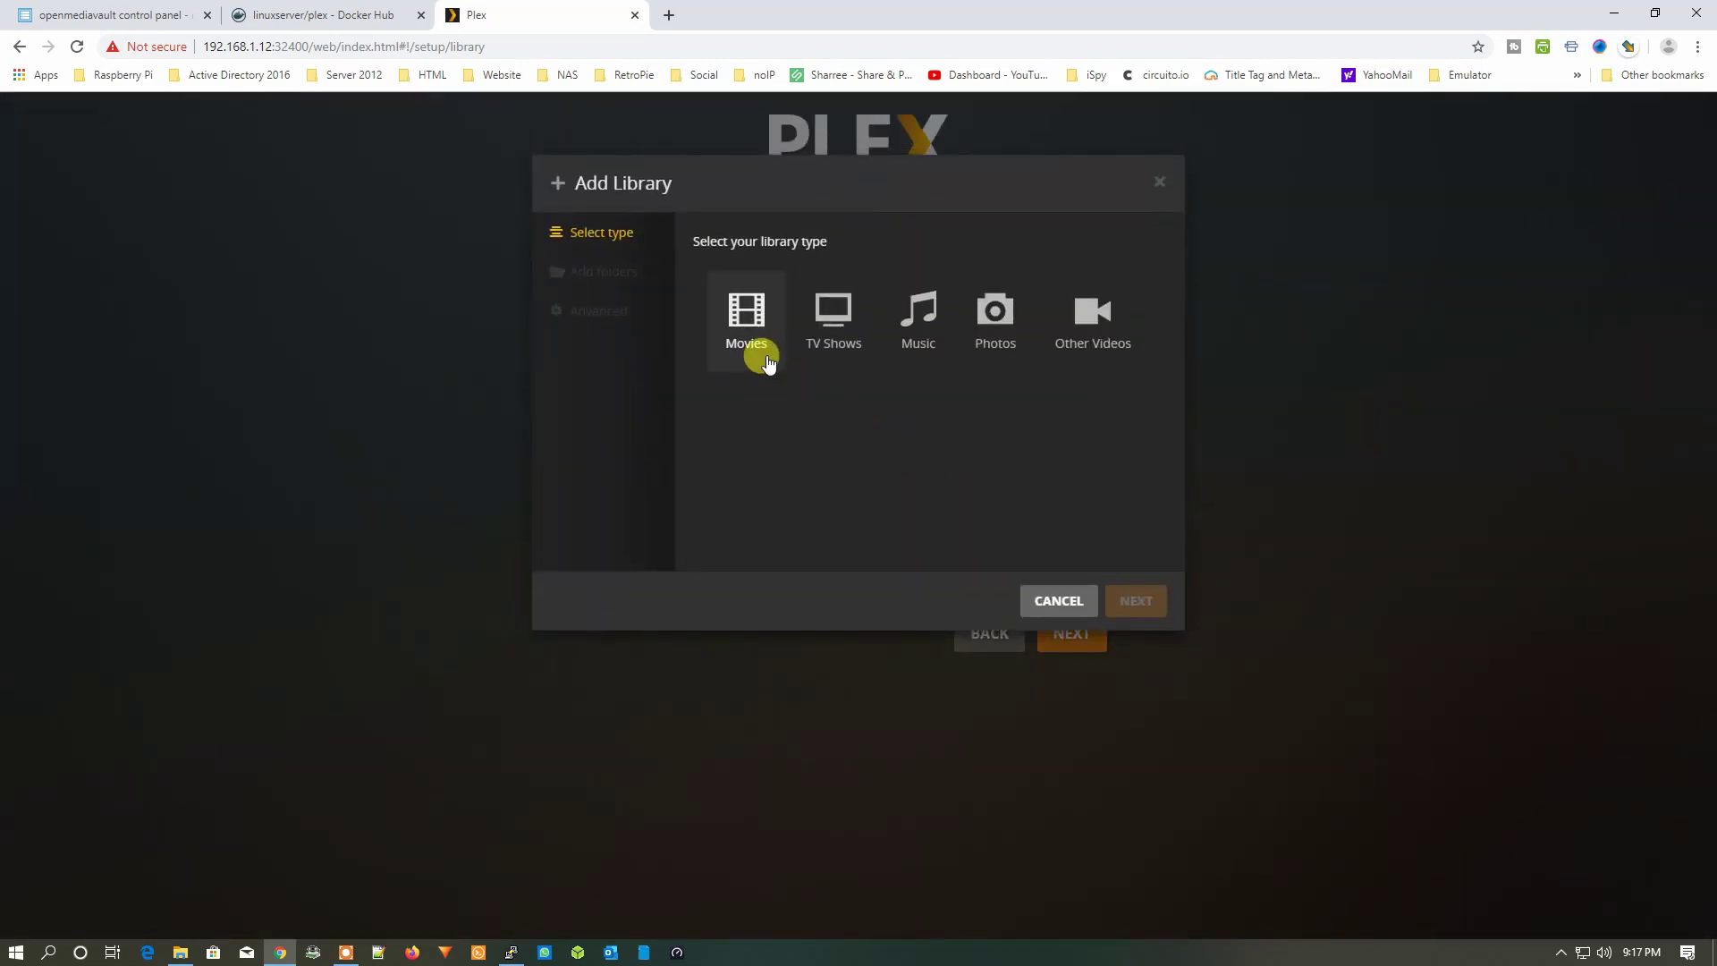
click(834, 333)
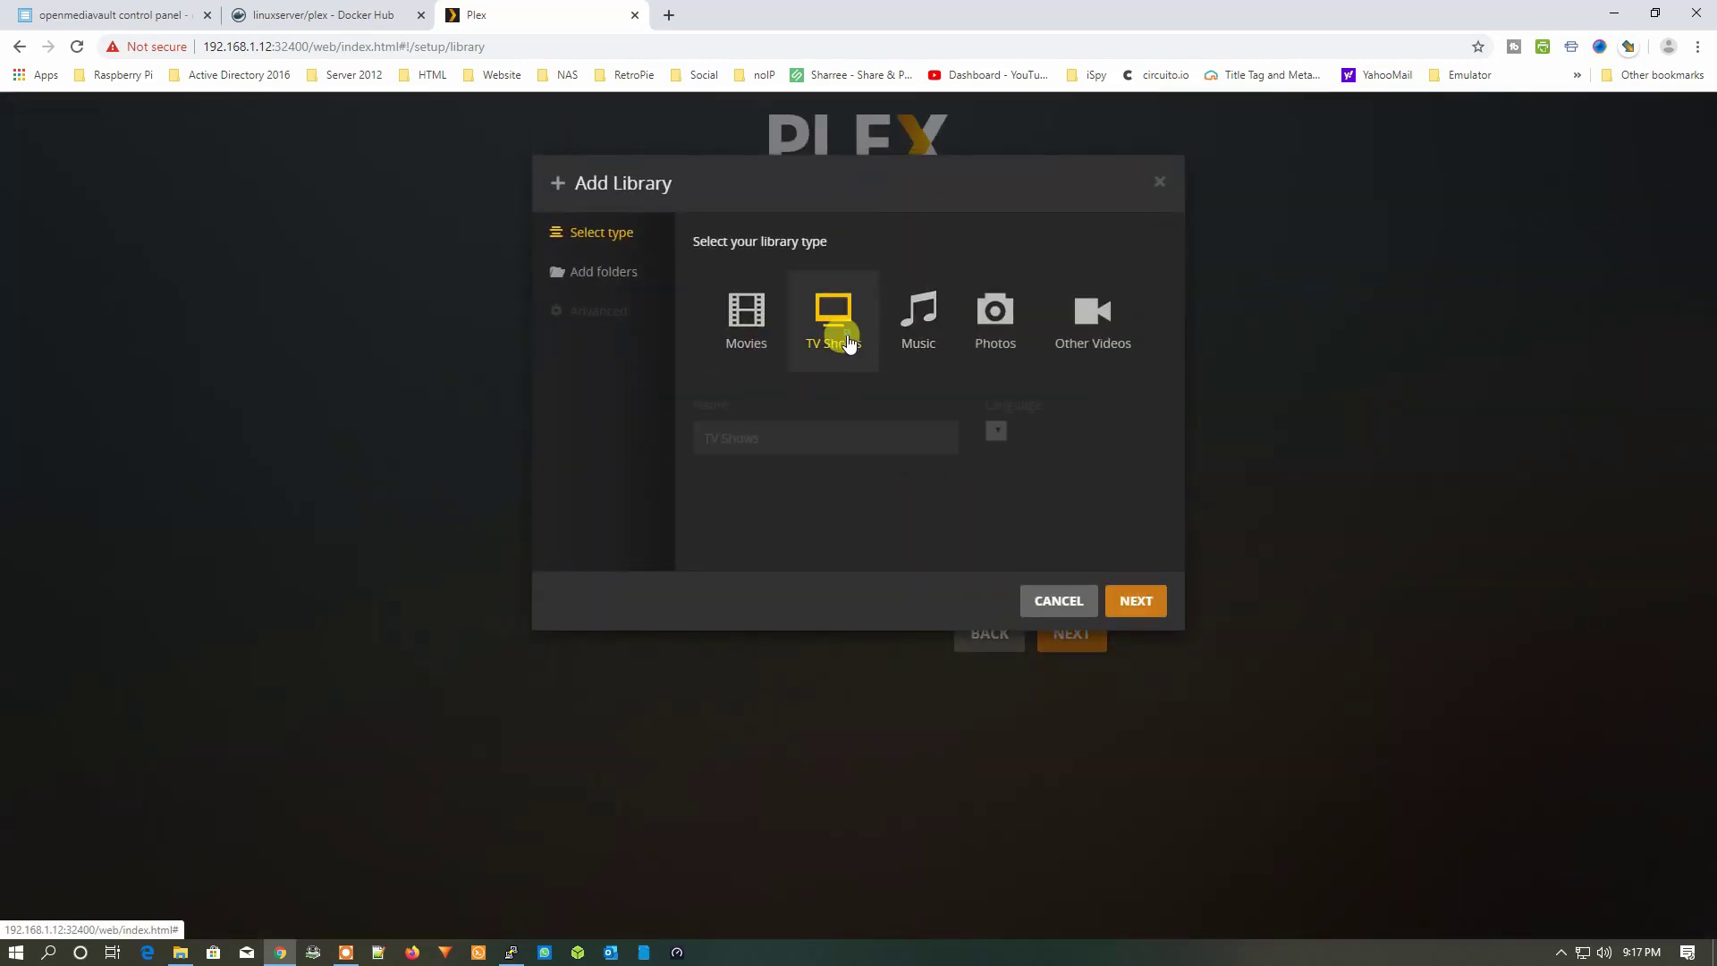
click(1111, 585)
Add the /tv folder, create the TV Shows library, and complete the server setup
click(904, 291)
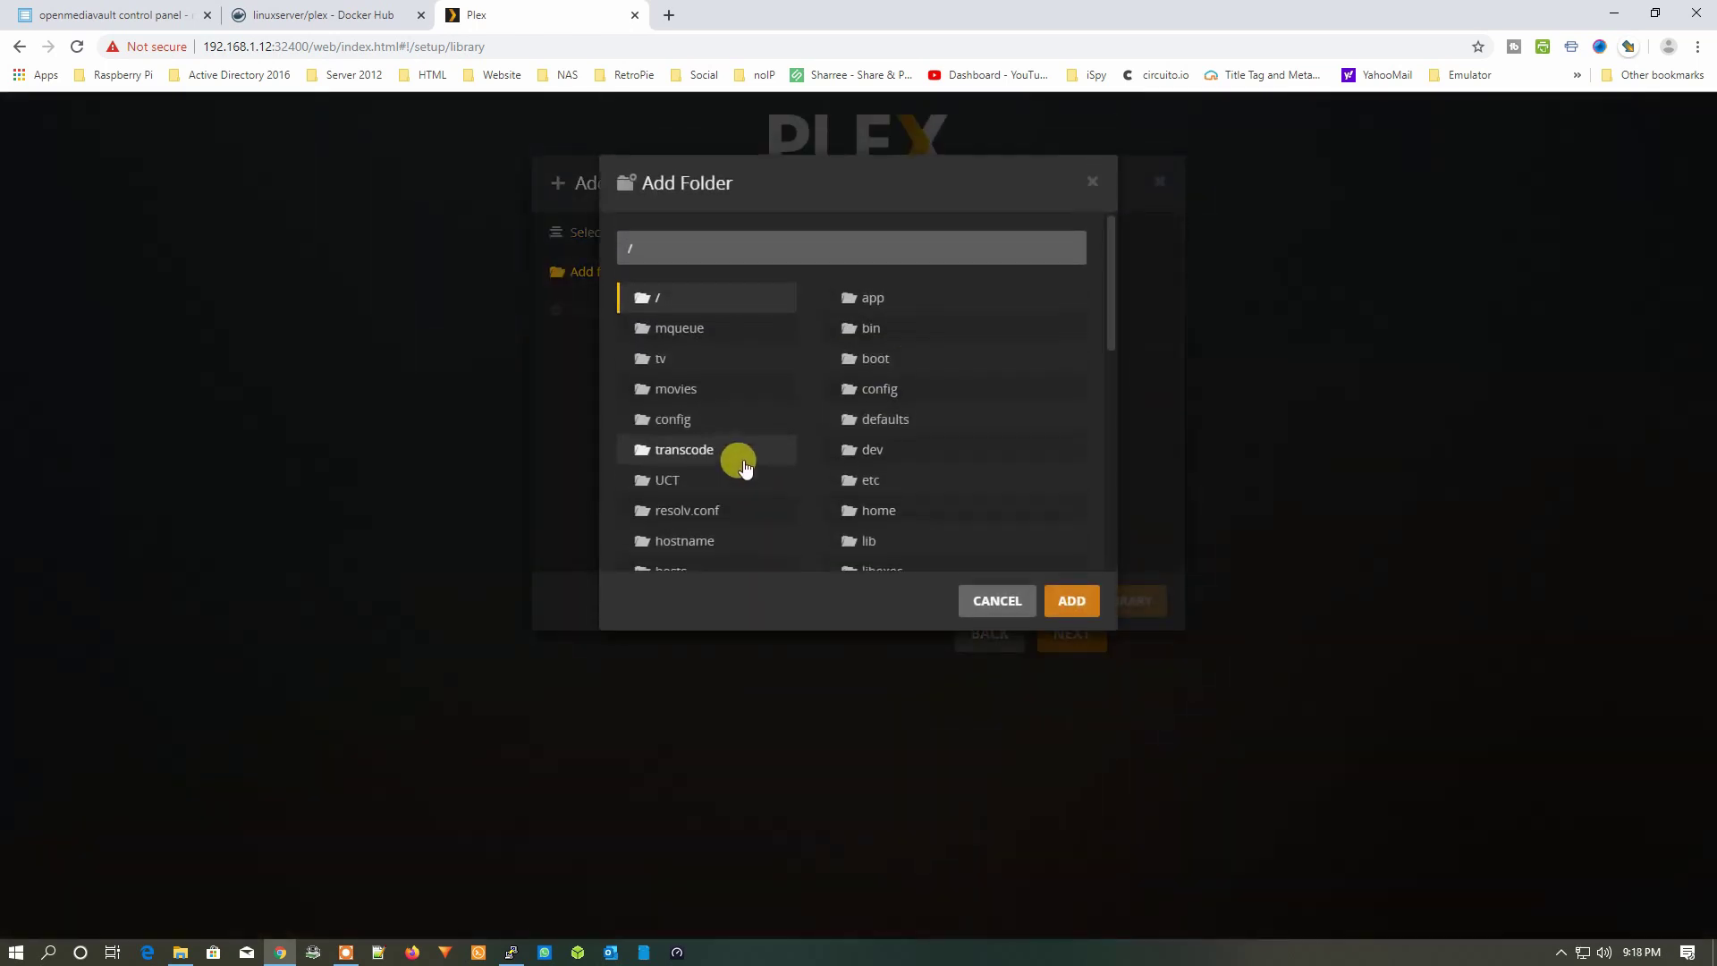
click(661, 356)
click(1078, 598)
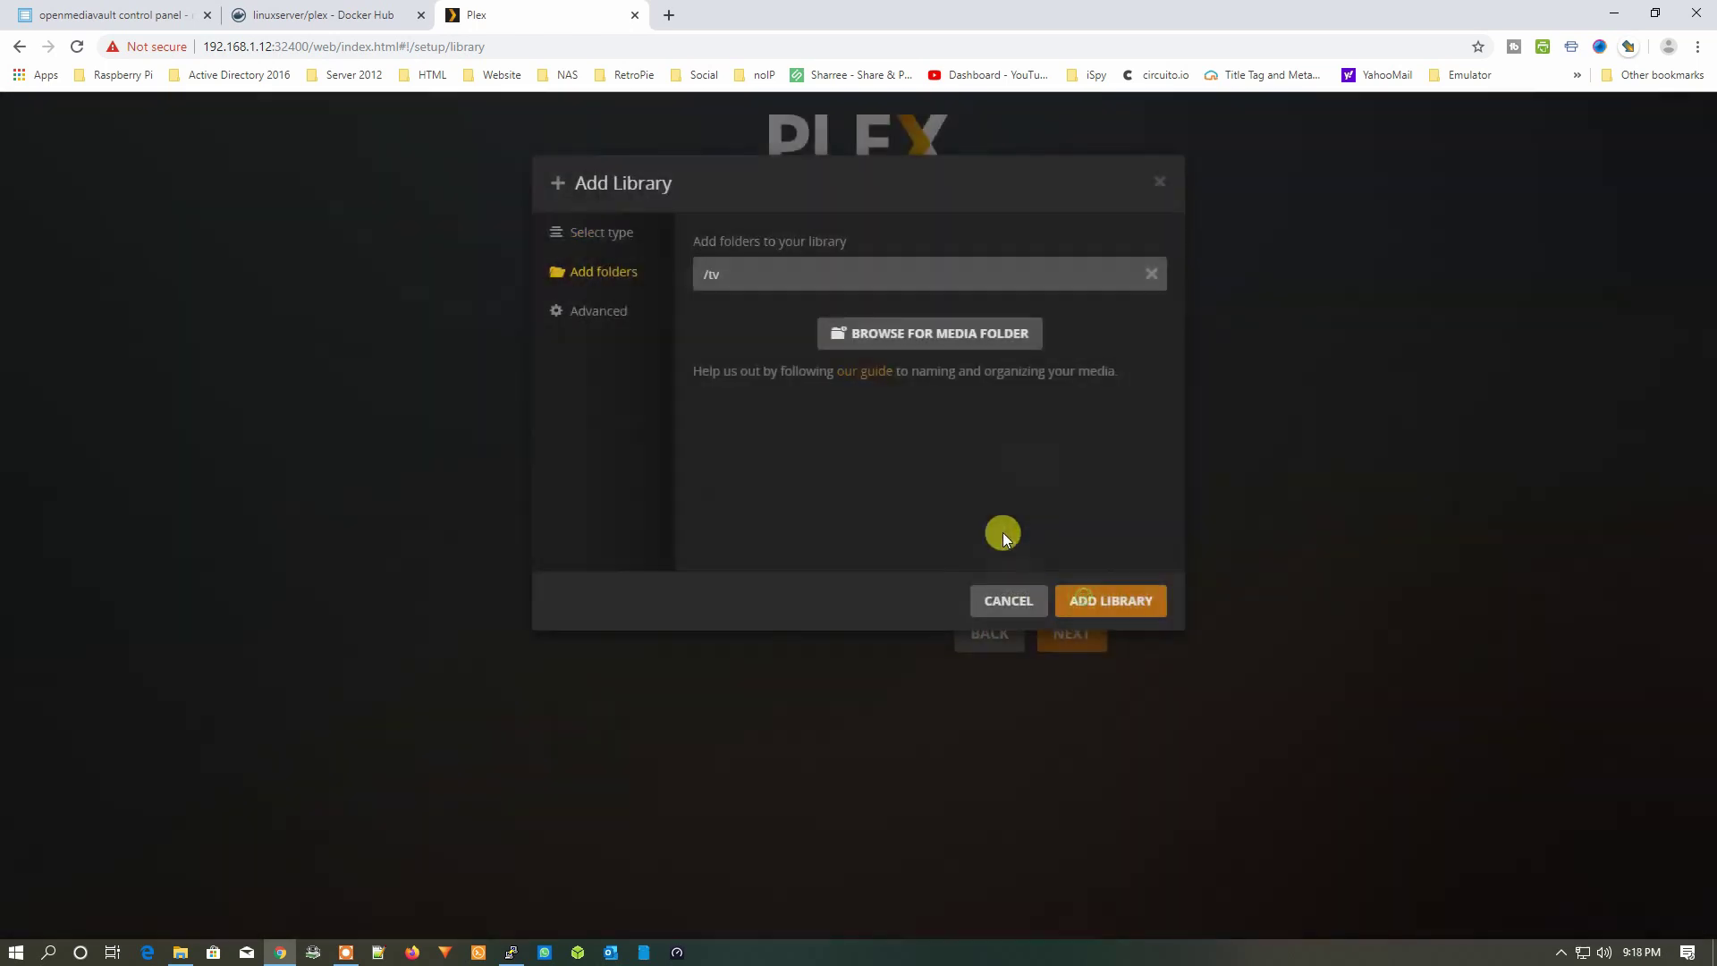
click(1114, 602)
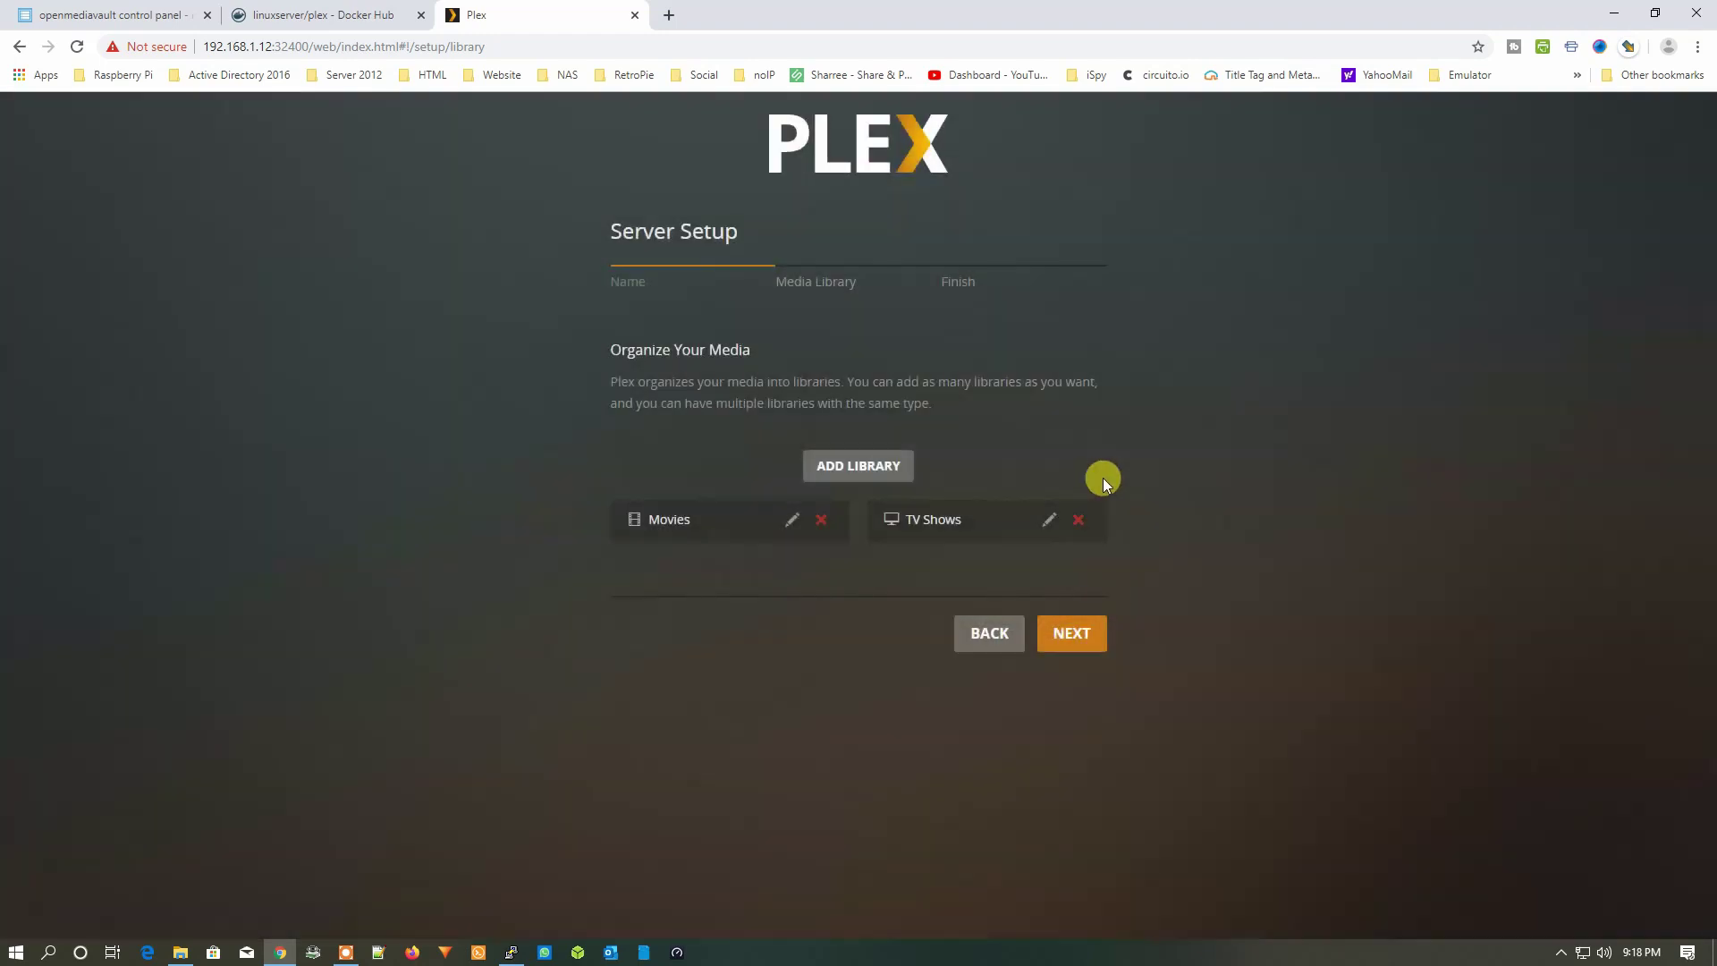
click(1087, 633)
click(1080, 637)
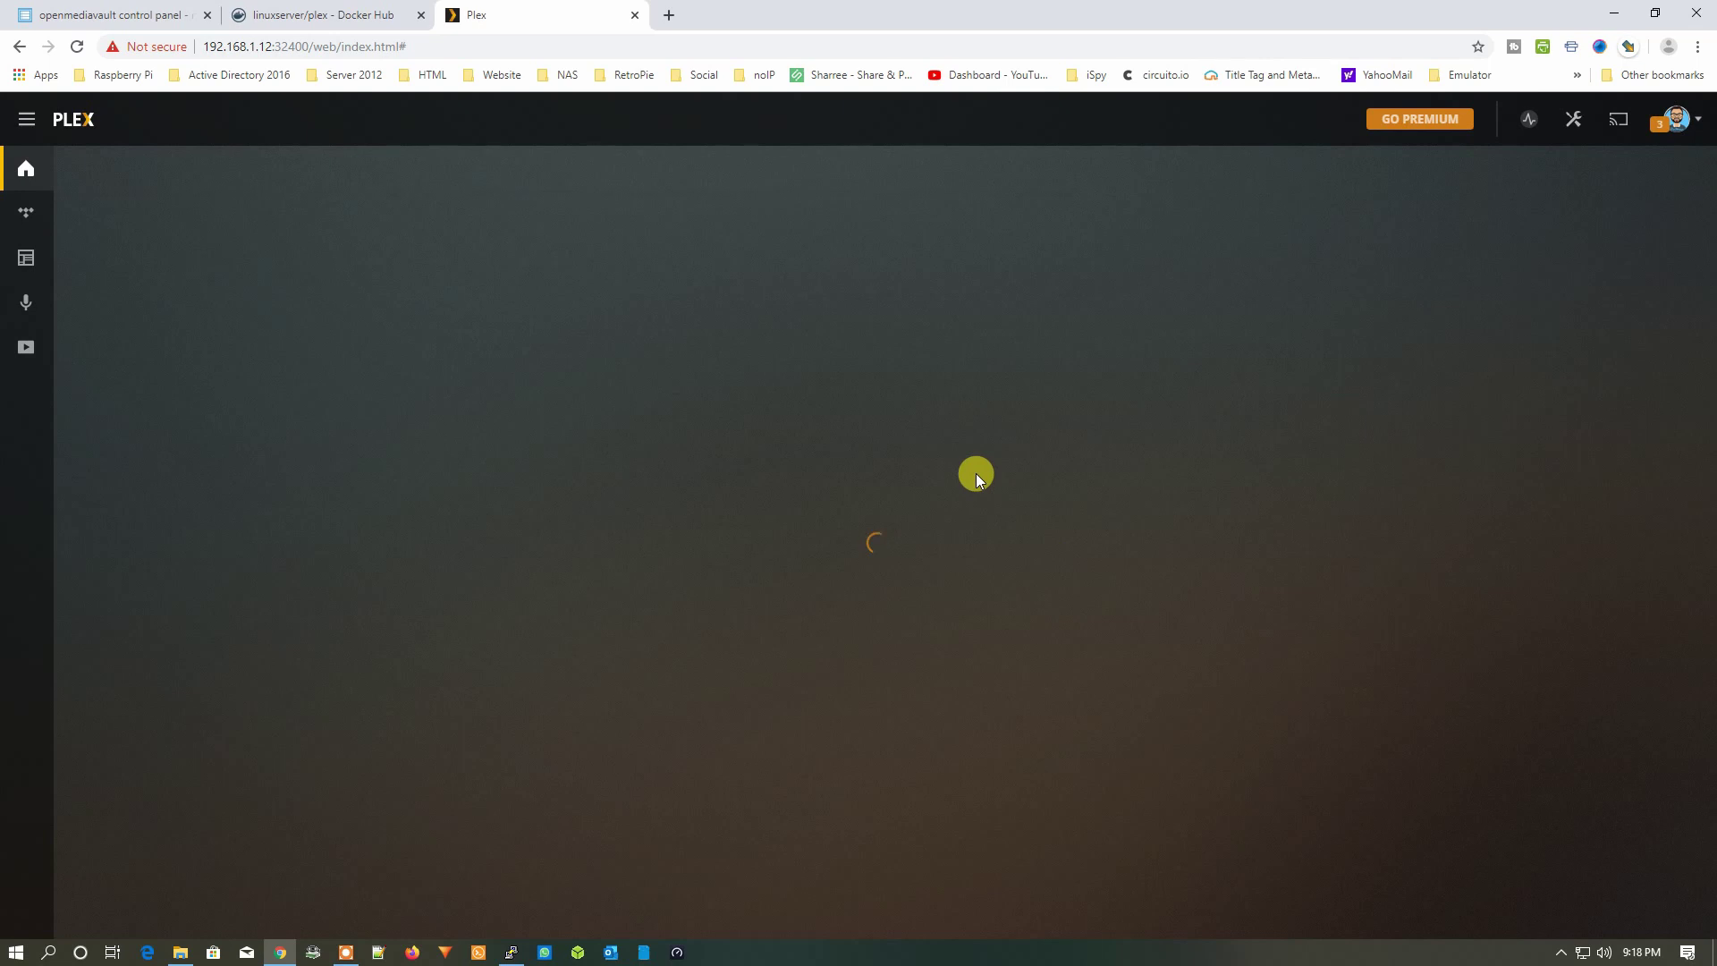